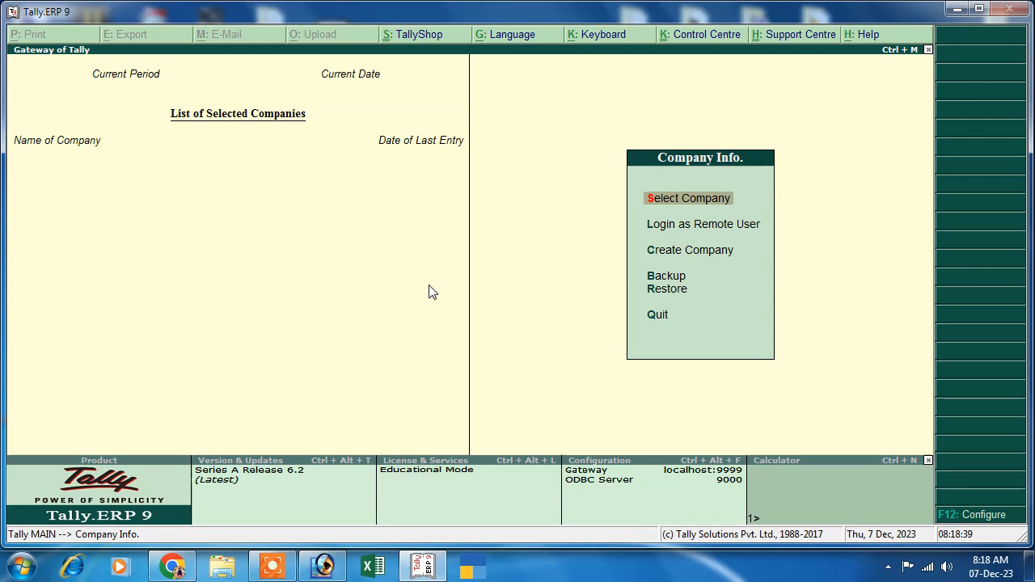
# - Start creating a company named Abc, with India as the country and Bihar as the state
pyautogui.click(649, 255)
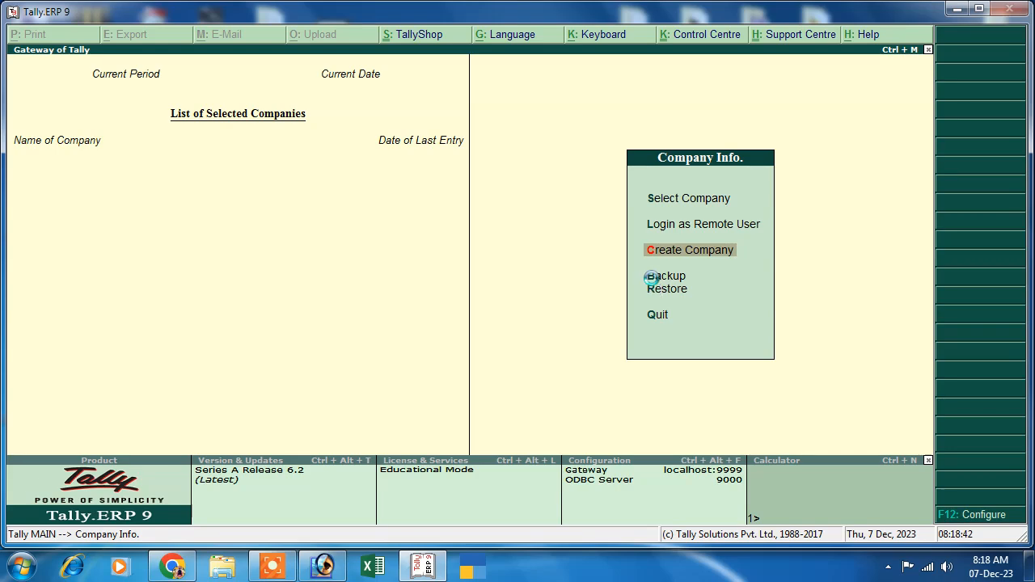
pyautogui.write('Abc')
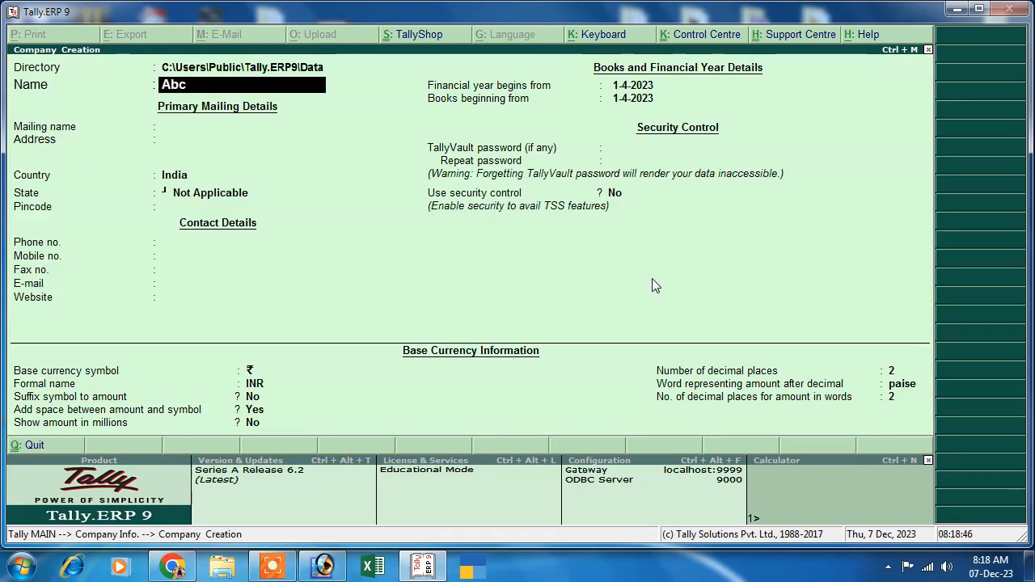
pyautogui.press('Return')
pyautogui.press('Return')
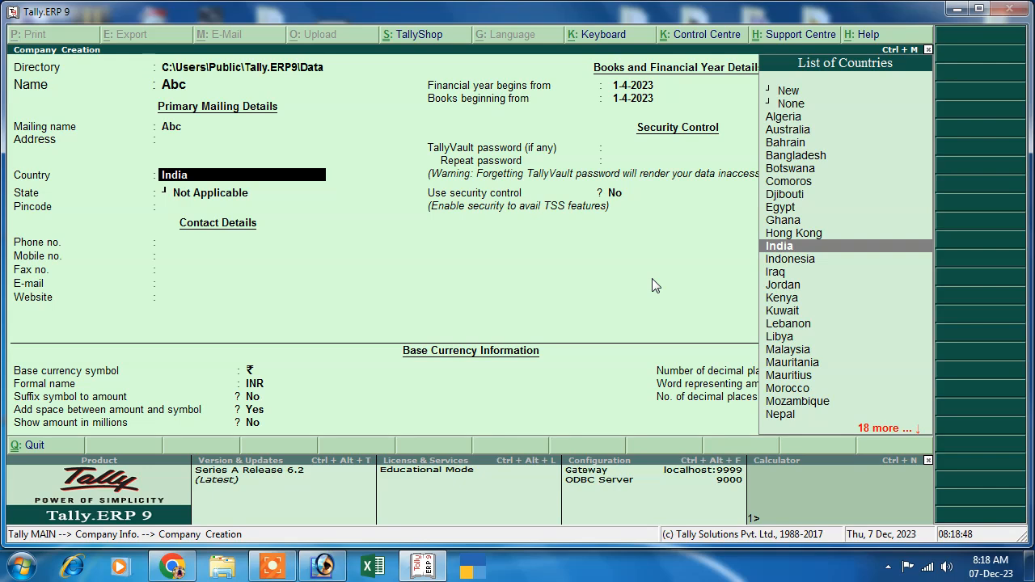
pyautogui.press('Return')
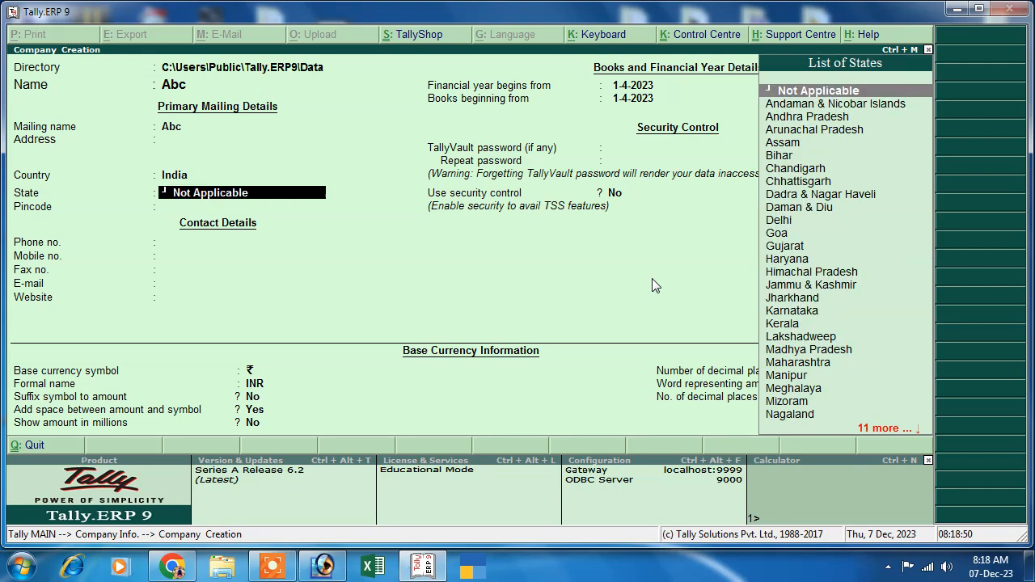
pyautogui.write('Bihar')
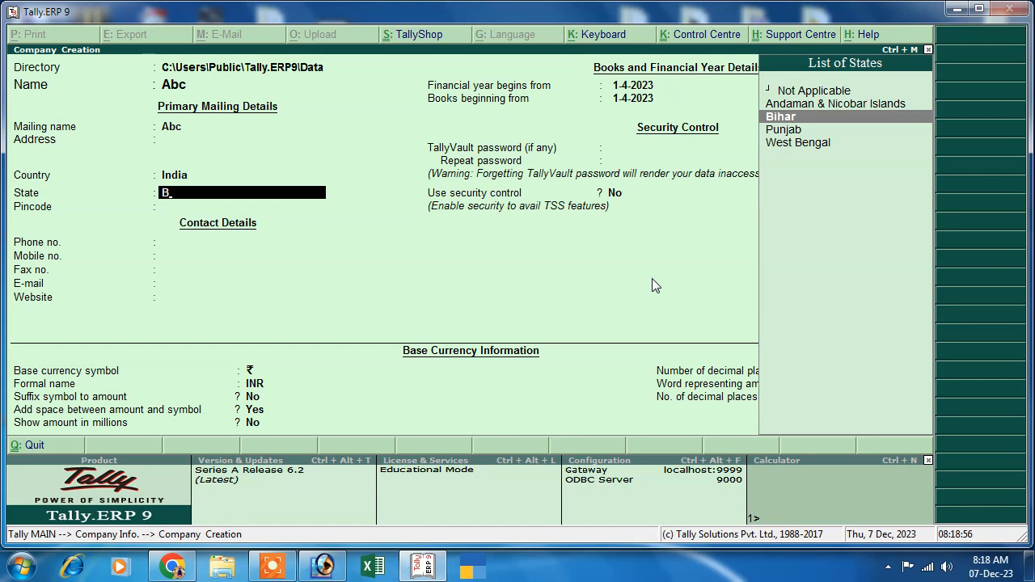
pyautogui.press('Return')
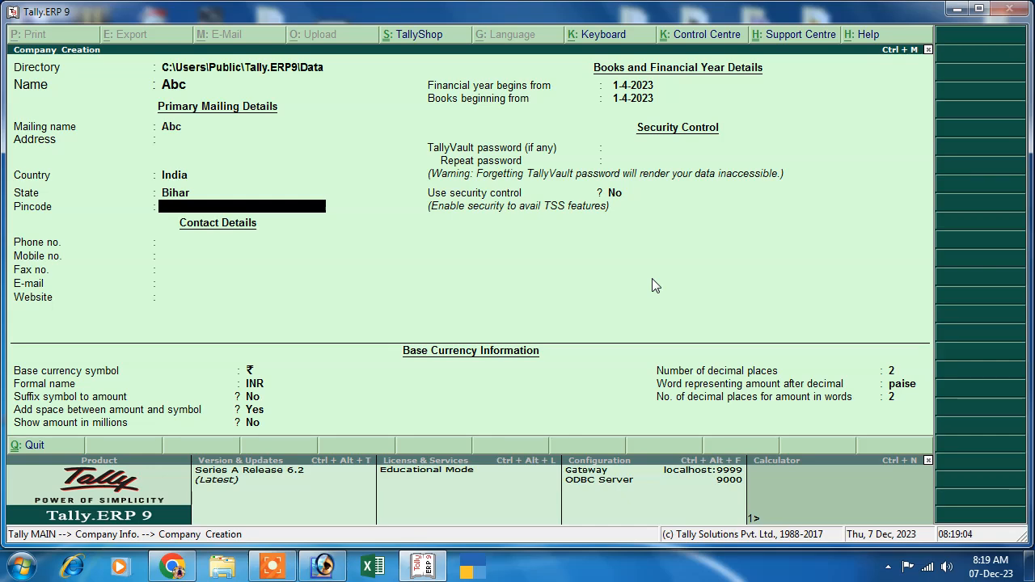
# - Leave the contact, password and currency settings at their defaults and save the new company
pyautogui.press('Return')
pyautogui.press('Return')
pyautogui.press('Return')
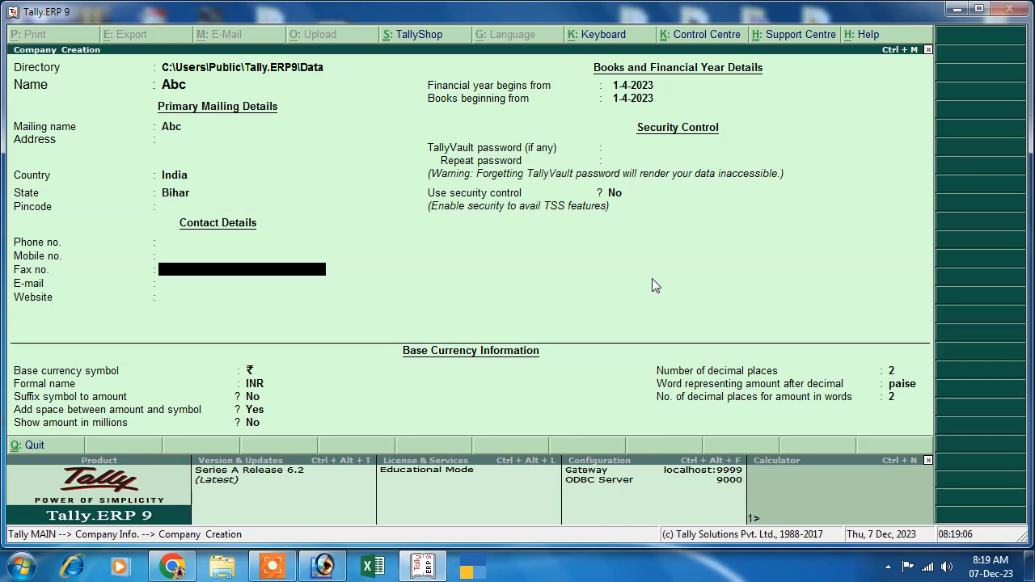
pyautogui.press('Return')
pyautogui.press('Return')
pyautogui.press('Return')
pyautogui.press('Return')
pyautogui.press('Return')
pyautogui.press('Return')
pyautogui.press('Return')
pyautogui.press('Return')
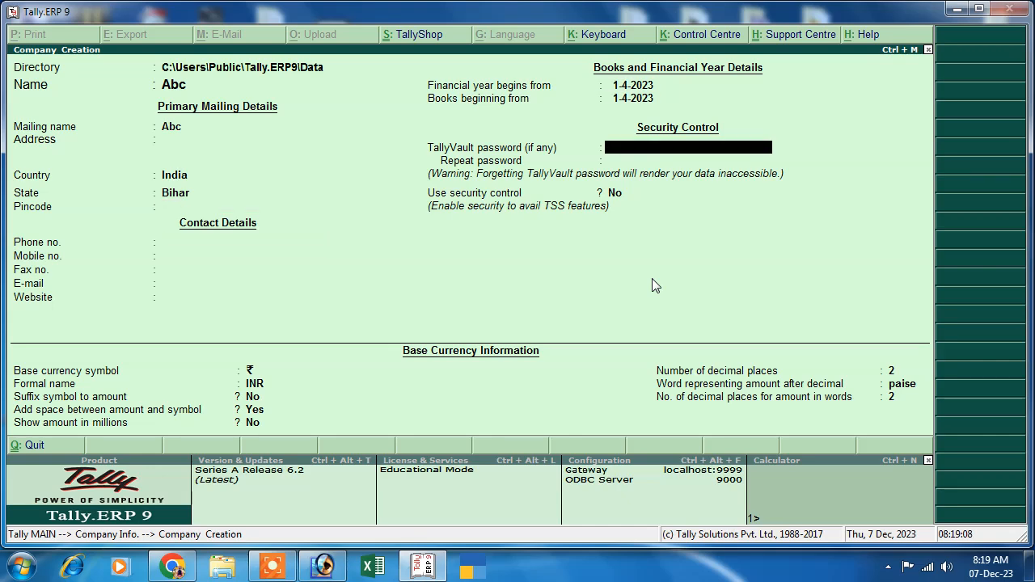
pyautogui.press('Return')
pyautogui.press('Return')
pyautogui.press('Return')
pyautogui.press('Return')
pyautogui.press('Return')
pyautogui.press('Return')
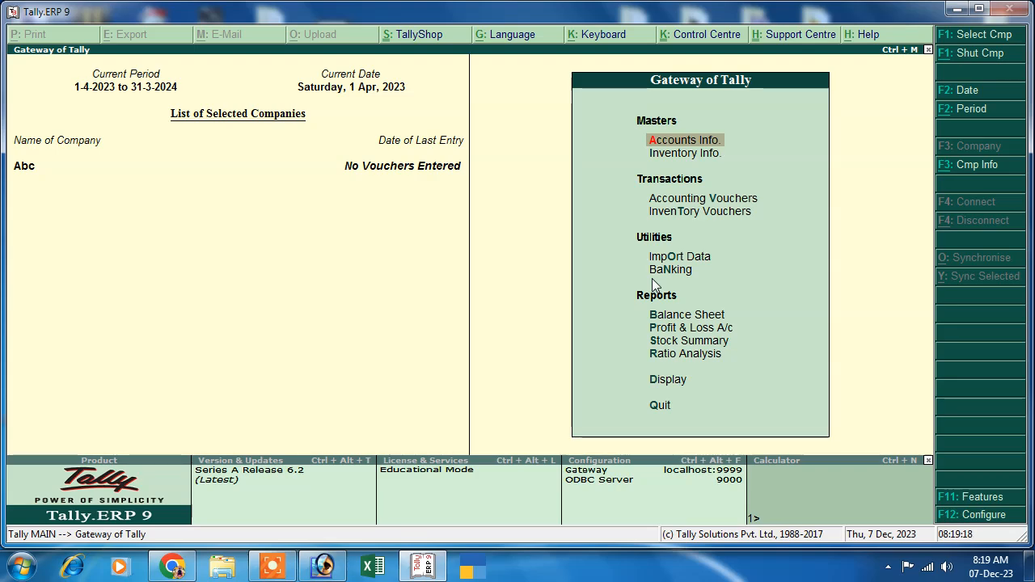
# - Open a new purchase voucher among the accounting vouchers
pyautogui.press('Down')
pyautogui.press('Down')
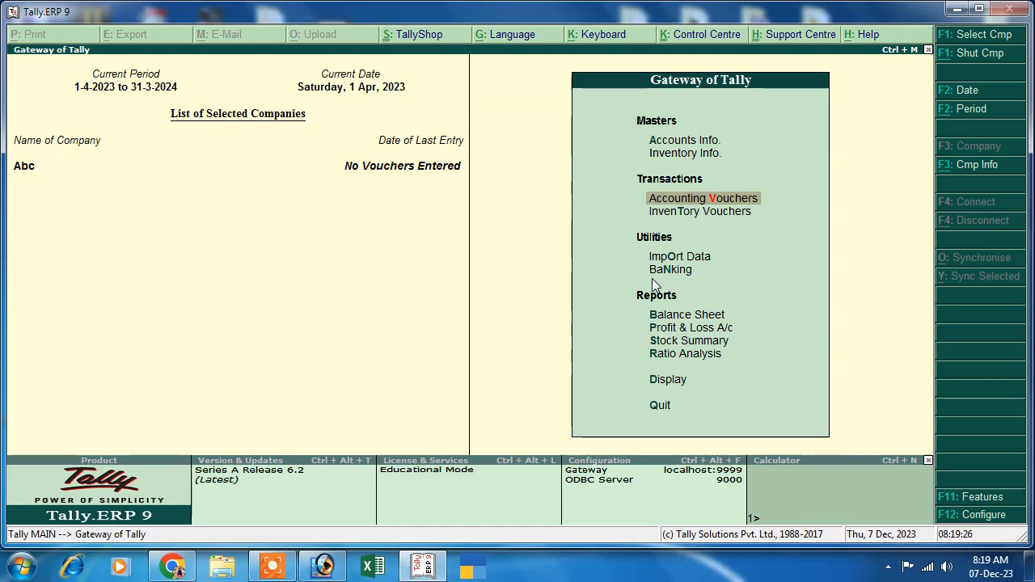
pyautogui.press('Return')
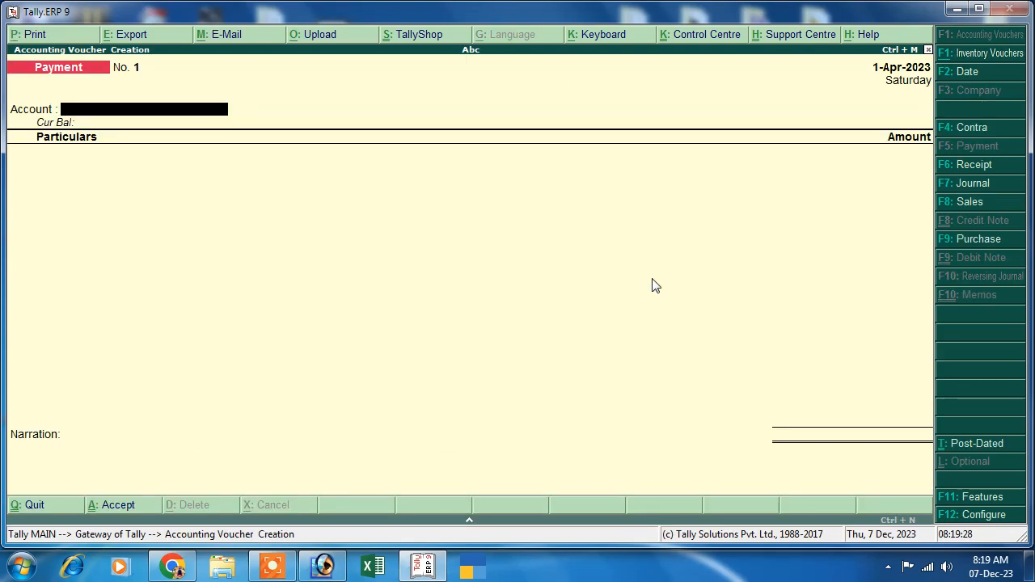
pyautogui.click(951, 245)
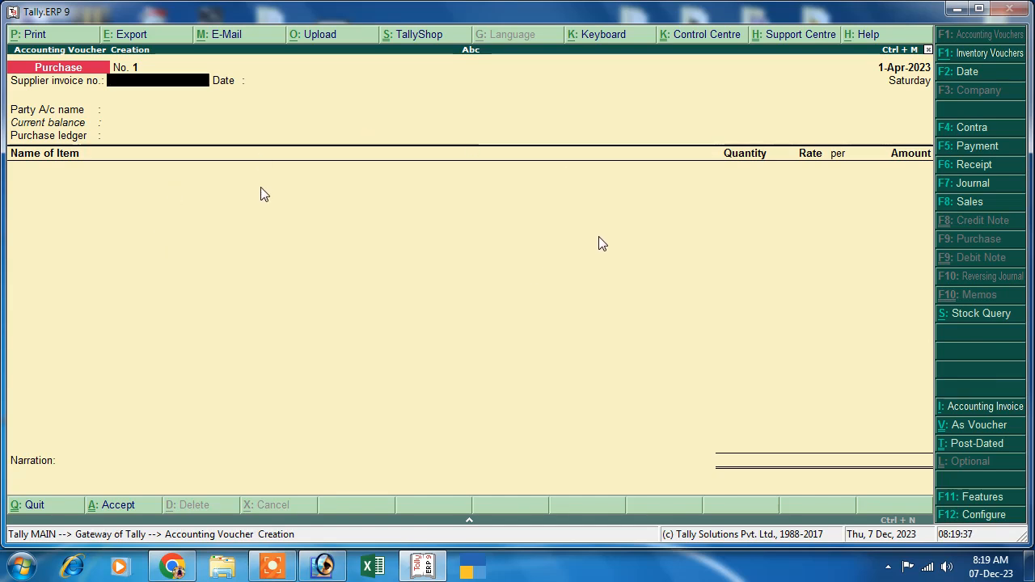
# - Enable Goods and Services Tax in the company's statutory features and choose to set its GST details
pyautogui.press('F11')
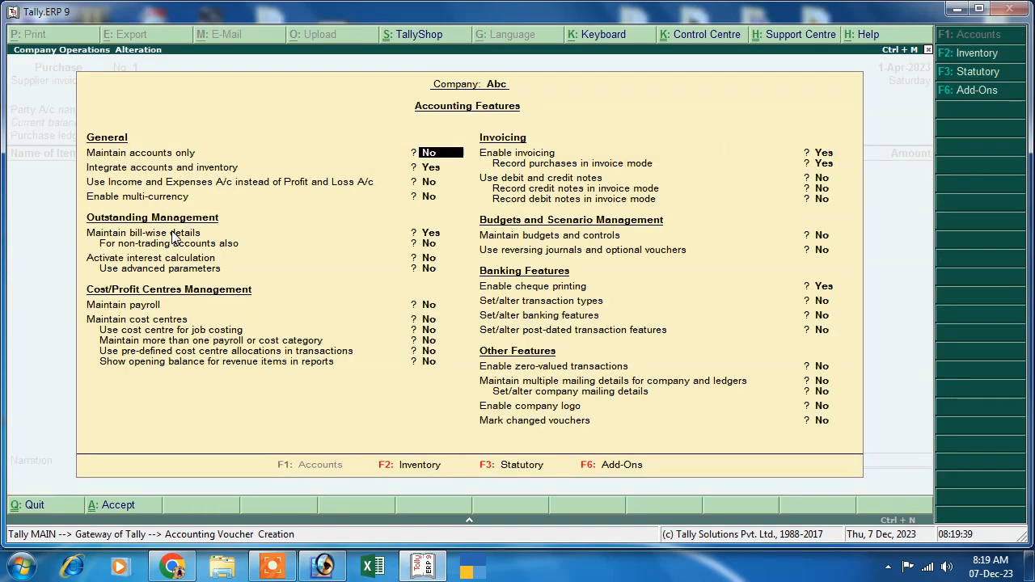
pyautogui.click(488, 476)
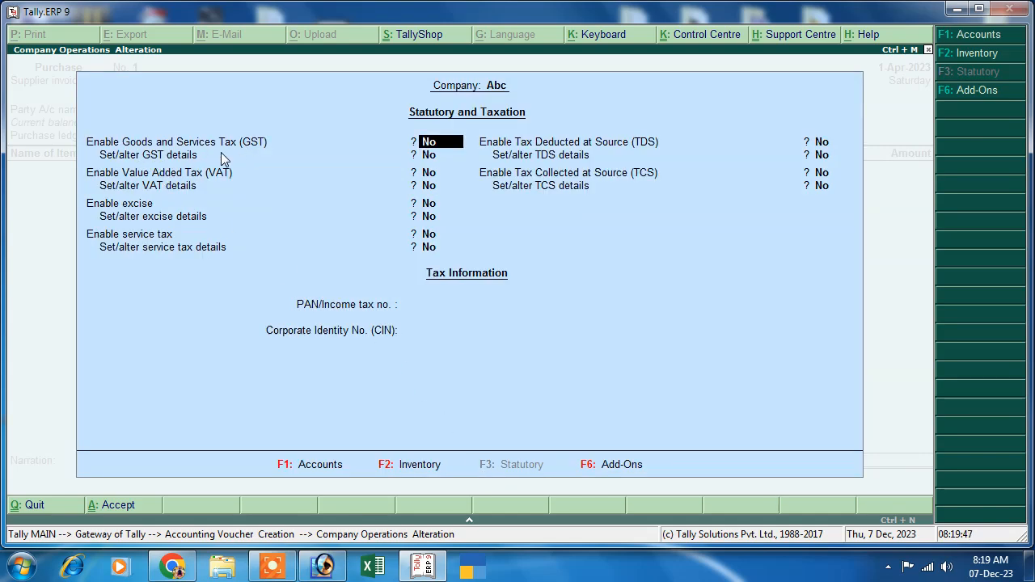
pyautogui.write('y')
pyautogui.press('Return')
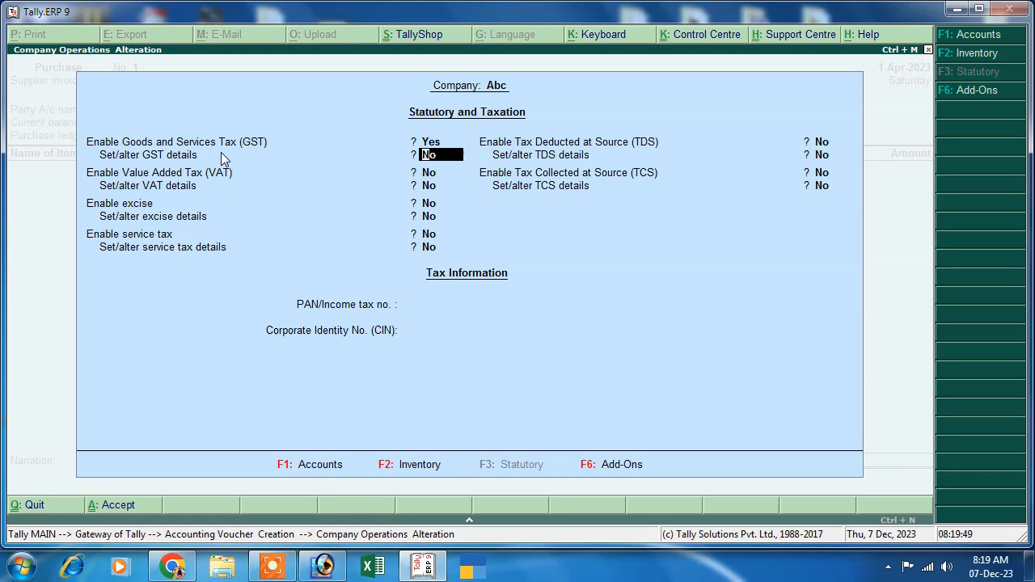
pyautogui.write('y')
pyautogui.press('Return')
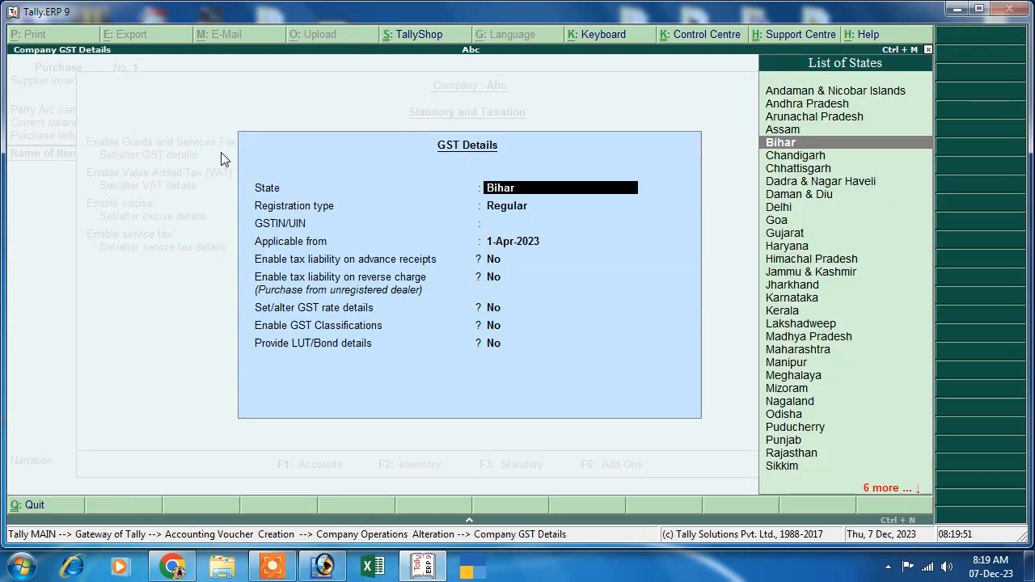
# - Fill in the company's GSTIN, keeping Bihar and Regular registration, and save the GST details with the remaining defaults
pyautogui.press('Return')
pyautogui.press('Return')
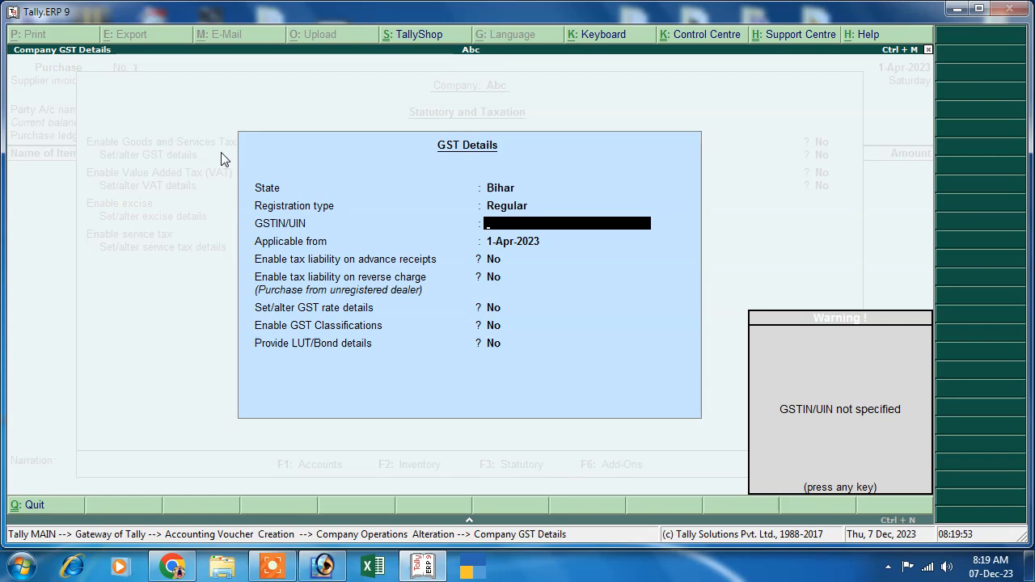
pyautogui.press('Return')
pyautogui.press('BackSpace')
pyautogui.write('DS6F54D6S5')
pyautogui.press('Return')
pyautogui.press('Return')
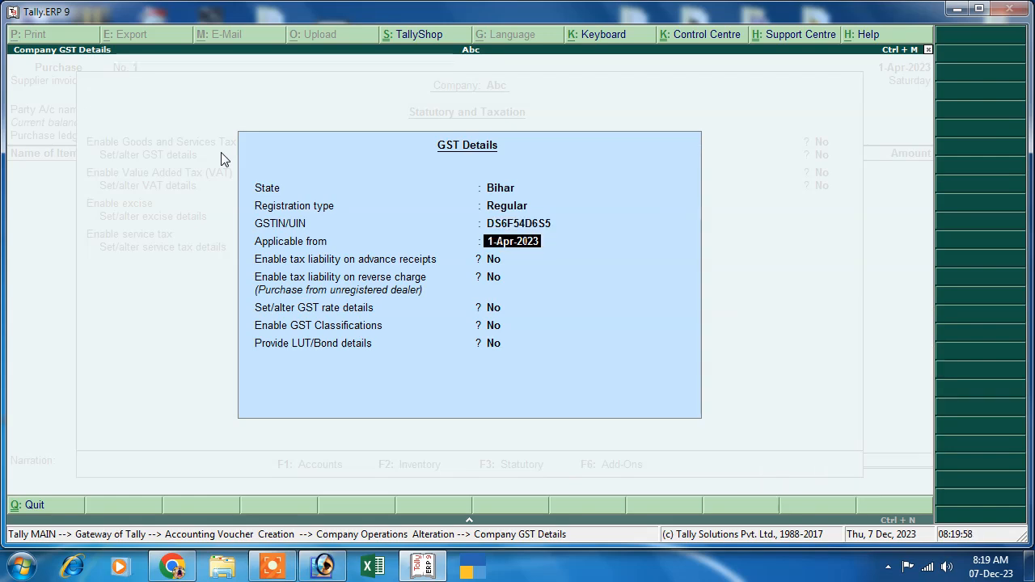
pyautogui.press('Return')
pyautogui.press('Return')
pyautogui.press('Return')
pyautogui.press('Return')
pyautogui.press('Return')
pyautogui.press('Return')
pyautogui.press('Return')
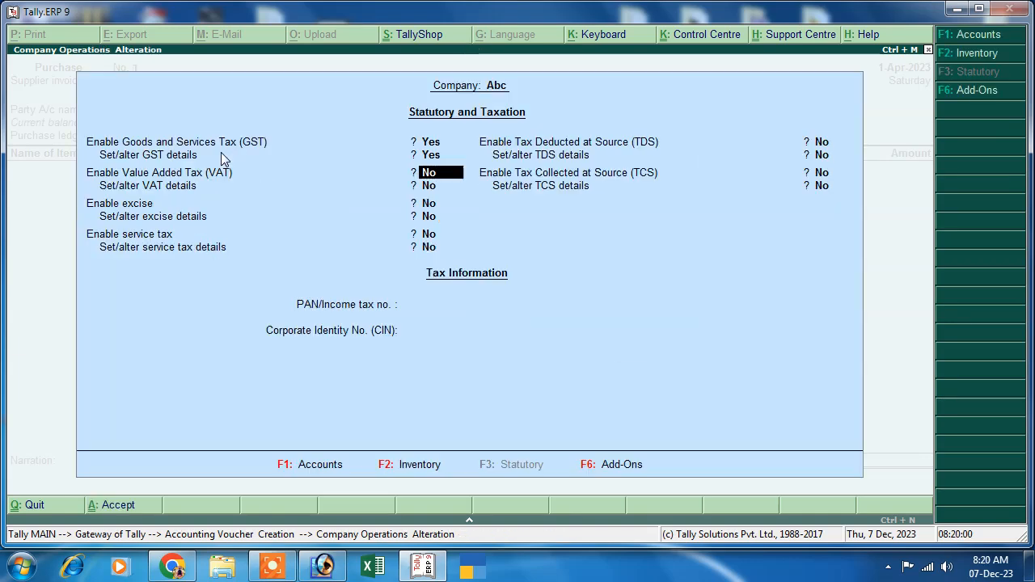
# - Leave the other statutory taxes disabled and accept the statutory and taxation settings
pyautogui.press('Return')
pyautogui.press('Return')
pyautogui.press('Return')
pyautogui.press('Return')
pyautogui.press('Return')
pyautogui.press('Return')
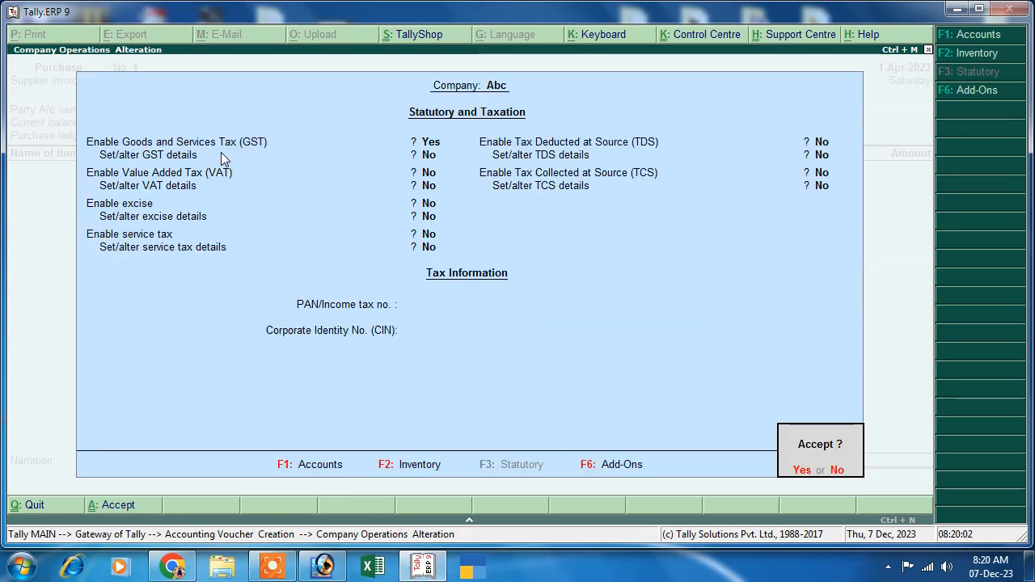
pyautogui.press('Return')
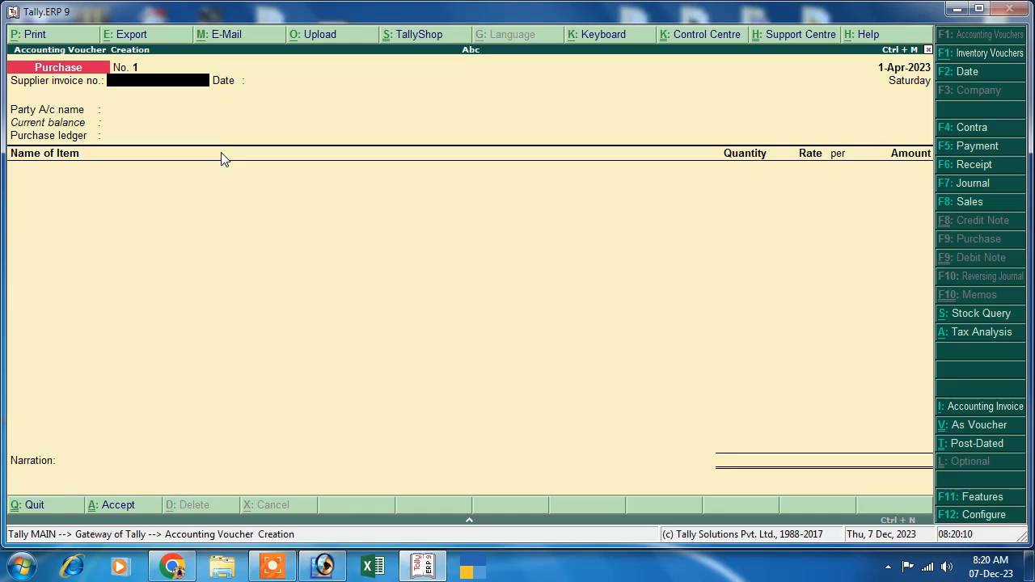
# - Enter supplier invoice number 022 on the purchase voucher and accept 1-Apr-2023 as its date
pyautogui.write('22')
pyautogui.press('Return')
pyautogui.press('Return')
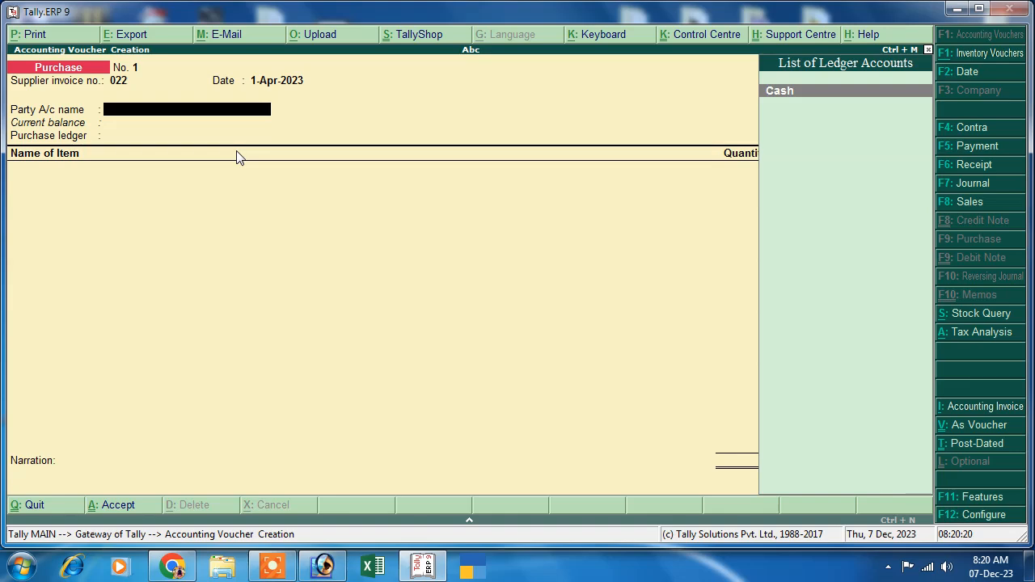
# - Start a new party ledger with the supplier's name and place it under Sundry Creditors
pyautogui.hotkey('alt', 'c')
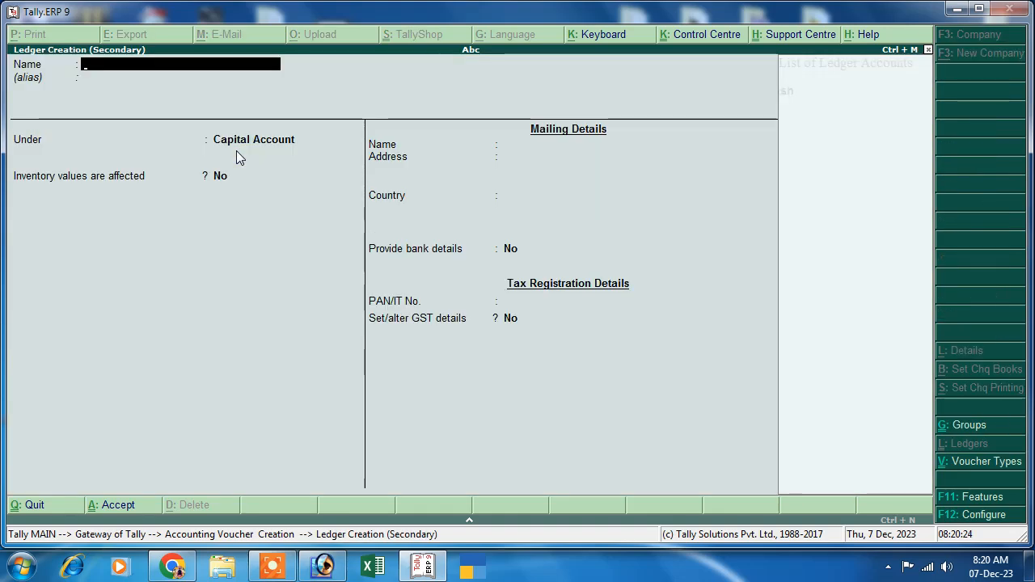
pyautogui.write('Vikash')
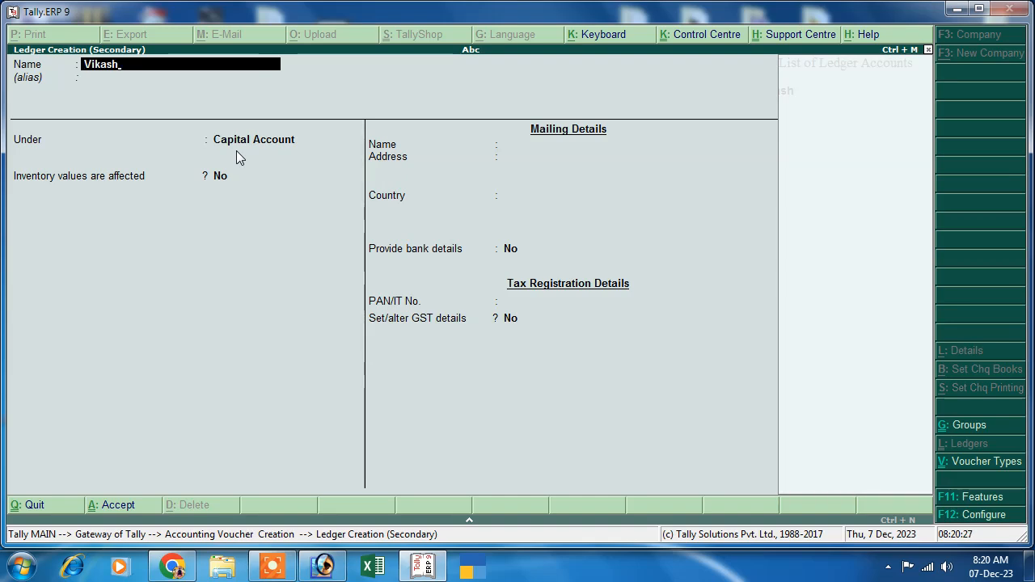
pyautogui.press('Return')
pyautogui.write('S')
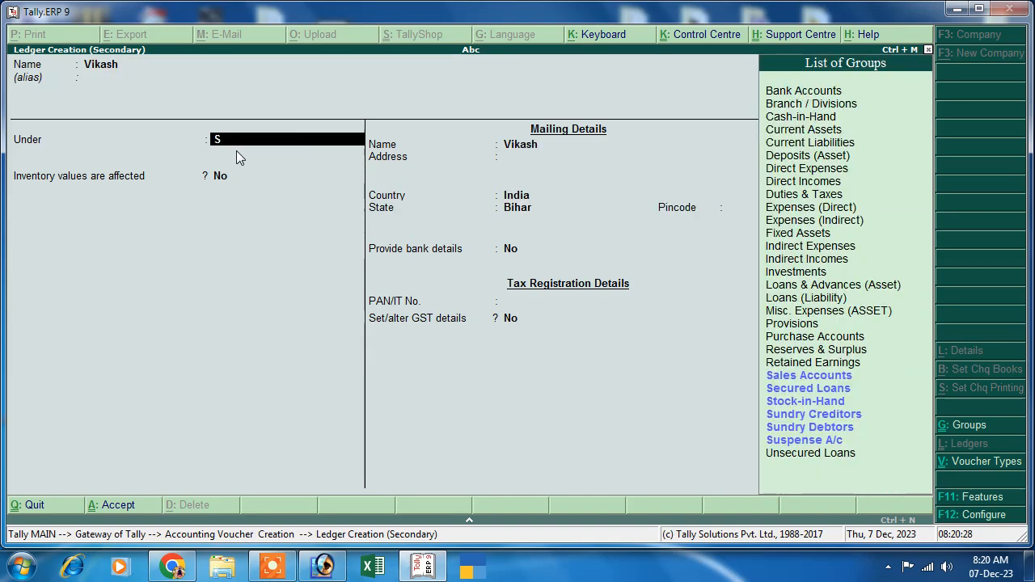
pyautogui.press('Down')
pyautogui.press('Down')
pyautogui.press('Down')
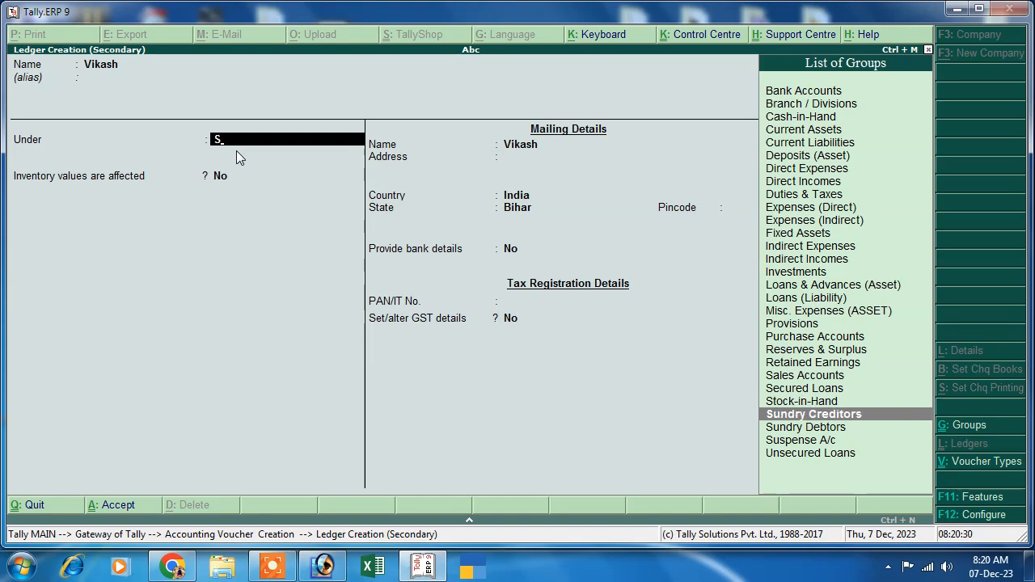
pyautogui.press('Return')
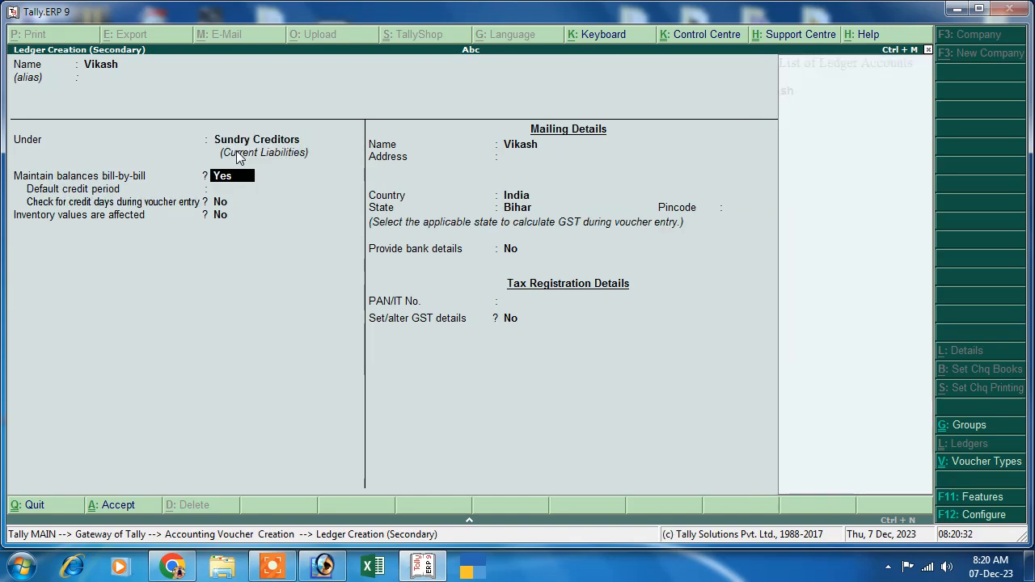
# - Keep bill-by-bill balances for the supplier ledger and set its mailing state to Uttar Pradesh
pyautogui.press('Return')
pyautogui.press('Return')
pyautogui.press('Return')
pyautogui.press('Return')
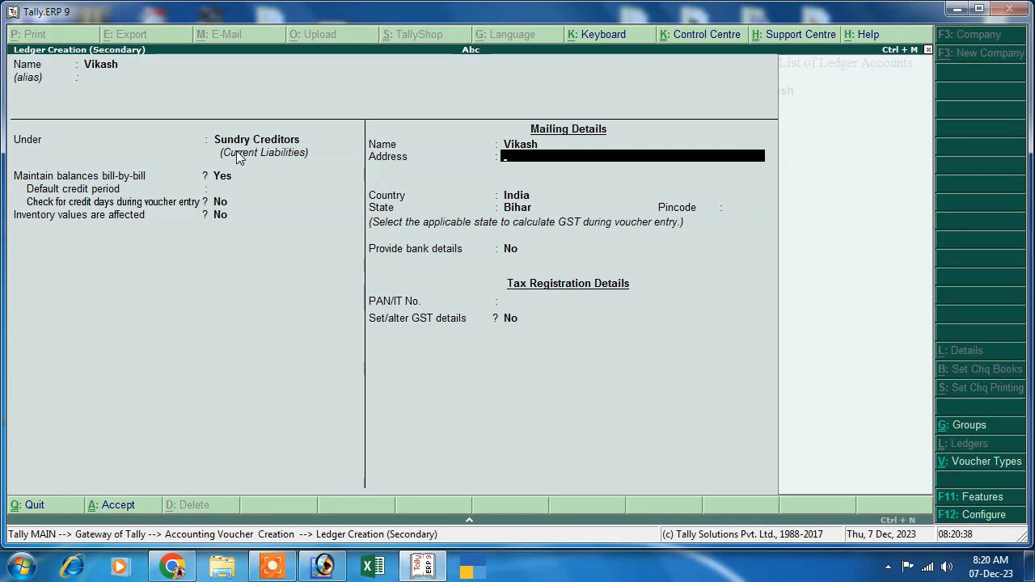
pyautogui.press('Return')
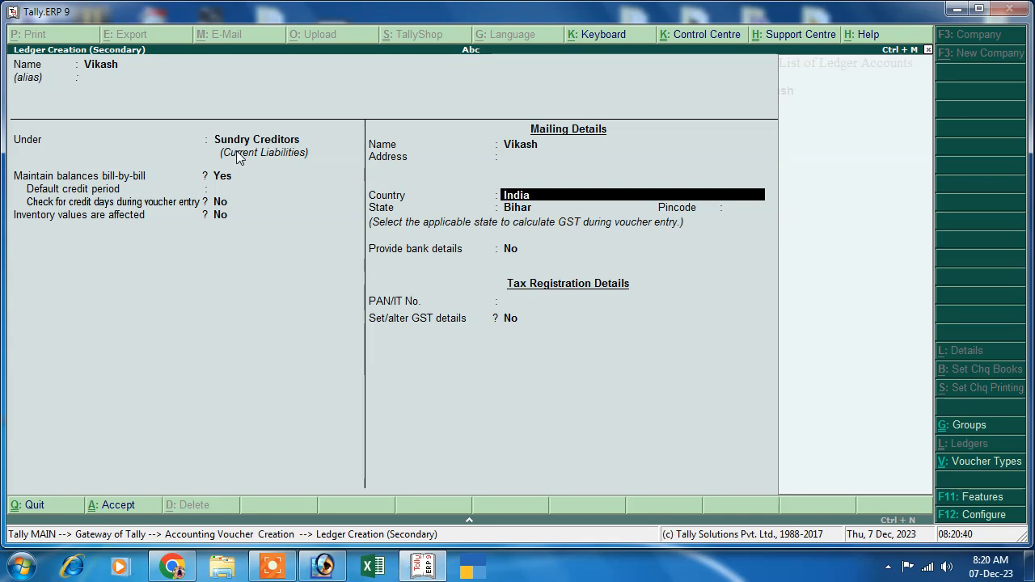
pyautogui.press('Return')
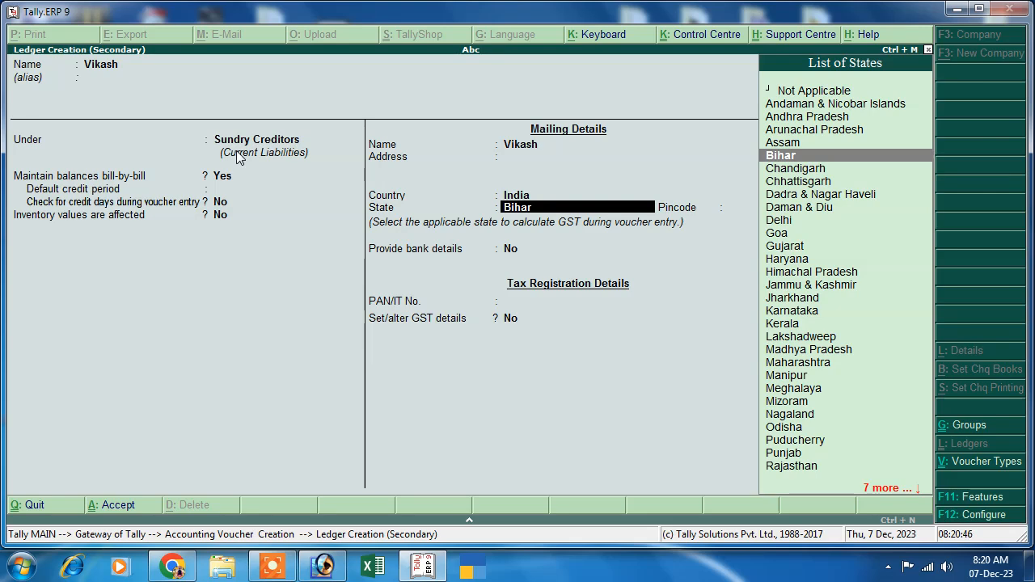
pyautogui.write('U')
pyautogui.press('Down')
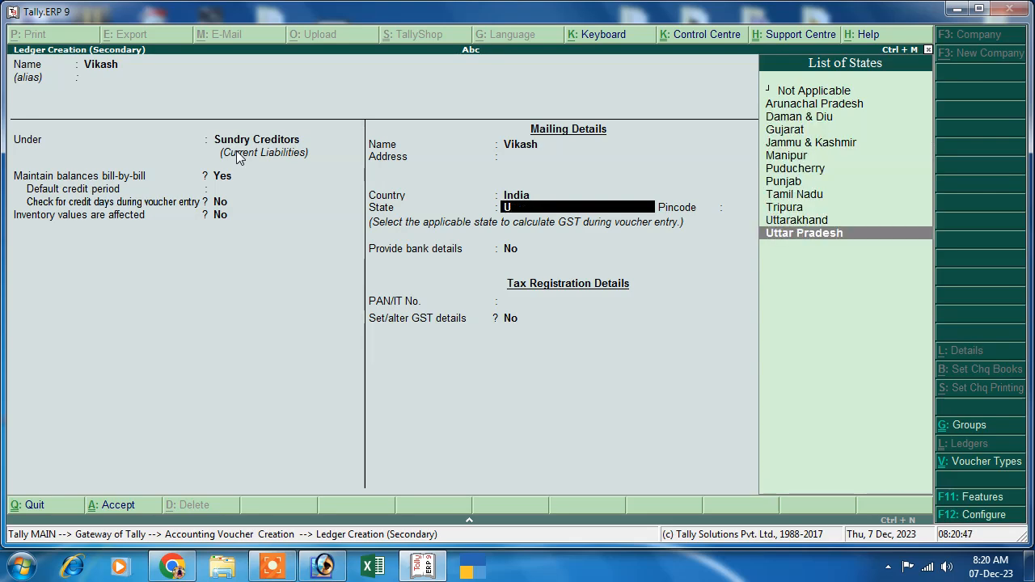
pyautogui.press('Return')
pyautogui.press('Return')
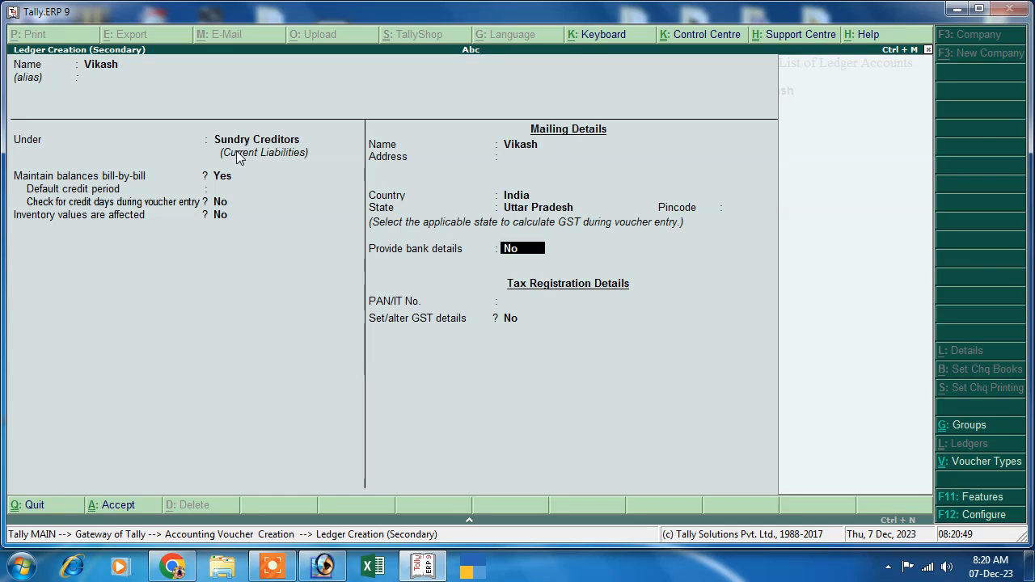
# - Save the supplier ledger without bank, PAN or GST details
pyautogui.press('Return')
pyautogui.press('Return')
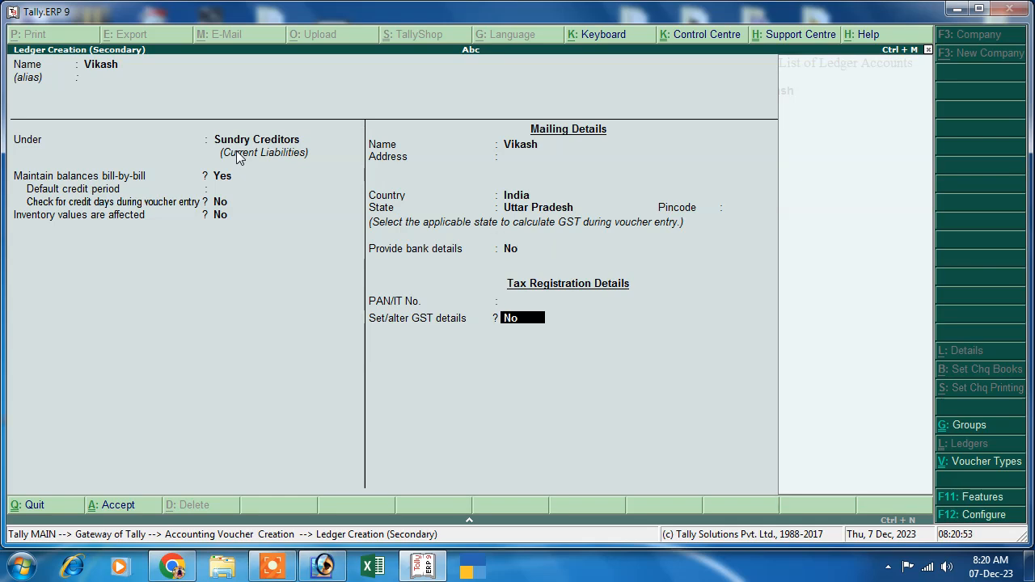
pyautogui.press('Return')
pyautogui.press('Return')
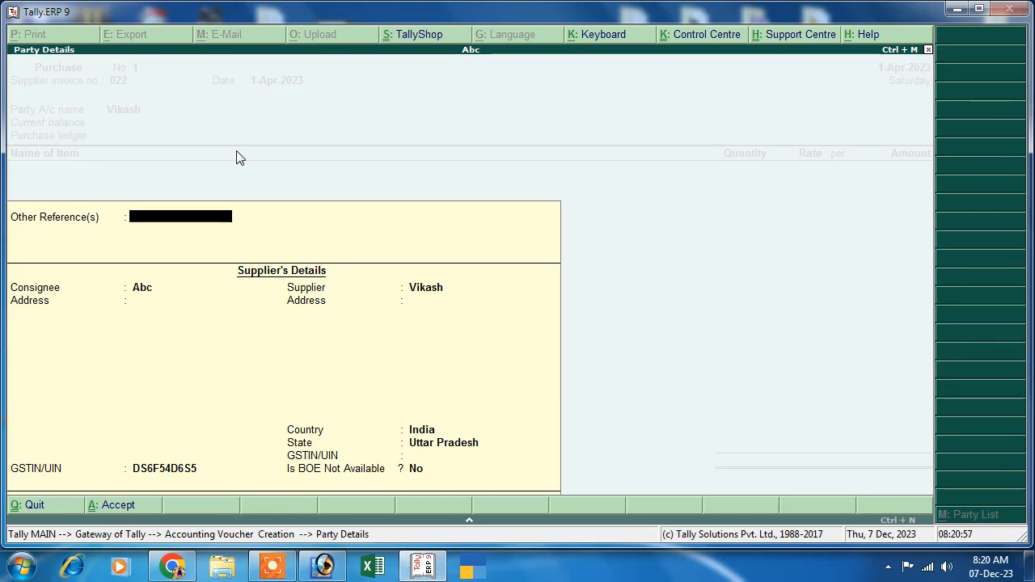
# - Accept the supplier's party details for the purchase voucher without adding any other references
pyautogui.press('Return')
pyautogui.press('Return')
pyautogui.press('Return')
pyautogui.press('Return')
pyautogui.press('Return')
pyautogui.press('Return')
pyautogui.press('Return')
pyautogui.press('Return')
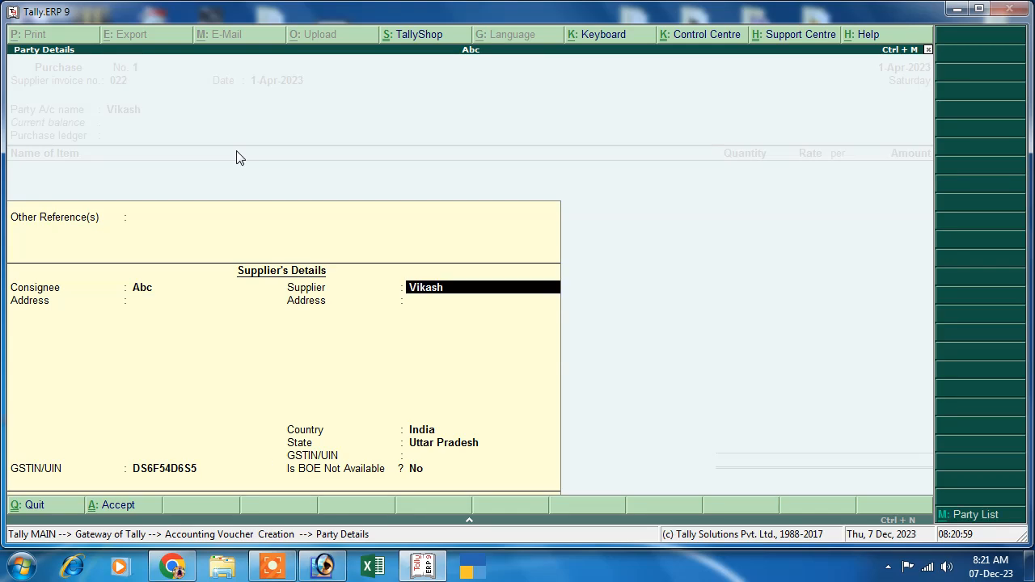
pyautogui.press('Return')
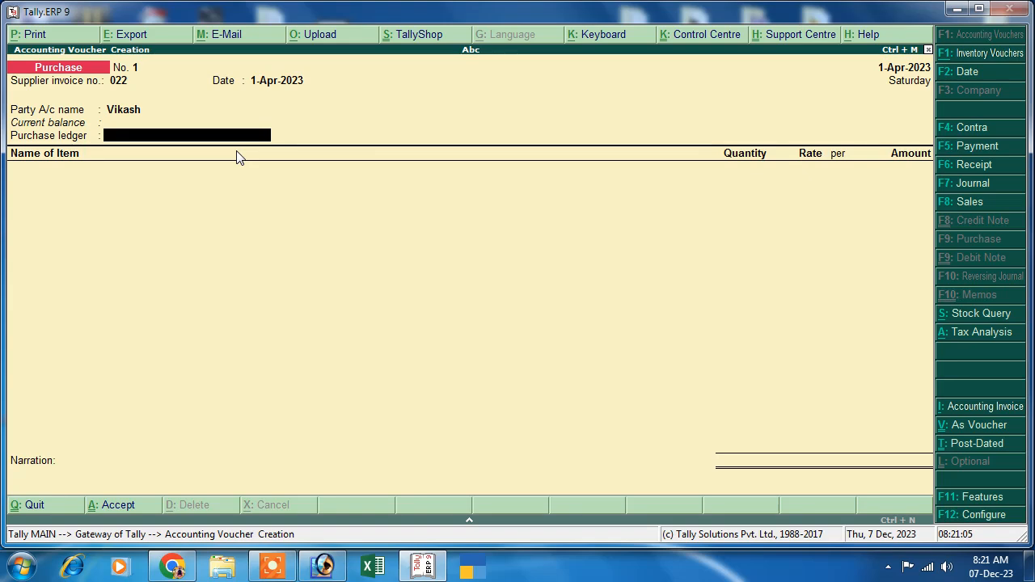
# - Start a new purchase ledger named Purchase and place it under Purchase Accounts
pyautogui.hotkey('alt', 'c')
pyautogui.write('Pu')
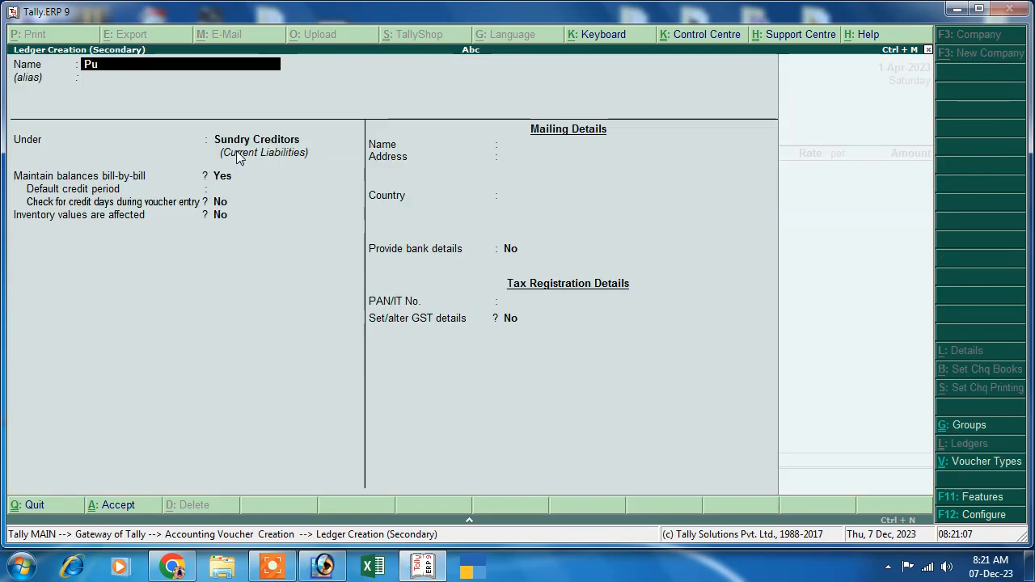
pyautogui.press('Return')
pyautogui.press('Return')
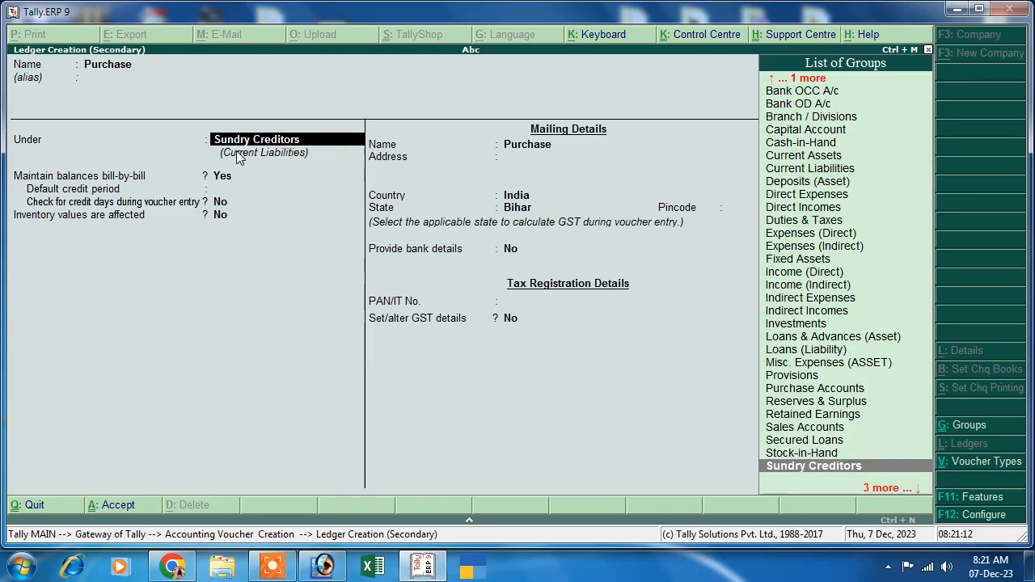
pyautogui.write('P')
pyautogui.press('Down')
pyautogui.press('Down')
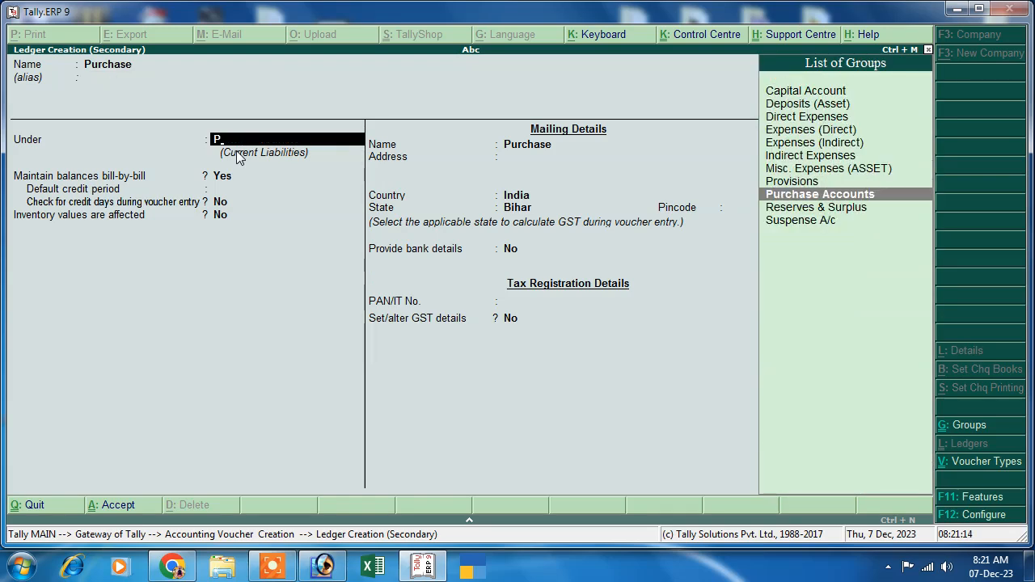
pyautogui.press('Return')
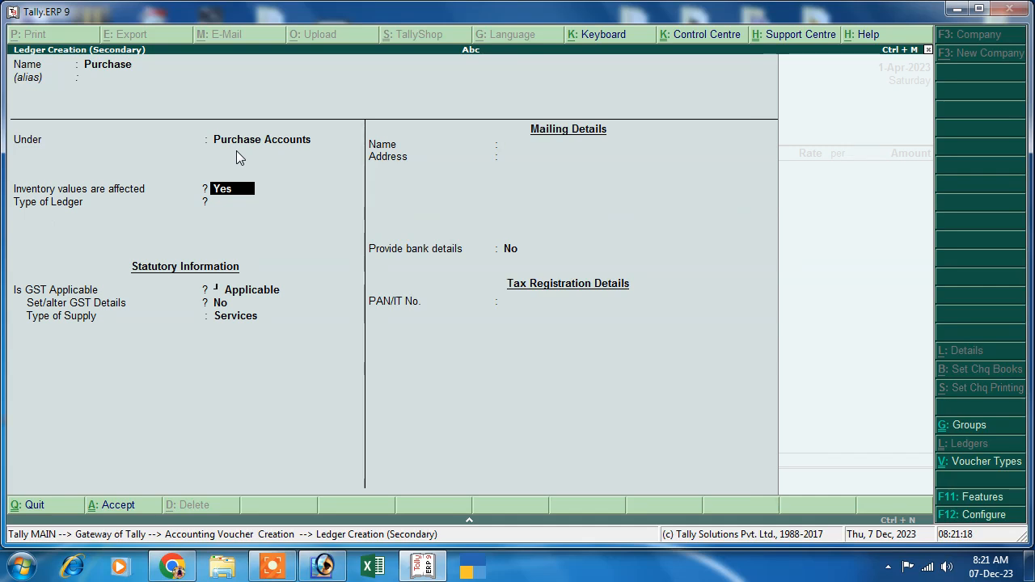
# - Keep inventory values affected and GST applicable on the Purchase ledger, set its type of supply to Goods, and save it
pyautogui.press('Return')
pyautogui.press('Return')
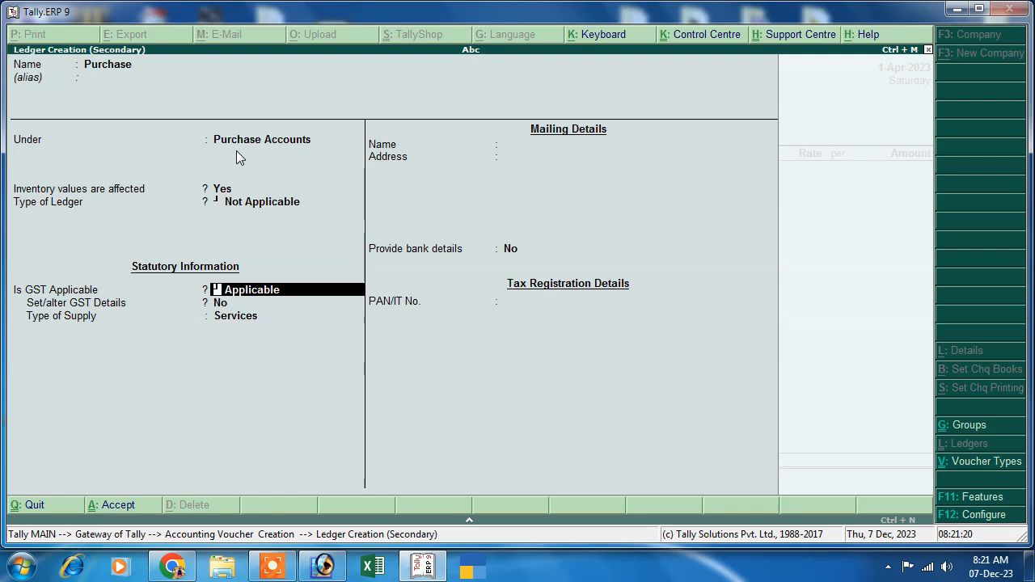
pyautogui.press('Return')
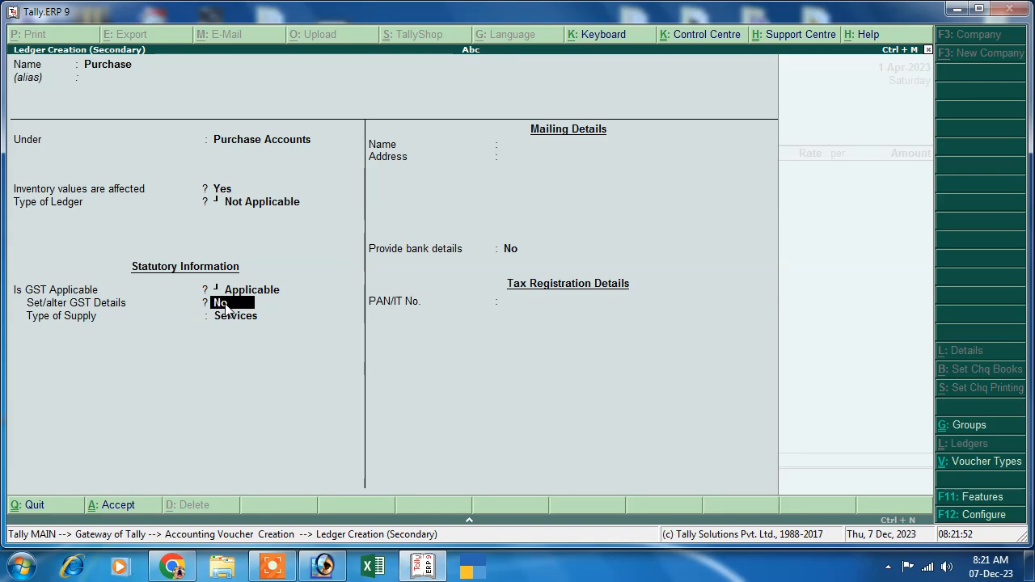
pyautogui.press('Return')
pyautogui.press('Up')
pyautogui.press('Return')
pyautogui.press('Return')
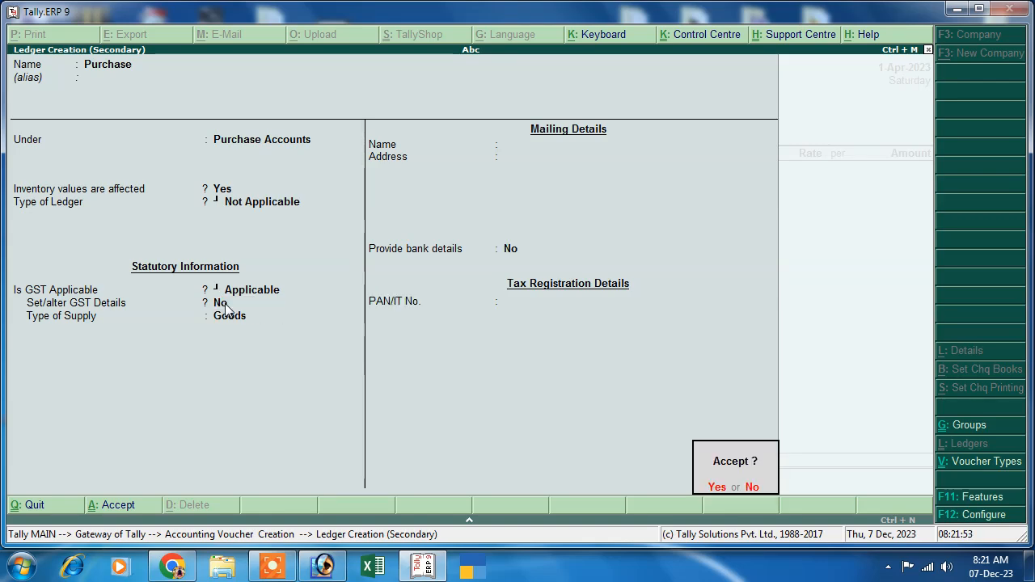
pyautogui.press('Return')
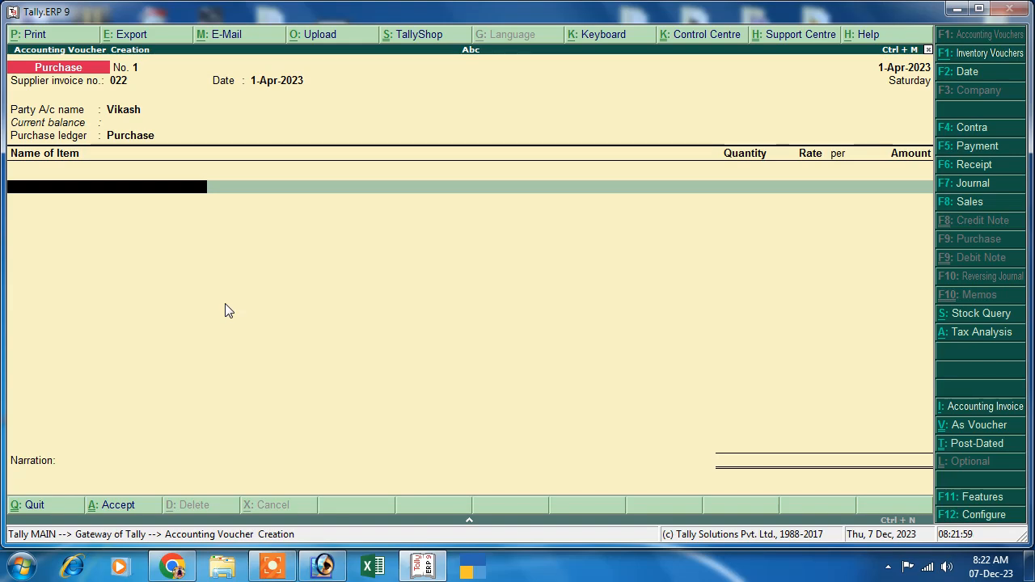
# - Start a new stock item named Lux under the Primary group for the voucher's first item line
pyautogui.hotkey('alt', 'c')
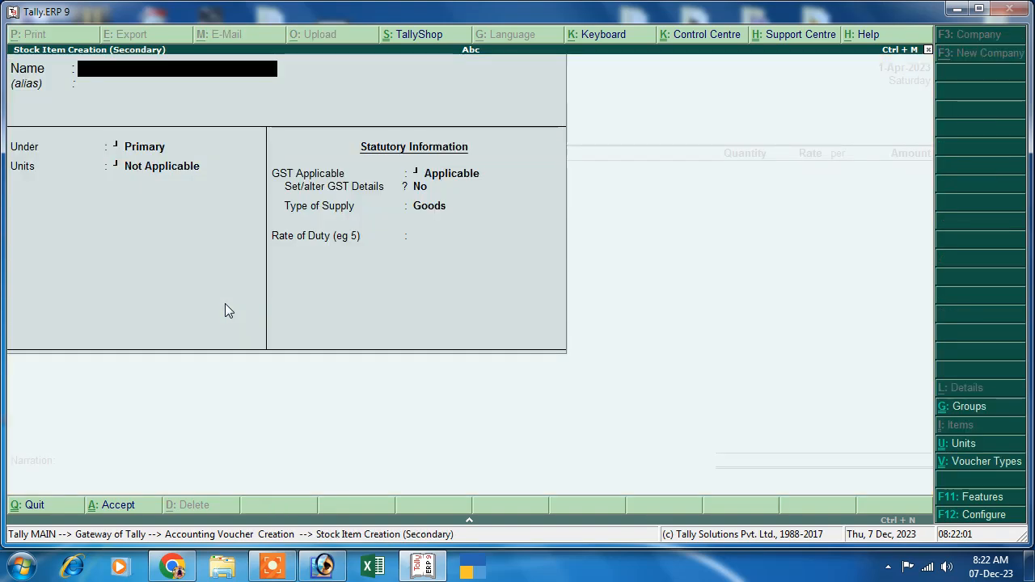
pyautogui.write('Lux')
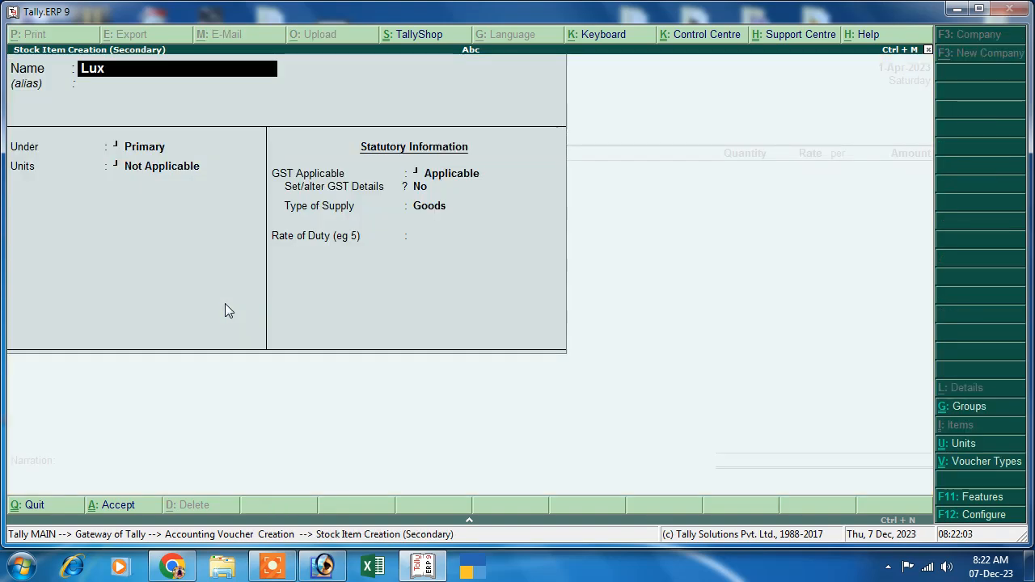
pyautogui.press('Return')
pyautogui.press('Return')
pyautogui.press('Return')
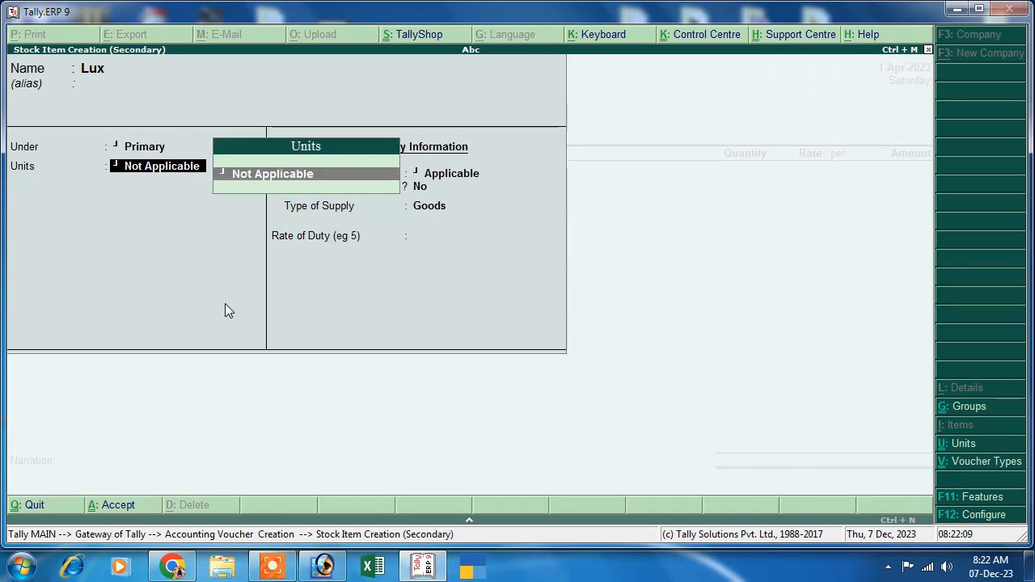
# - Start a new simple unit for Lux with symbol pcs and formal name Pieces
pyautogui.hotkey('alt', 'c')
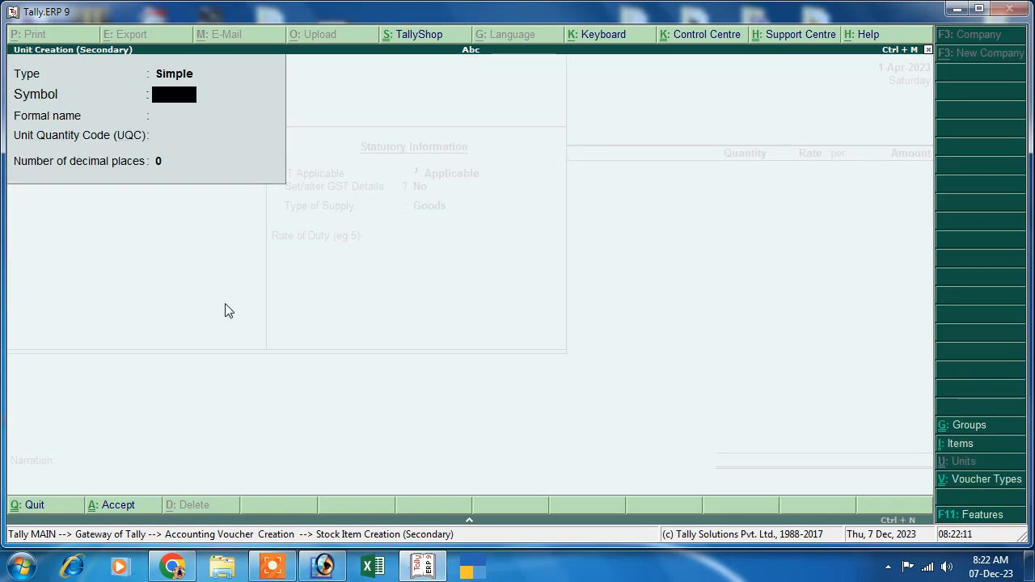
pyautogui.write('pcs')
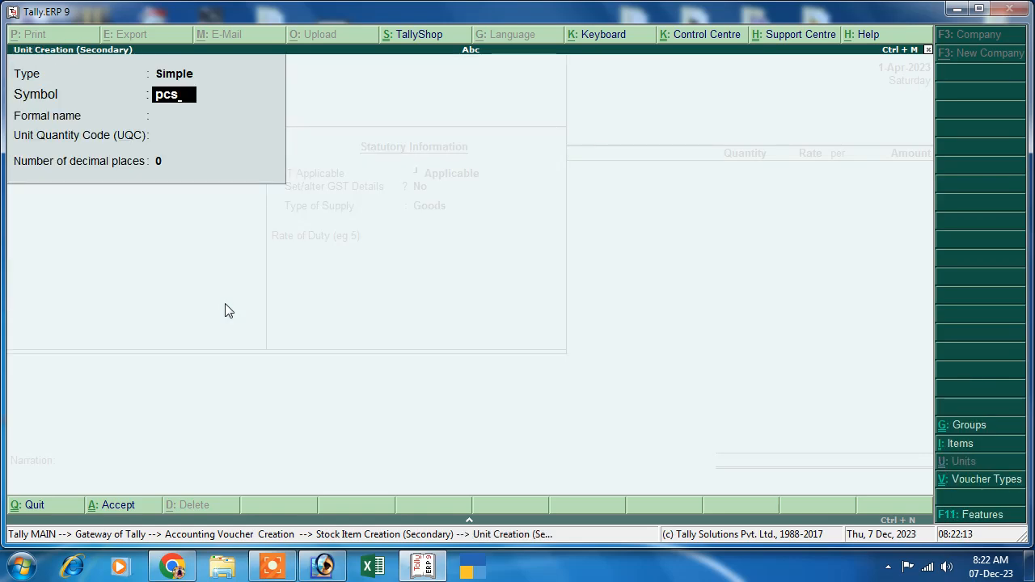
pyautogui.press('Return')
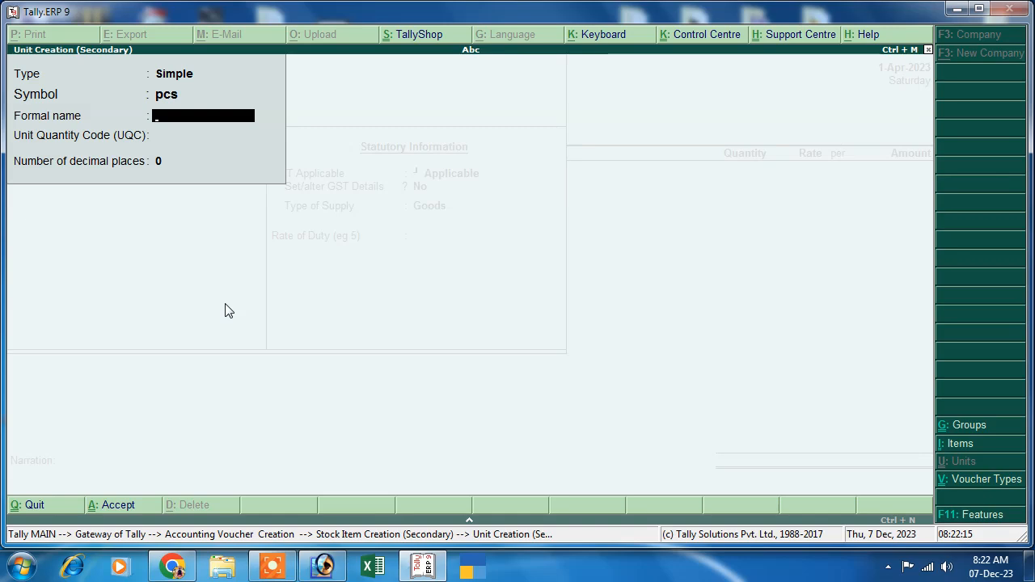
pyautogui.write('Pieces')
pyautogui.press('Return')
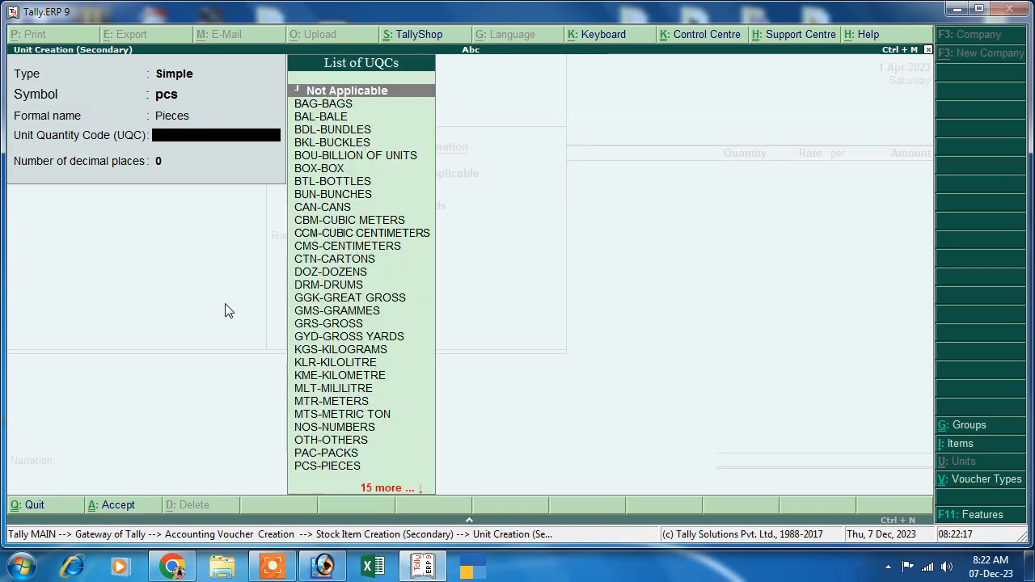
# - Set the unit's quantity code to PCS-PIECES with 0 decimal places, and save it as the item's unit
pyautogui.write('p')
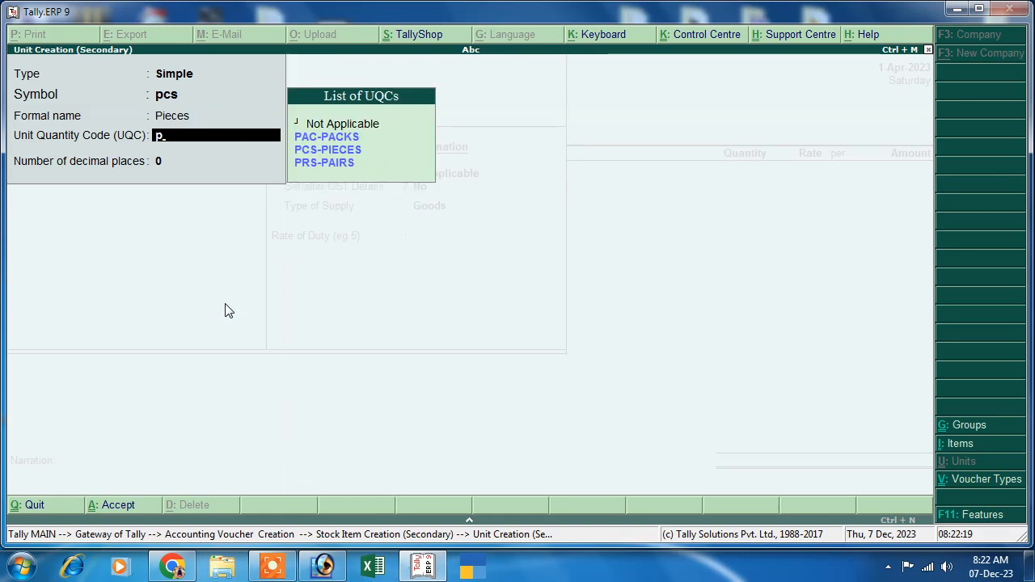
pyautogui.press('Down')
pyautogui.press('Down')
pyautogui.press('Return')
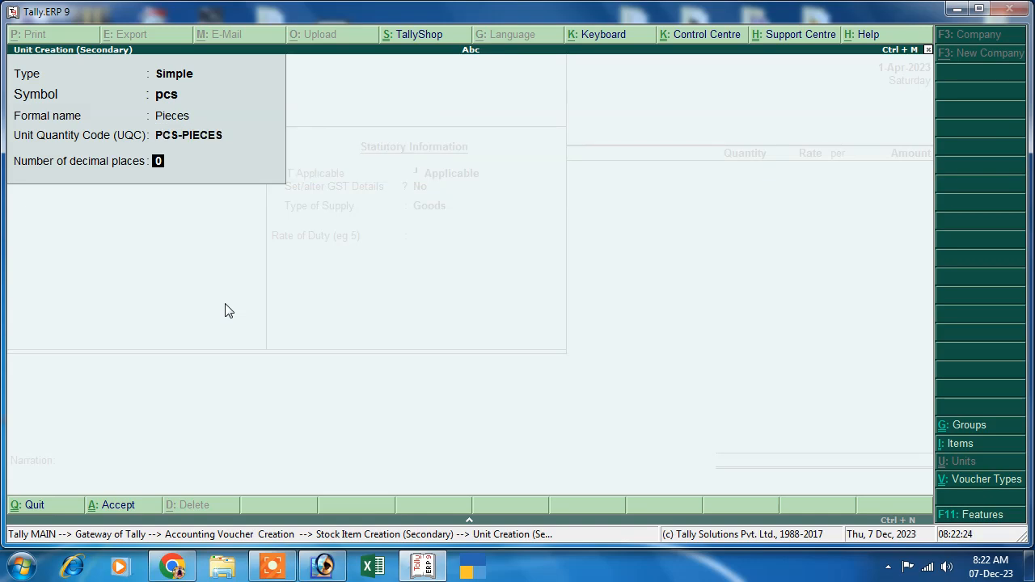
pyautogui.press('Return')
pyautogui.press('Return')
pyautogui.press('Return')
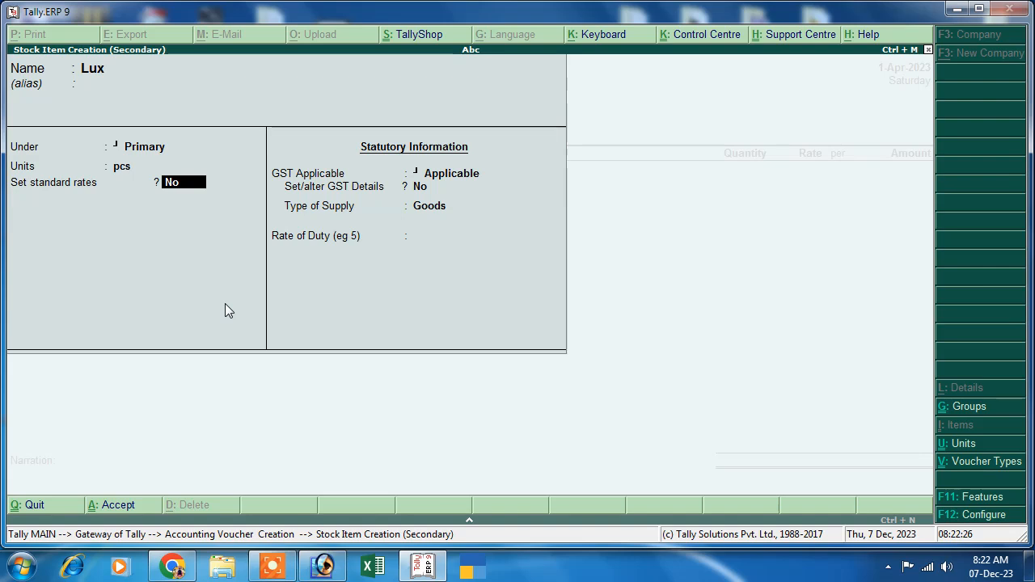
# - Enable GST details for Lux without standard rates, and enter description Goods and HSN/SAC 8562
pyautogui.press('Return')
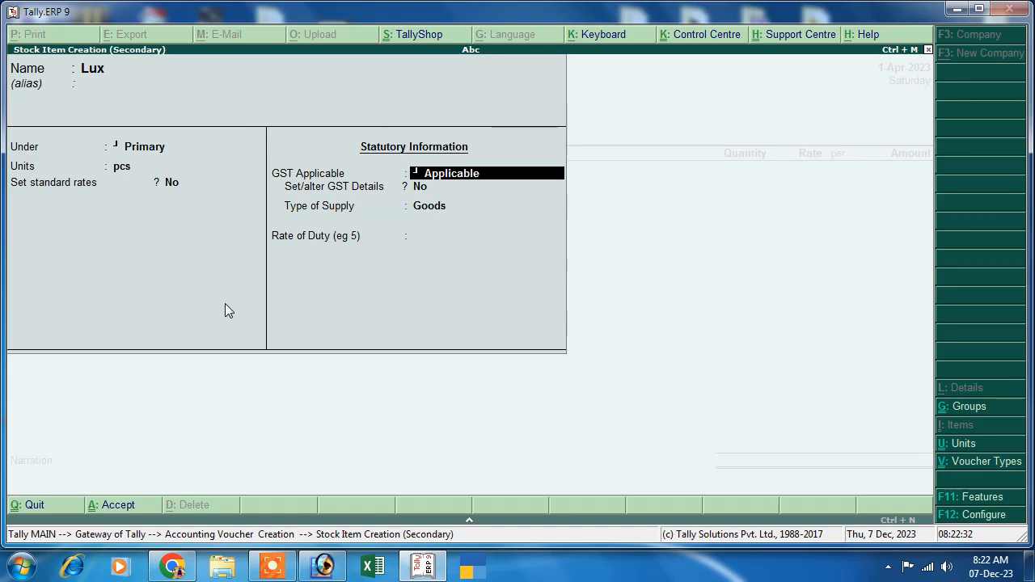
pyautogui.press('Return')
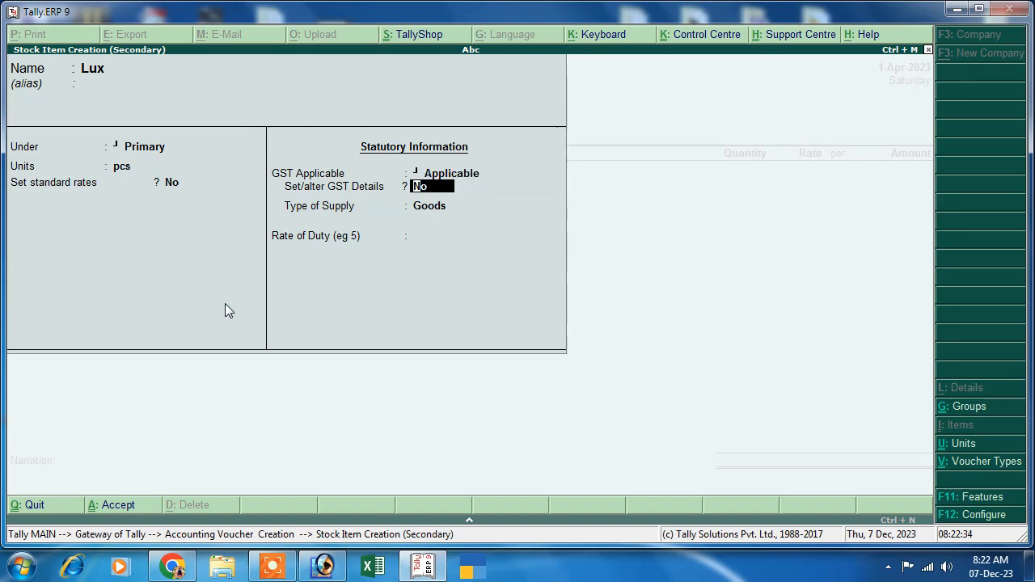
pyautogui.press('y')
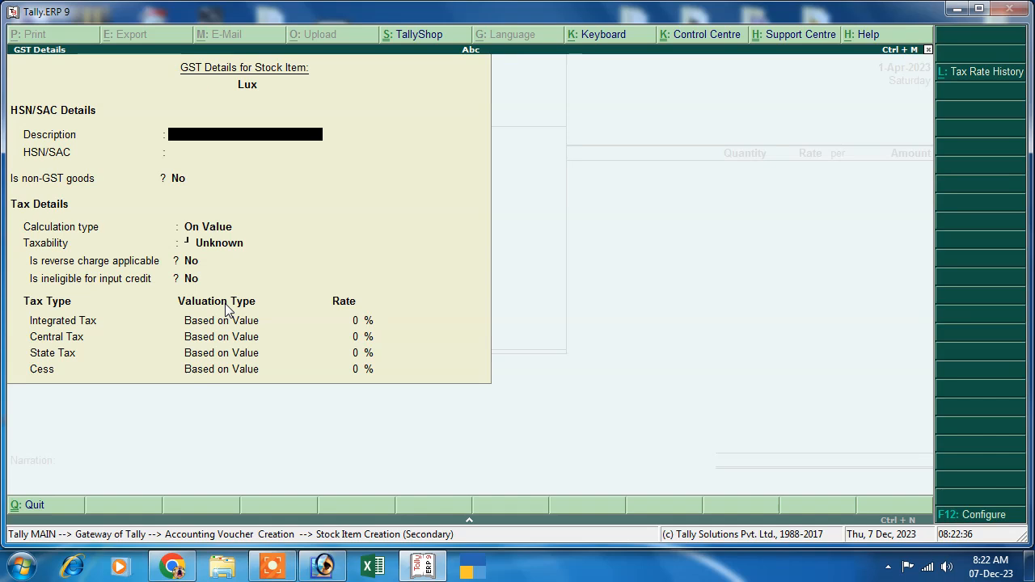
pyautogui.write('Oods')
pyautogui.write('Goods')
pyautogui.press('Return')
pyautogui.write('8562')
pyautogui.press('Return')
pyautogui.press('Return')
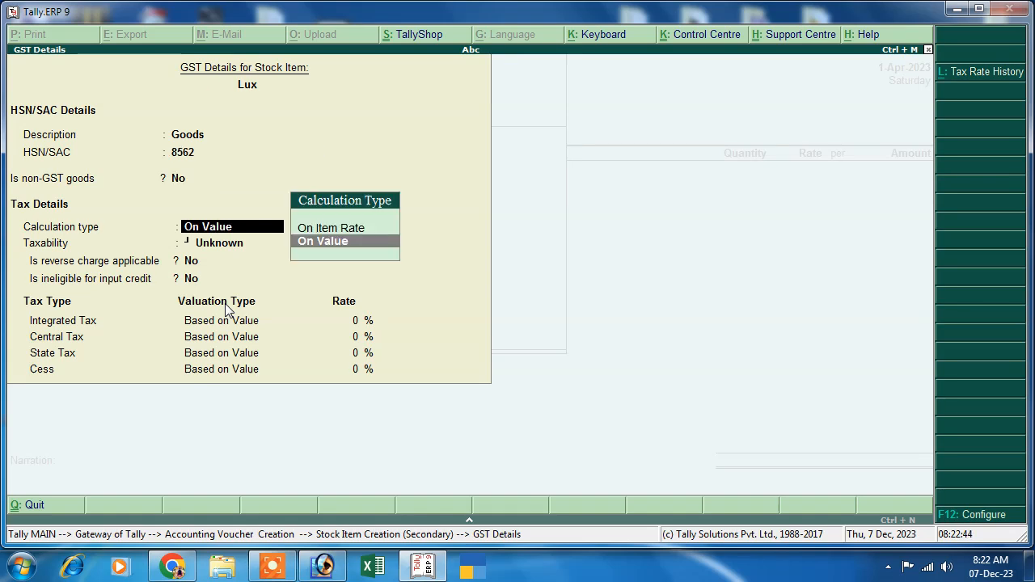
# - Keep the tax calculation On Value and set the item's taxability to Taxable, without reverse charge or input-credit ineligibility
pyautogui.press('Return')
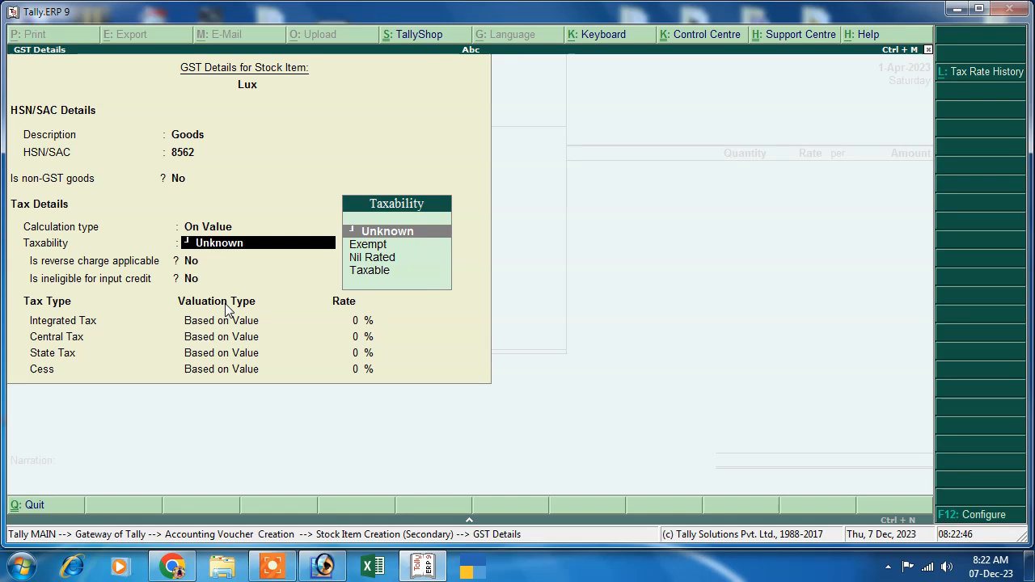
pyautogui.press('Down')
pyautogui.press('Down')
pyautogui.press('Down')
pyautogui.press('Return')
pyautogui.press('Return')
pyautogui.press('Return')
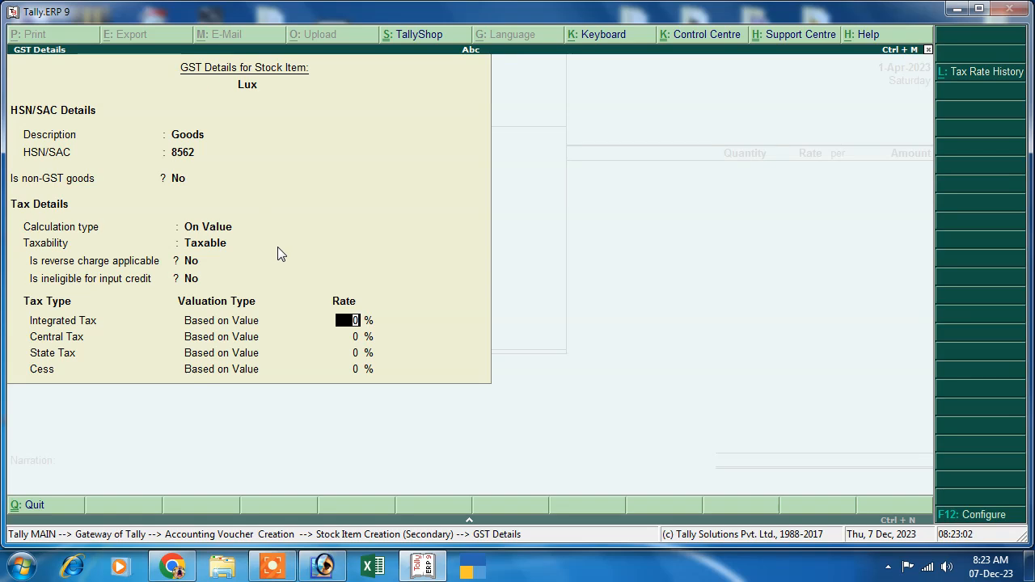
# - Configure the GST details so that showing all GST tax types is set to No
pyautogui.press('F12')
pyautogui.press('Return')
pyautogui.press('Return')
pyautogui.press('Return')
pyautogui.press('Return')
pyautogui.press('Return')
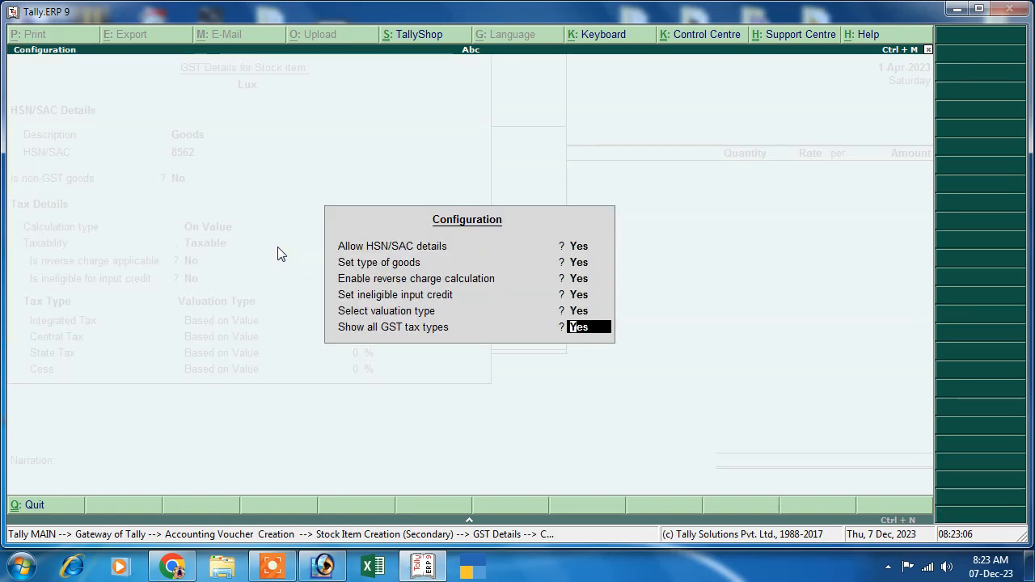
pyautogui.write('n')
pyautogui.press('Return')
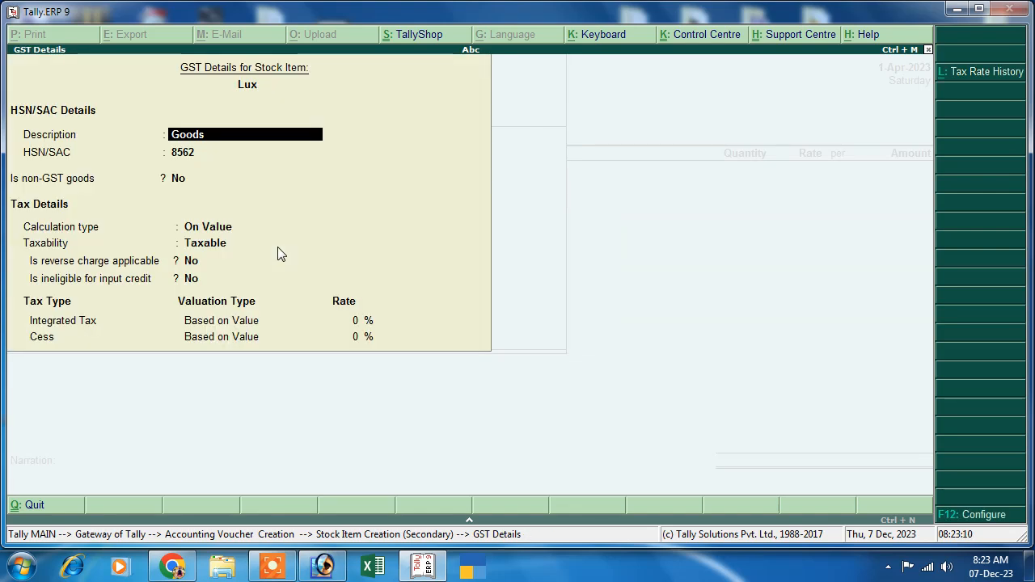
# - Set the integrated tax rate for Lux to 5 % and leave the cess at 0 %
pyautogui.press('Return')
pyautogui.press('Return')
pyautogui.press('Return')
pyautogui.press('Return')
pyautogui.press('Return')
pyautogui.press('Return')
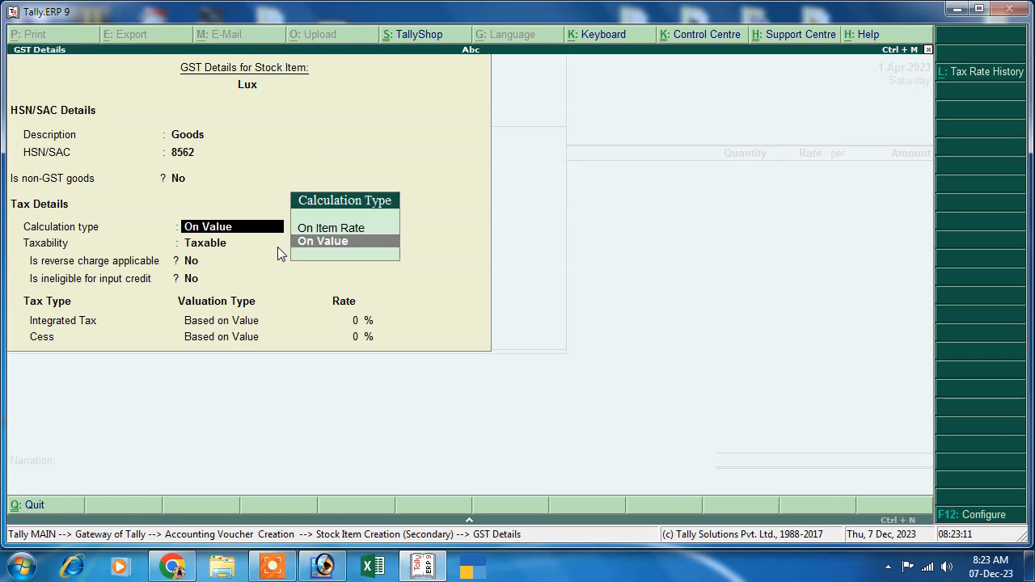
pyautogui.press('Return')
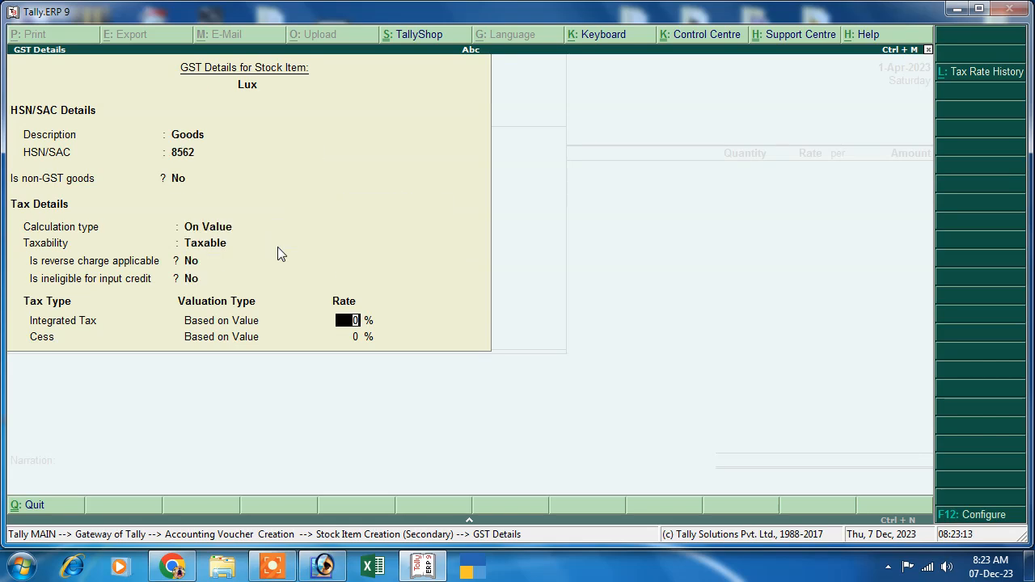
pyautogui.write('5')
pyautogui.press('Return')
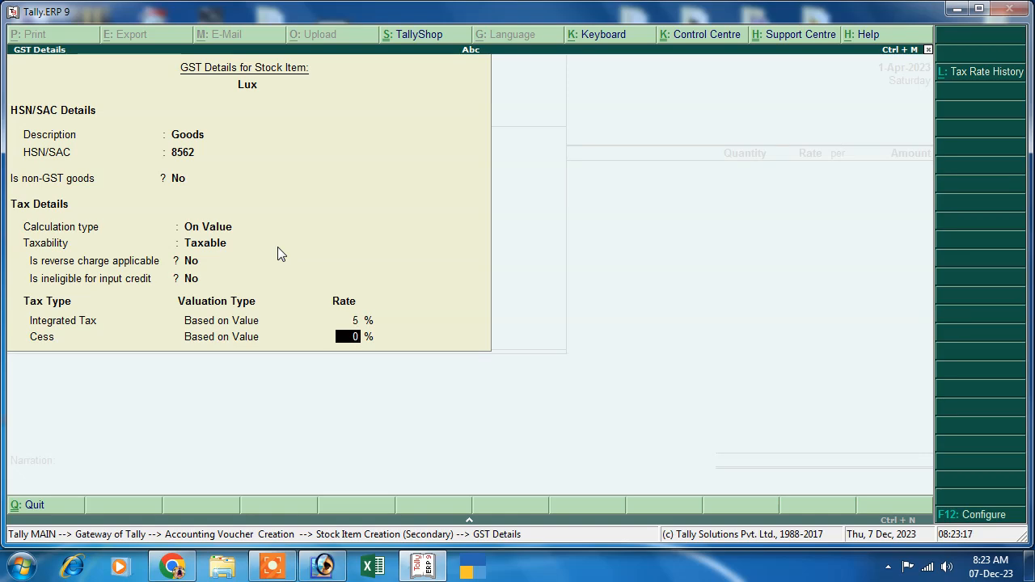
pyautogui.press('Return')
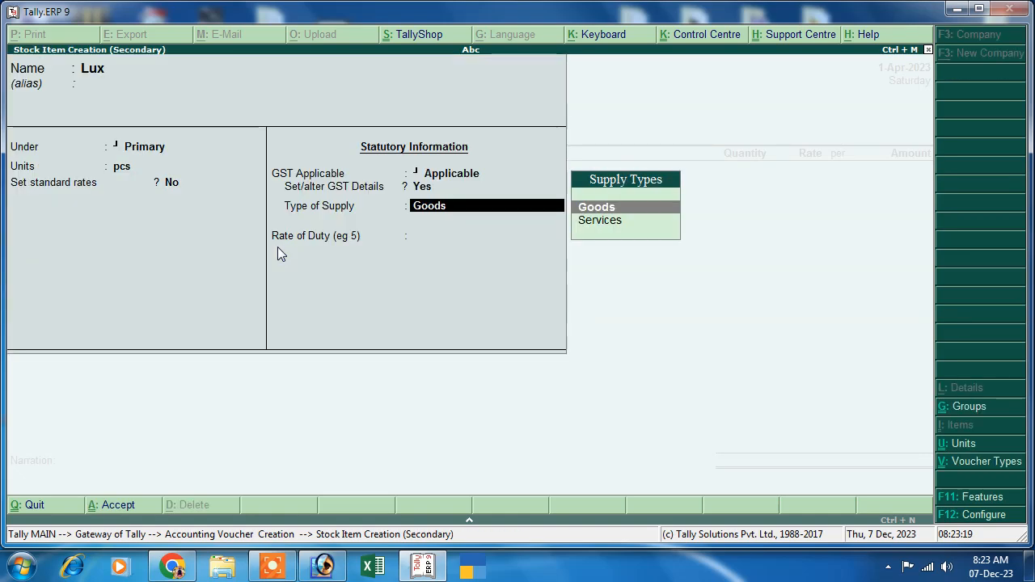
# - Save the Lux stock item with Goods as its type of supply and no rate of duty
pyautogui.press('Return')
pyautogui.press('Return')
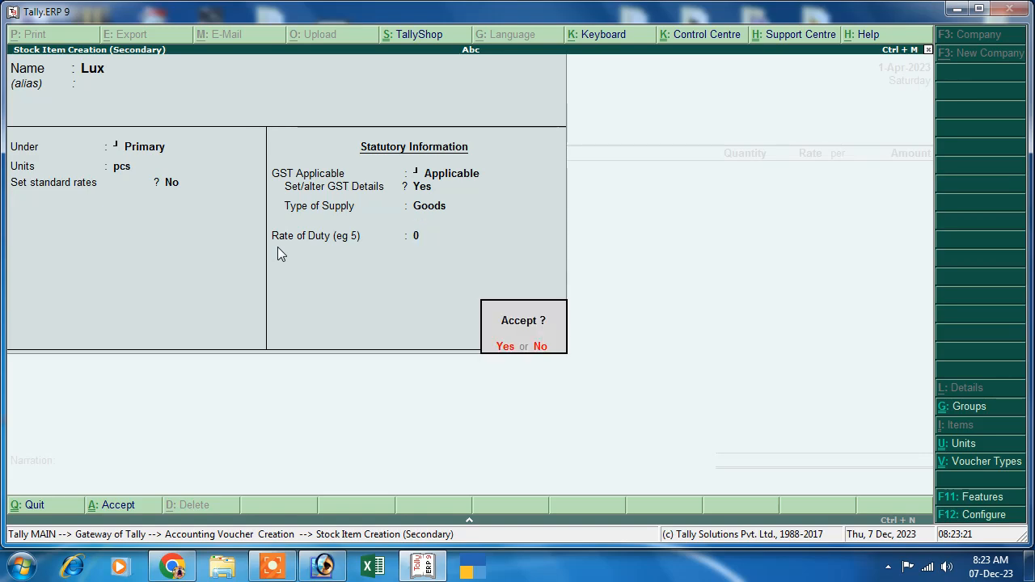
pyautogui.press('Return')
# - Enter 2,000 pcs of Lux on the purchase voucher at a rate of 5.00 per piece
pyautogui.press('Return')
pyautogui.write('2,000')
pyautogui.press('Return')
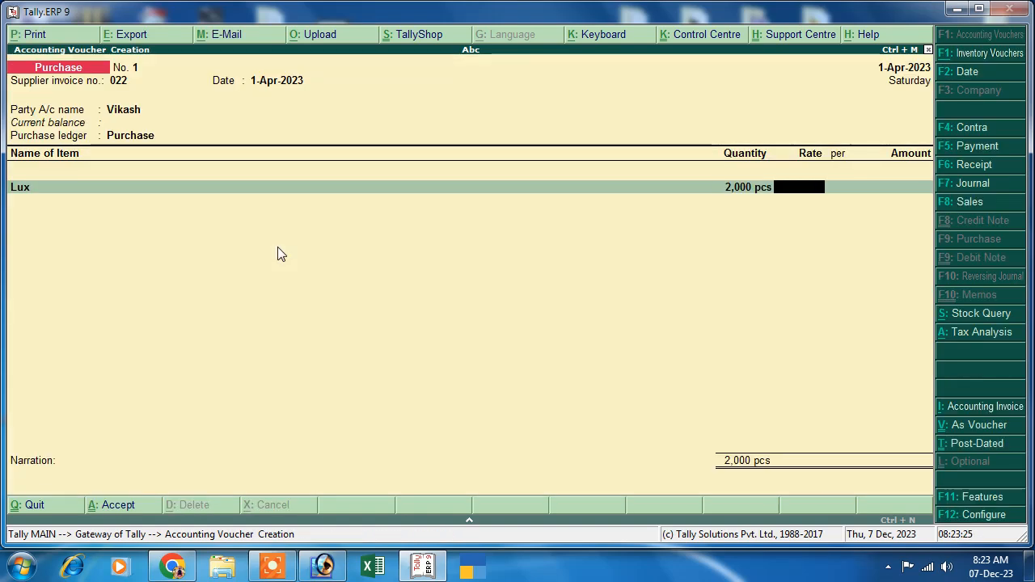
pyautogui.write('5')
pyautogui.press('Return')
pyautogui.press('Return')
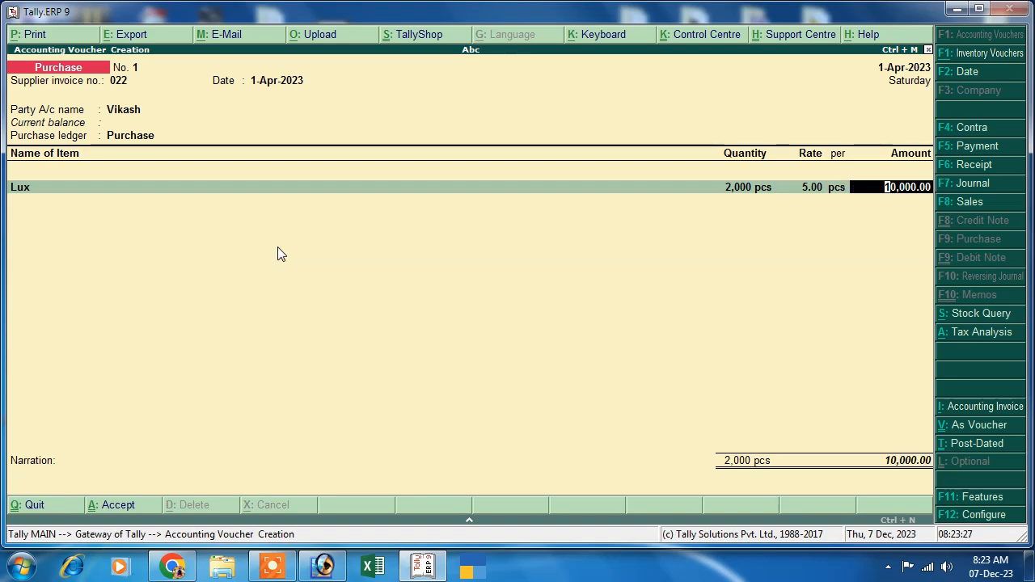
# - Add a stock item named Mouse under Primary with unit pcs, no standard rates and GST applicable
pyautogui.press('Return')
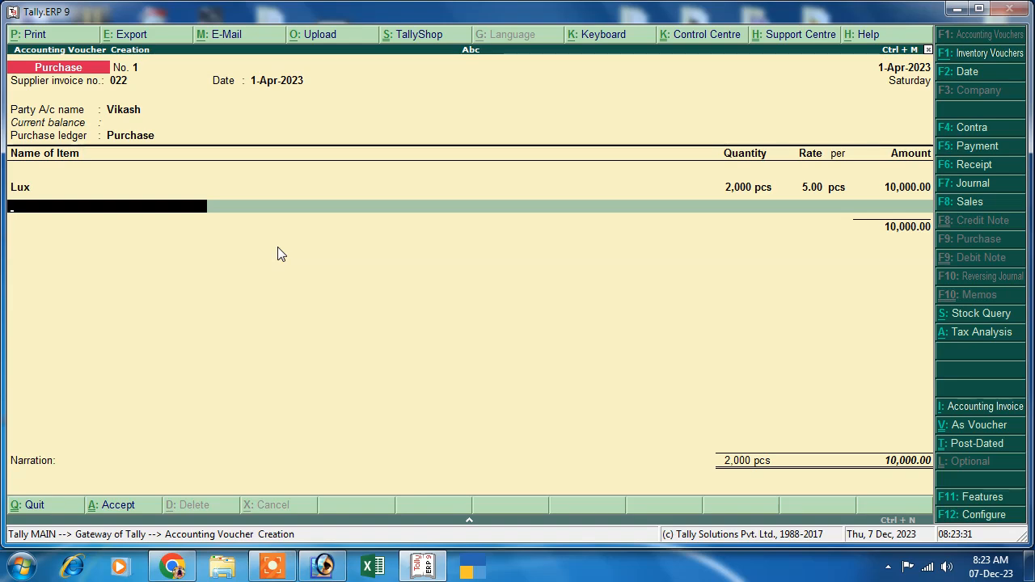
pyautogui.hotkey('alt', 'c')
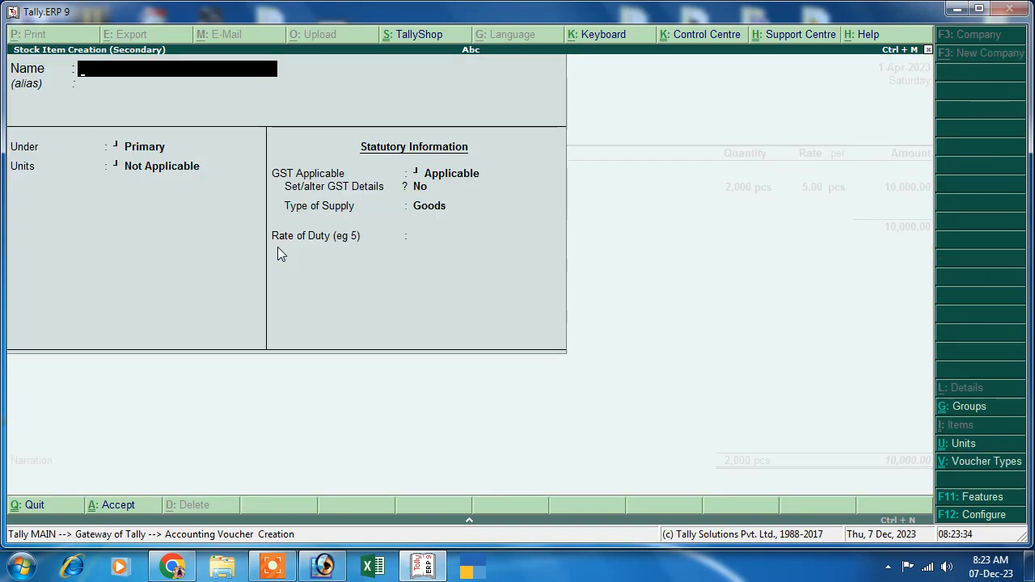
pyautogui.press('Return')
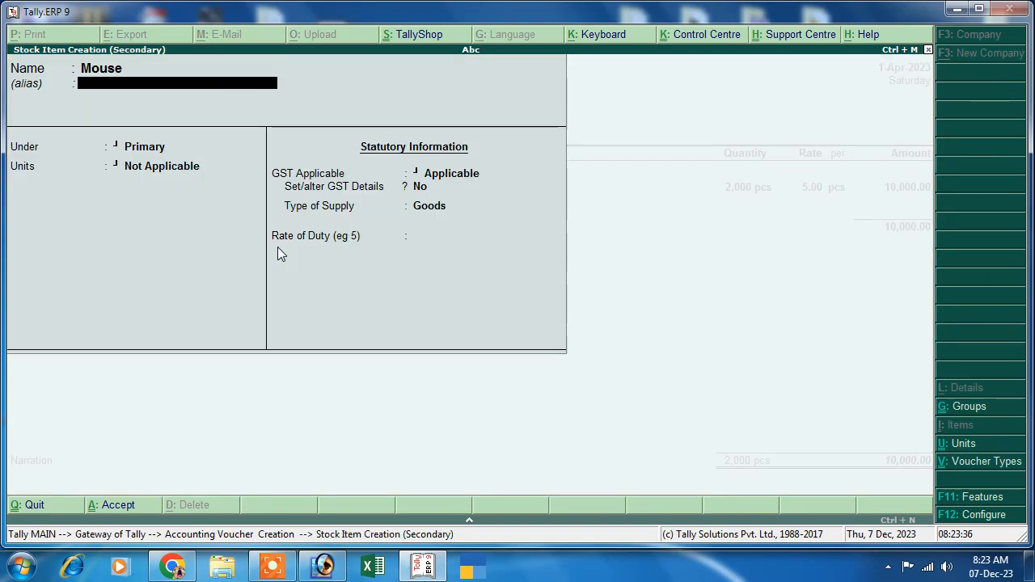
pyautogui.press('Return')
pyautogui.press('Return')
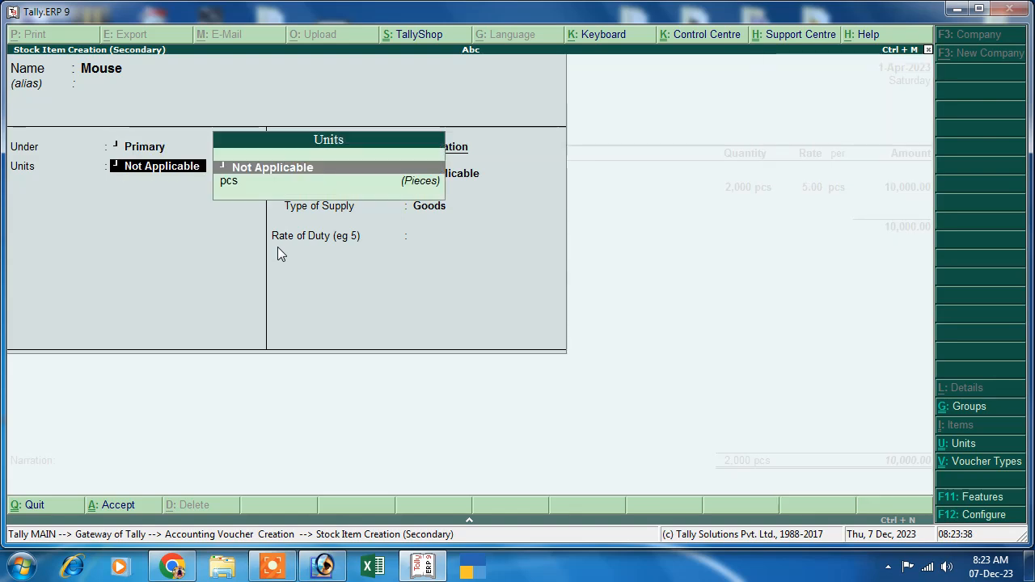
pyautogui.press('Down')
pyautogui.press('Return')
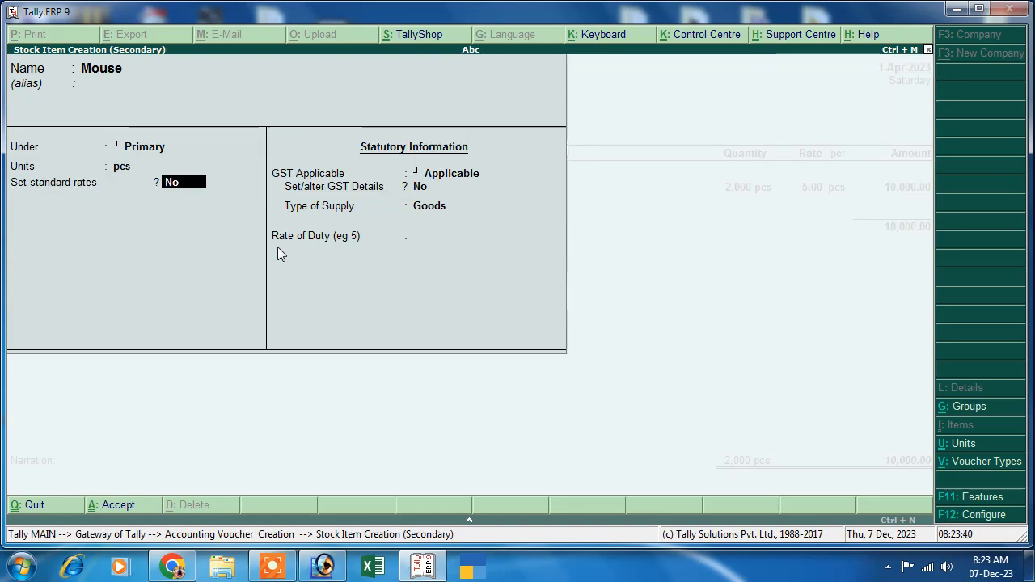
pyautogui.press('Return')
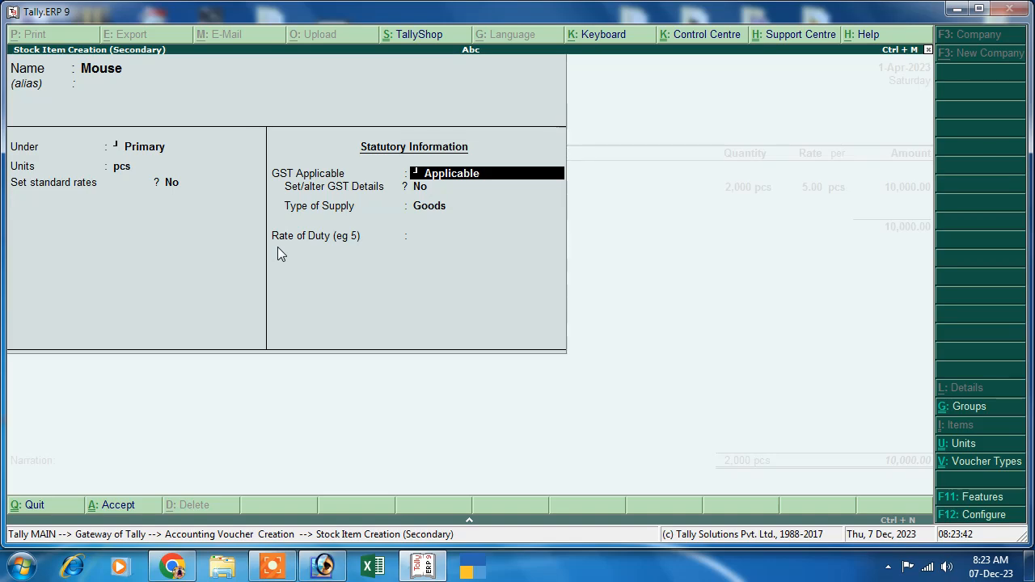
pyautogui.press('Return')
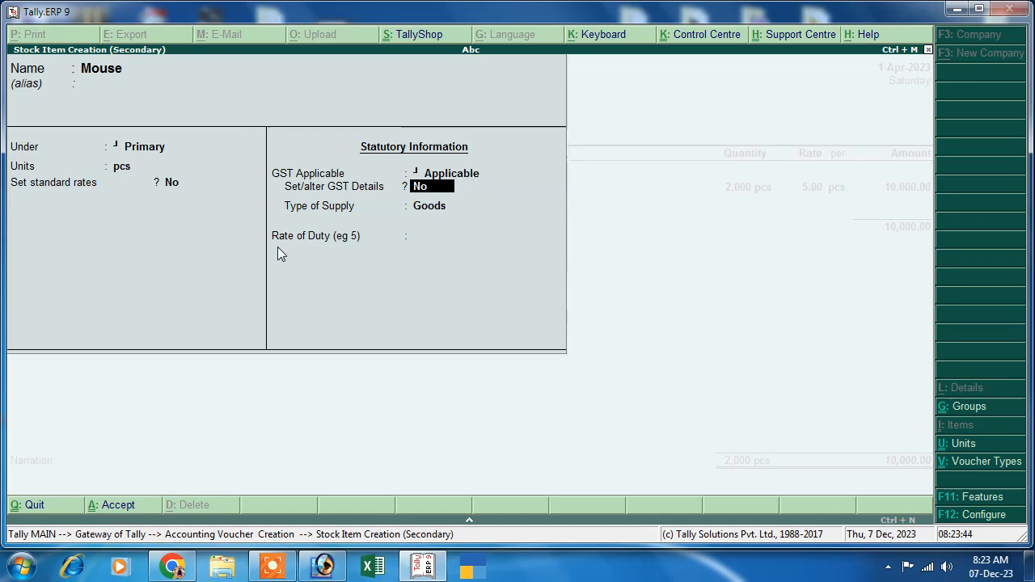
# - Enable GST details for Mouse with description Goods and HSN/SAC 85692, leaving non-GST goods at No
pyautogui.press('y')
pyautogui.press('Return')
pyautogui.write('Goods')
pyautogui.press('Return')
pyautogui.write('85692')
pyautogui.press('Return')
pyautogui.press('Return')
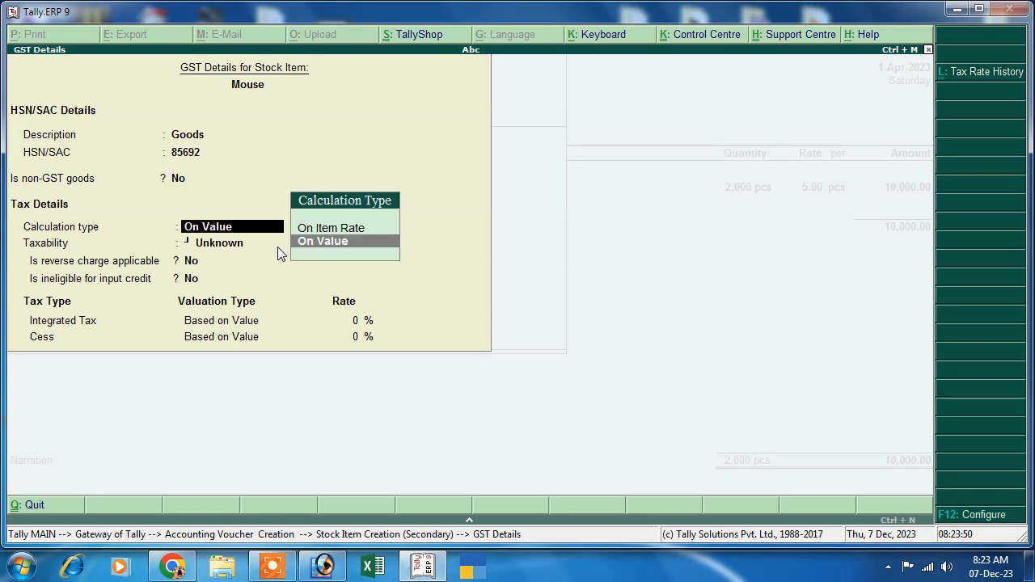
# - Set Mouse's calculation type to On Value and taxability to Taxable, with reverse charge and input-credit ineligibility at No
pyautogui.press('Return')
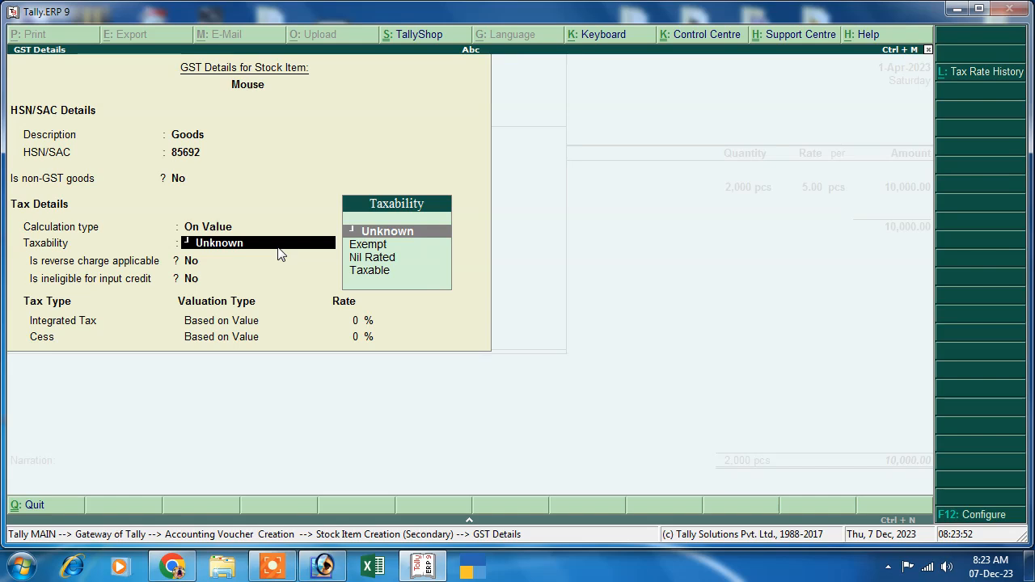
pyautogui.press('Down')
pyautogui.press('Down')
pyautogui.press('Down')
pyautogui.press('Return')
pyautogui.press('Return')
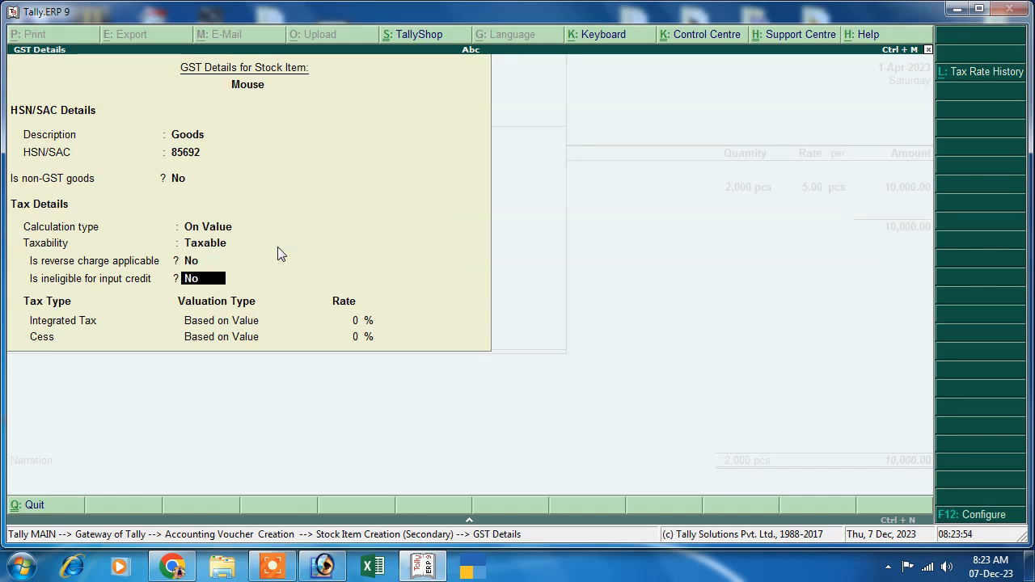
pyautogui.press('Return')
# - Set the integrated tax rate for Mouse to 12 % and save the item with Goods as its type of supply
pyautogui.write('12')
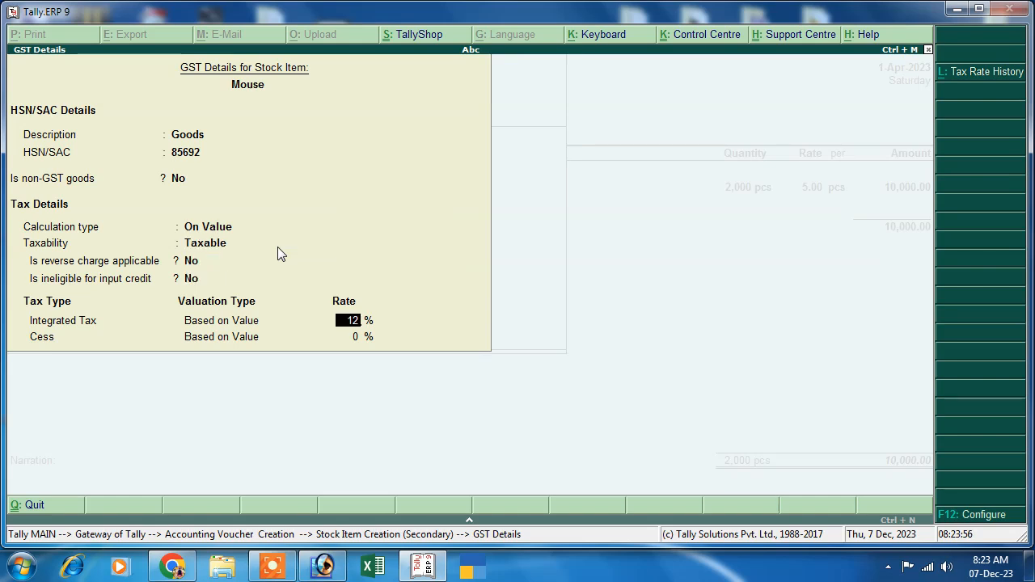
pyautogui.press('Return')
pyautogui.press('Return')
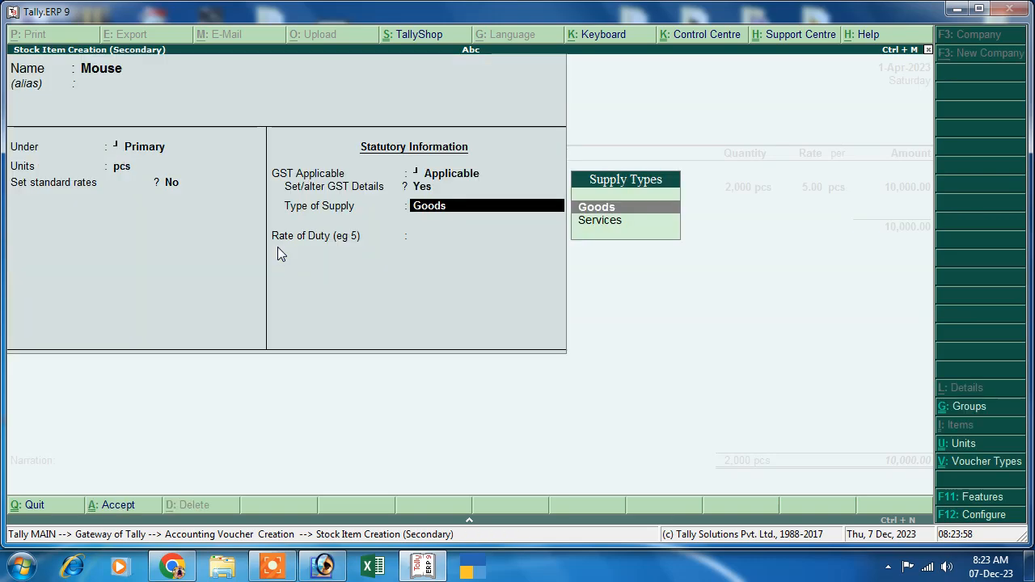
pyautogui.press('Return')
pyautogui.press('Return')
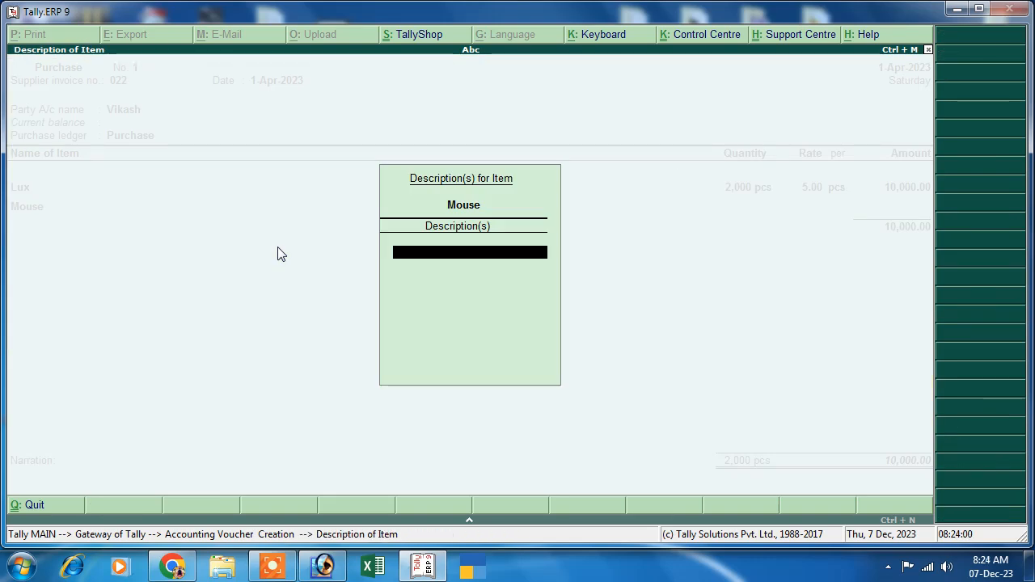
# - Enter 300 pcs of Mouse on the purchase voucher at a rate of 99.00 per piece, without an item description
pyautogui.press('Return')
pyautogui.write('300')
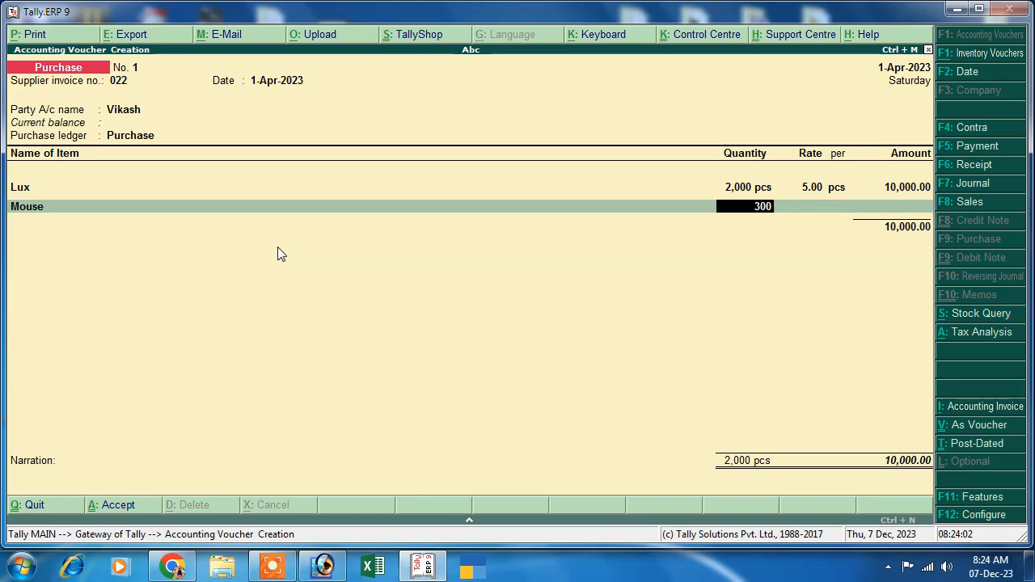
pyautogui.press('Return')
pyautogui.write('99')
pyautogui.press('Return')
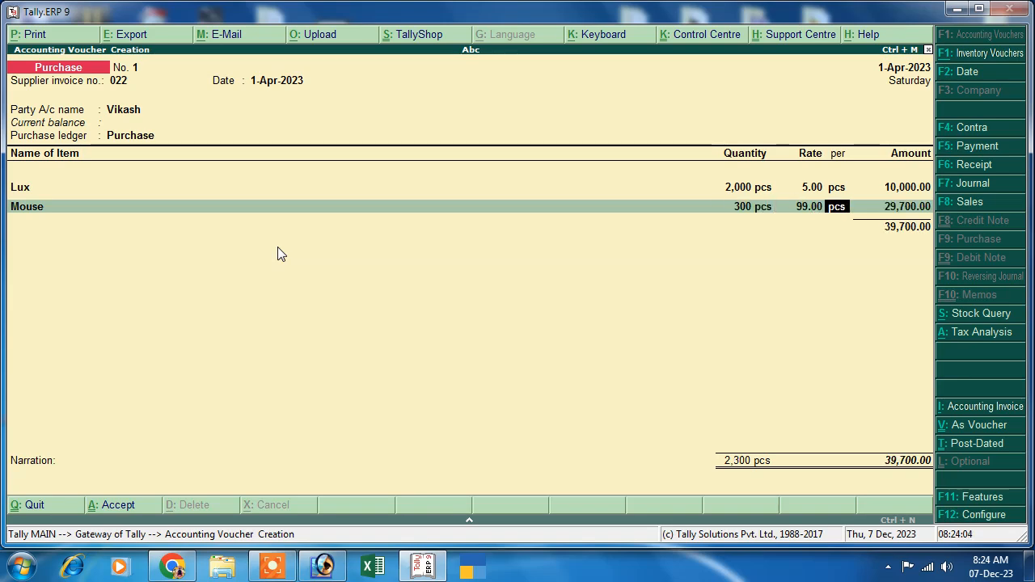
pyautogui.press('Return')
# - Start a new stock item named Ac under Primary with no alias
pyautogui.hotkey('alt', 'c')
pyautogui.write('Ac')
pyautogui.press('Return')
pyautogui.press('Return')
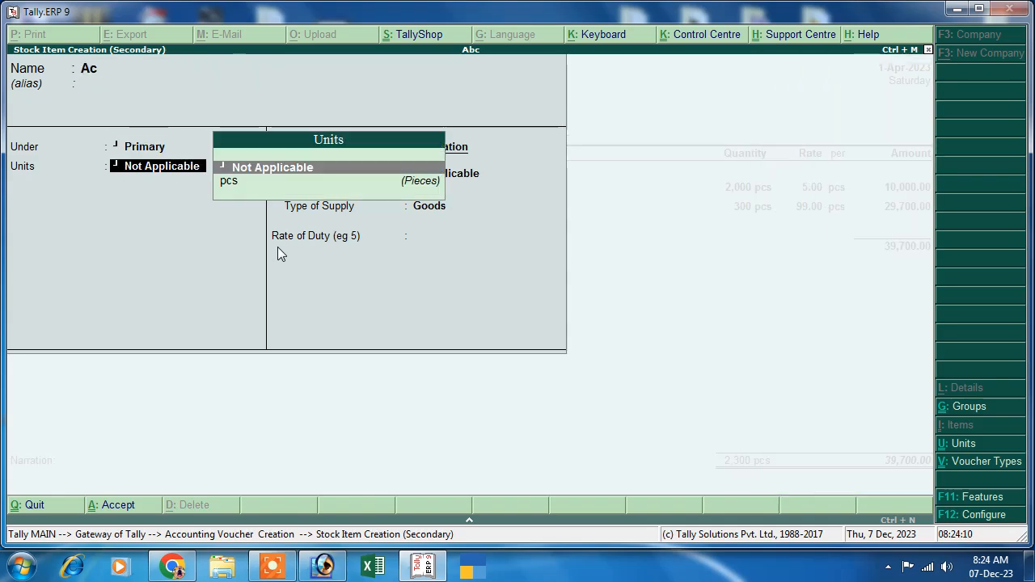
pyautogui.write('n')
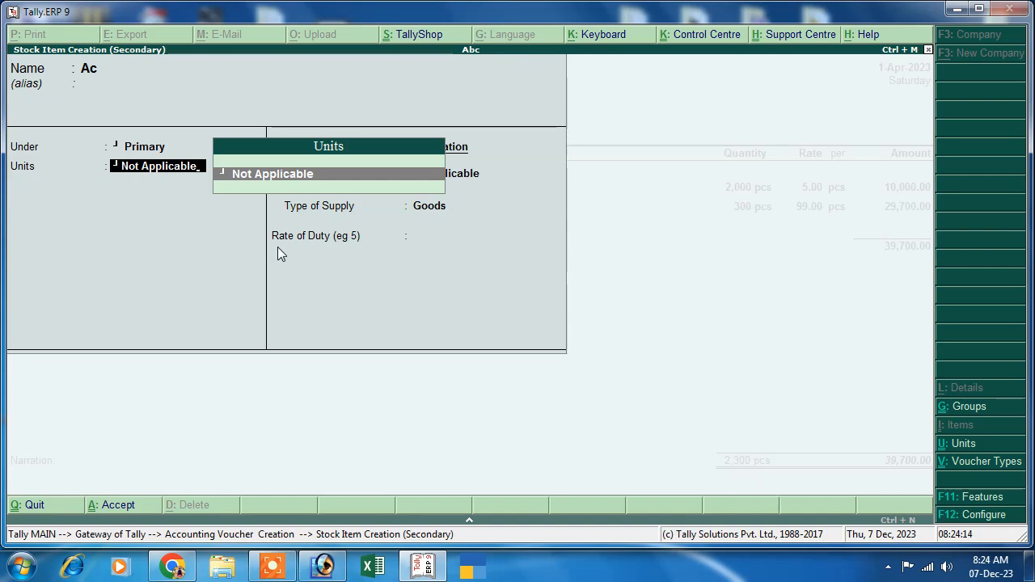
pyautogui.press('BackSpace')
pyautogui.press('BackSpace')
pyautogui.press('BackSpace')
pyautogui.press('BackSpace')
pyautogui.press('BackSpace')
pyautogui.press('BackSpace')
pyautogui.press('BackSpace')
pyautogui.press('BackSpace')
pyautogui.press('BackSpace')
pyautogui.press('BackSpace')
pyautogui.press('BackSpace')
pyautogui.press('BackSpace')
pyautogui.press('BackSpace')
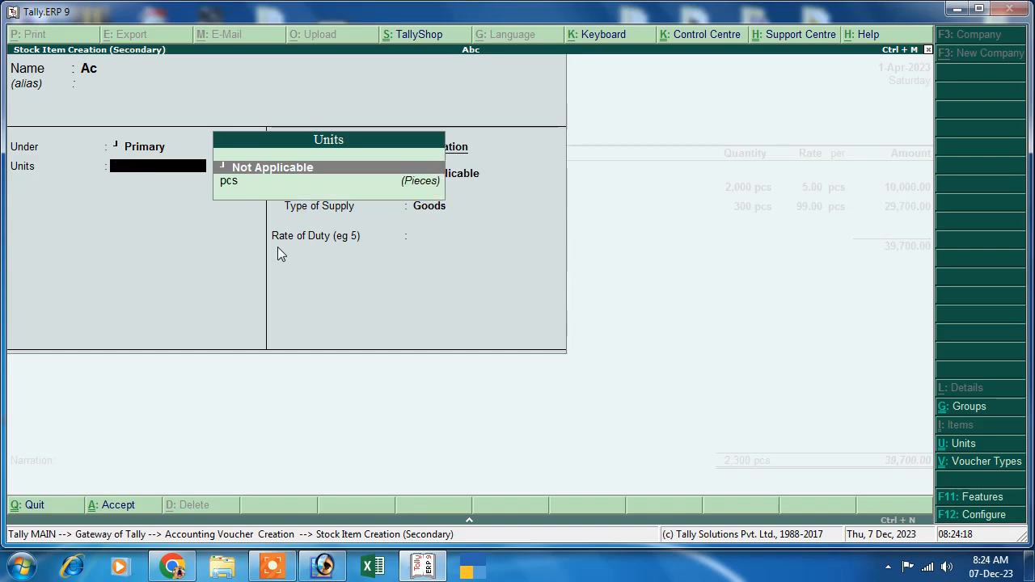
# - Set the unit of Ac to pcs, leaving standard rates at No and GST as Applicable
pyautogui.press('Down')
pyautogui.press('Return')
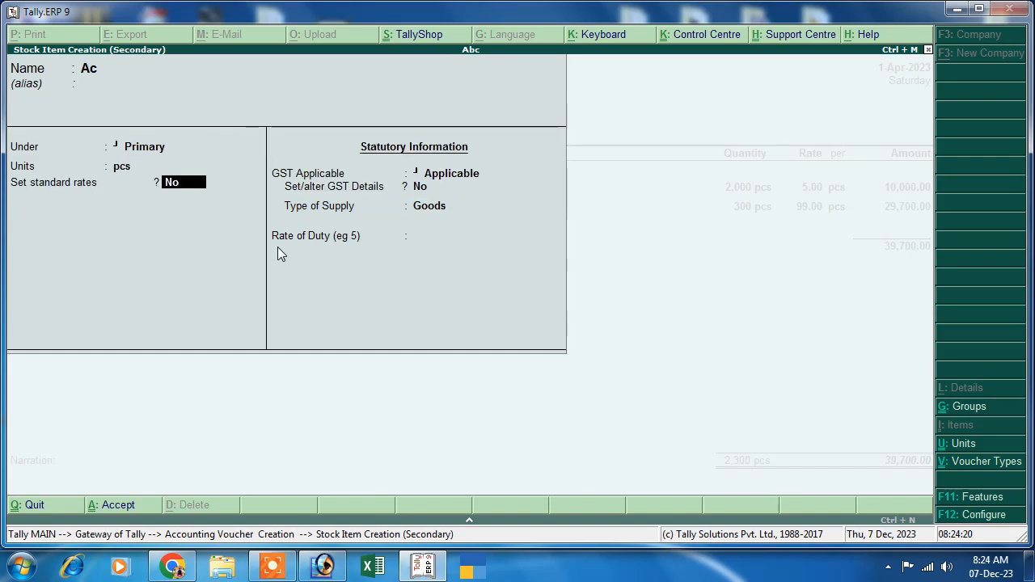
pyautogui.press('Return')
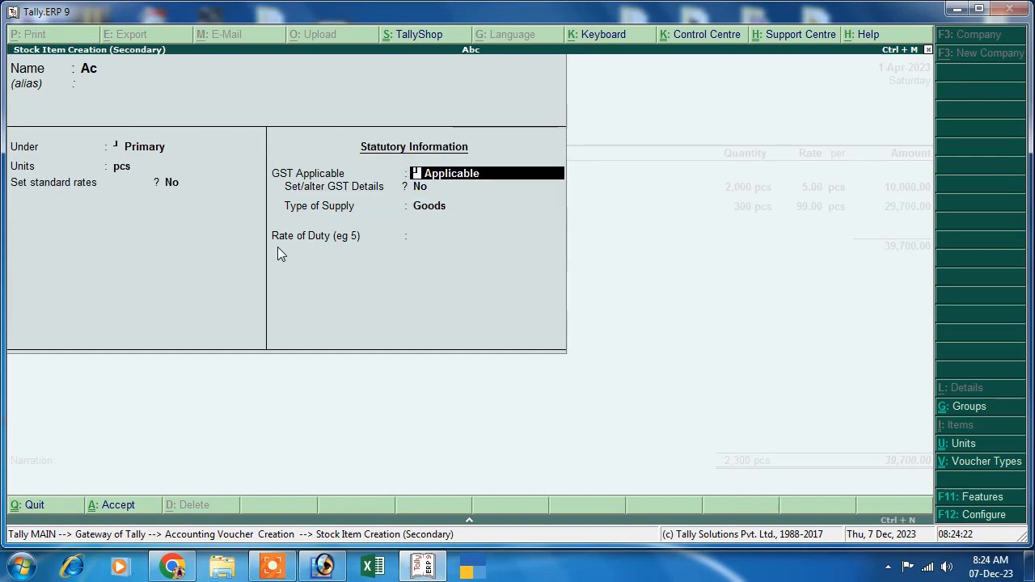
pyautogui.press('Return')
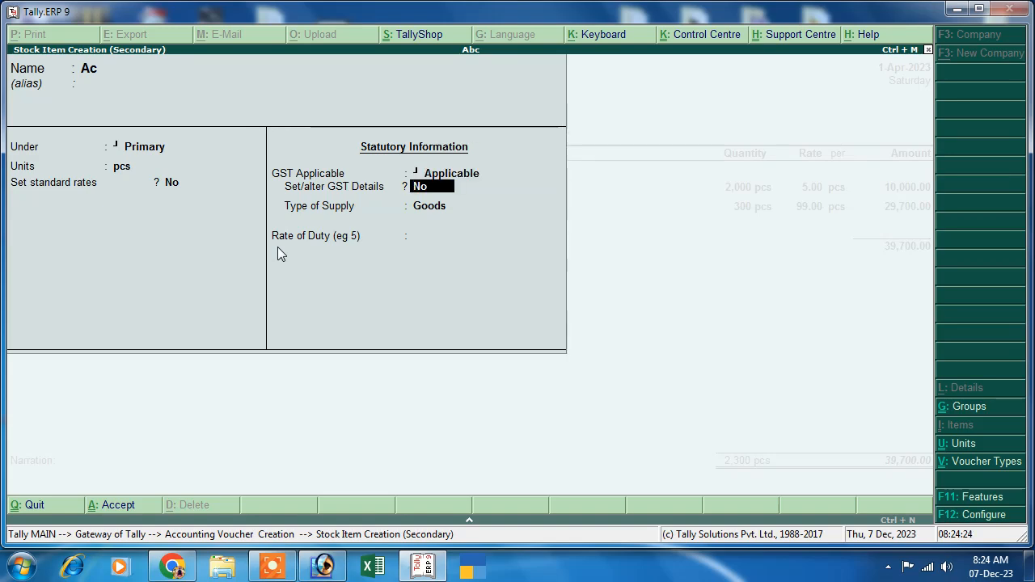
# - Enable GST details for Ac with description Goods and HSN/SAC 8547, leaving non-GST goods at No
pyautogui.write('y')
pyautogui.press('Return')
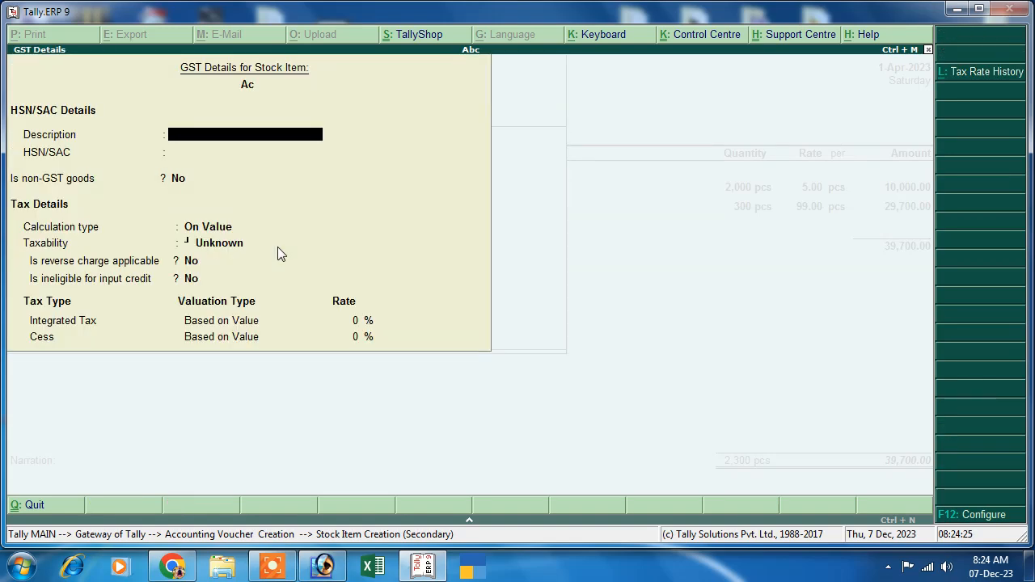
pyautogui.write('Goods')
pyautogui.press('Return')
pyautogui.write('8547')
pyautogui.press('Return')
pyautogui.press('Return')
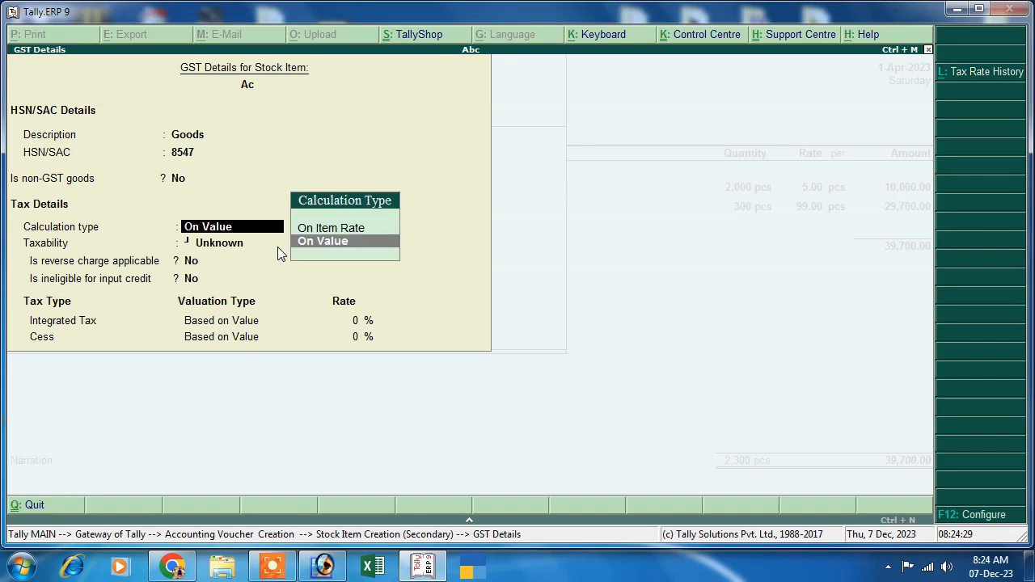
# - Set Ac's calculation type to On Value and taxability to Taxable, with reverse charge and input-credit ineligibility at No
pyautogui.press('Return')
pyautogui.press('Down')
pyautogui.press('Down')
pyautogui.press('Down')
pyautogui.press('Return')
pyautogui.press('Return')
pyautogui.press('Return')
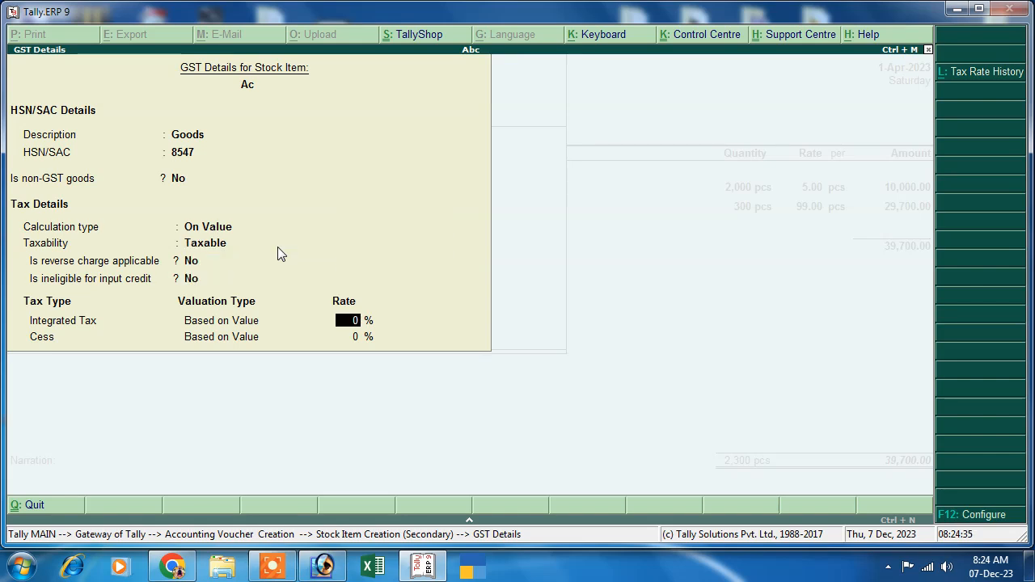
# - Set the integrated tax rate for Ac to 28 % and save the item with Goods as its type of supply
pyautogui.write('28')
pyautogui.press('Return')
pyautogui.press('Return')
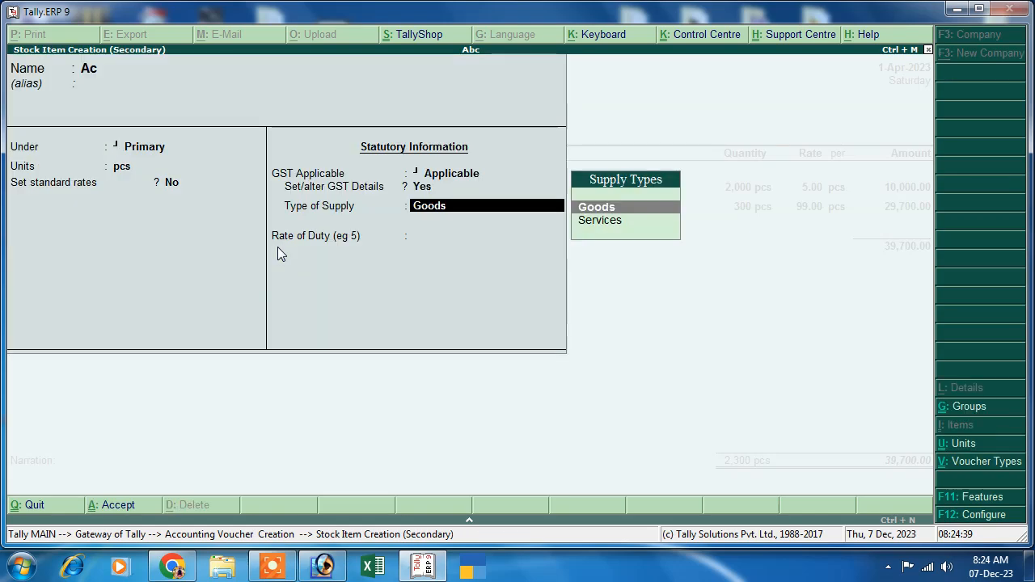
pyautogui.press('Return')
pyautogui.press('Return')
pyautogui.press('Return')
# - Enter 2 pcs of Ac on the purchase voucher at a rate of 30,000.00 per piece, without an item description
pyautogui.press('Return')
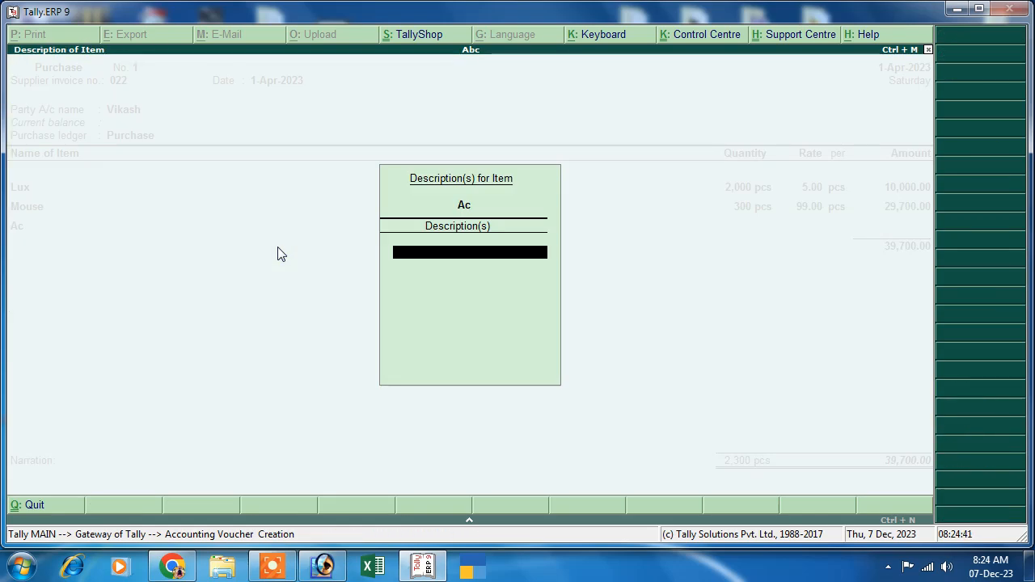
pyautogui.write('20')
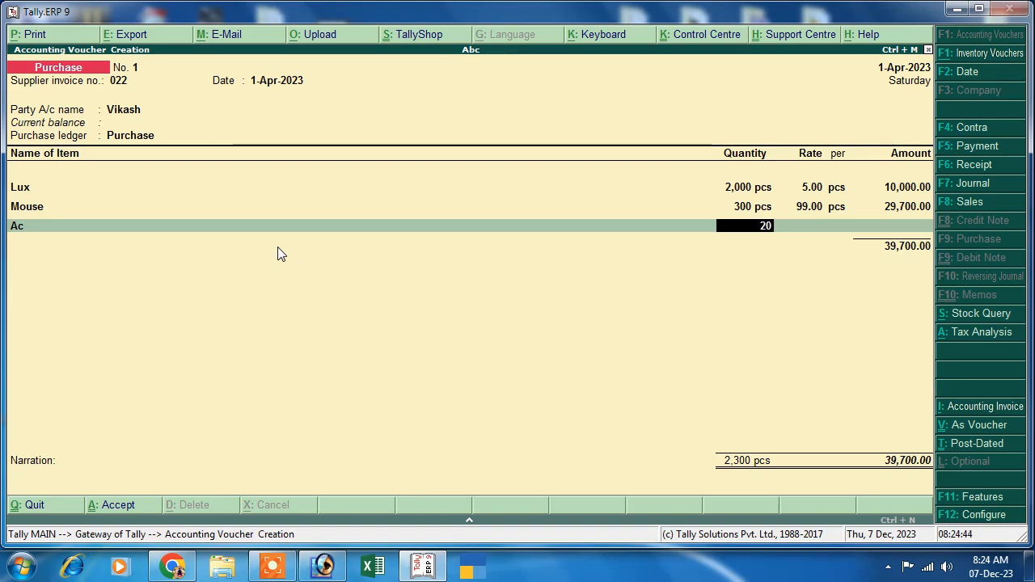
pyautogui.press('BackSpace')
pyautogui.press('Return')
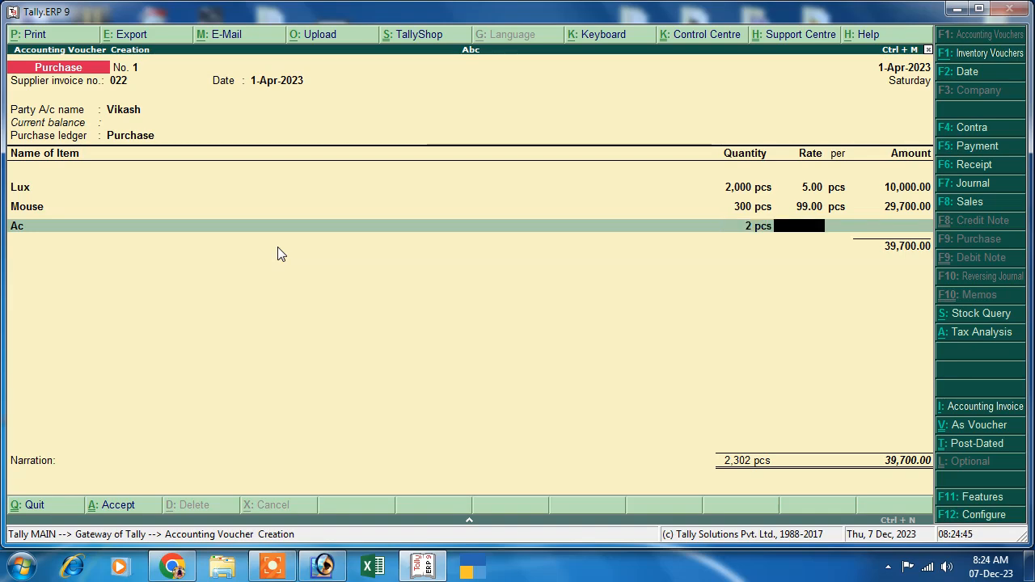
pyautogui.write('30,000')
pyautogui.press('Return')
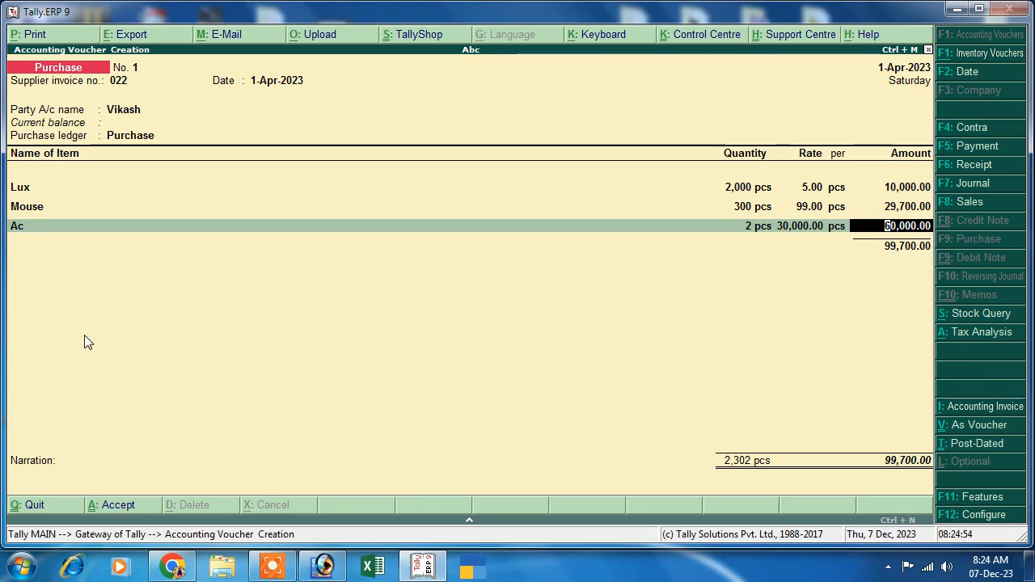
pyautogui.press('Return')
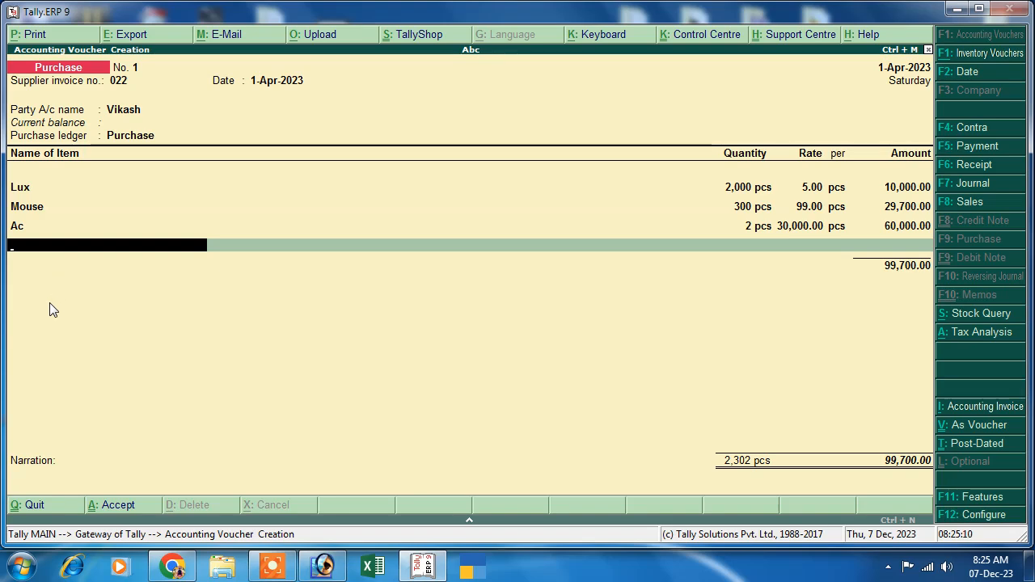
# - End the voucher's item list and start a new ledger named Igst 5% under the Duties & Taxes group
pyautogui.press('Return')
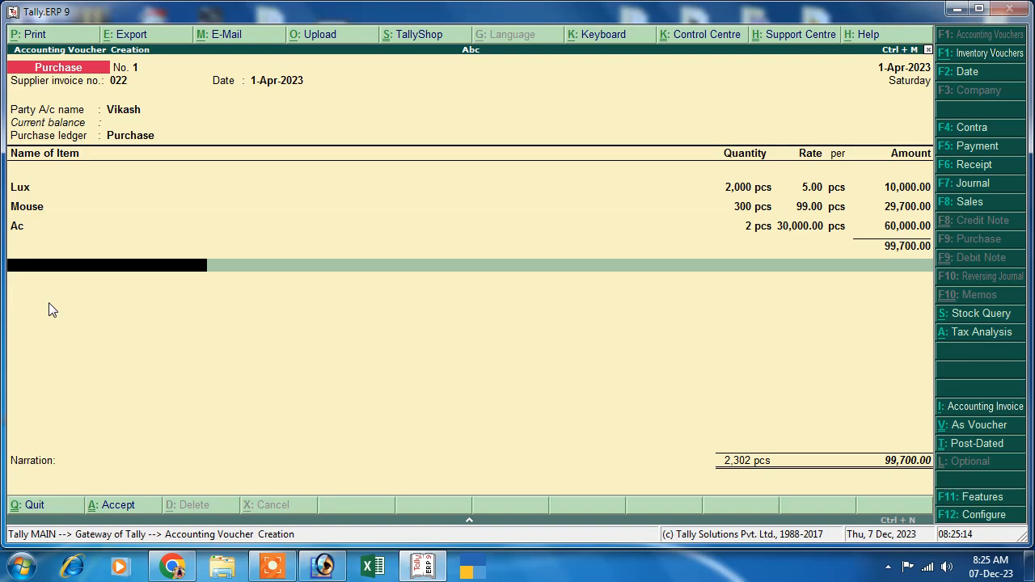
pyautogui.hotkey('alt', 'c')
pyautogui.write('lgst')
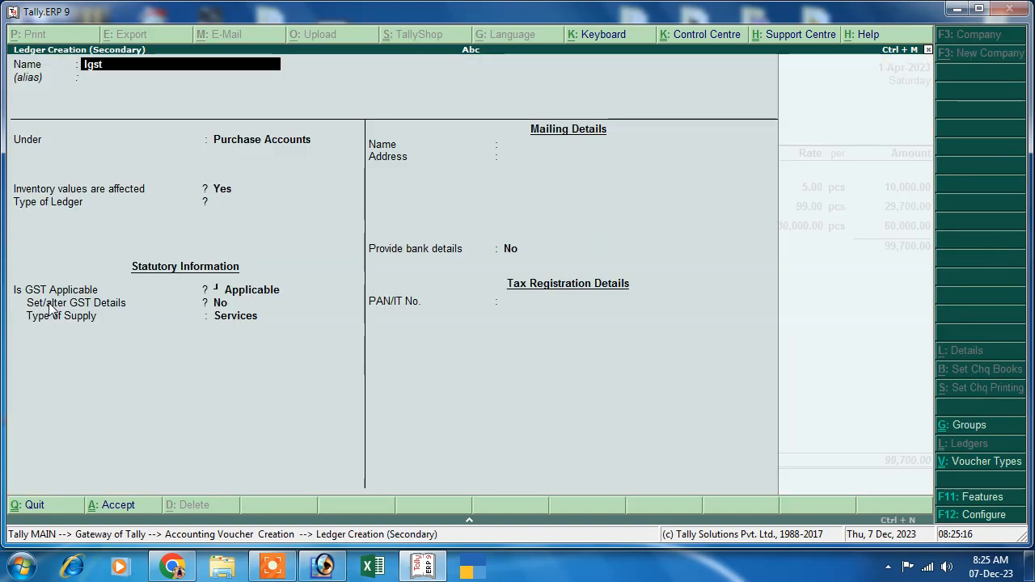
pyautogui.write(' 5%')
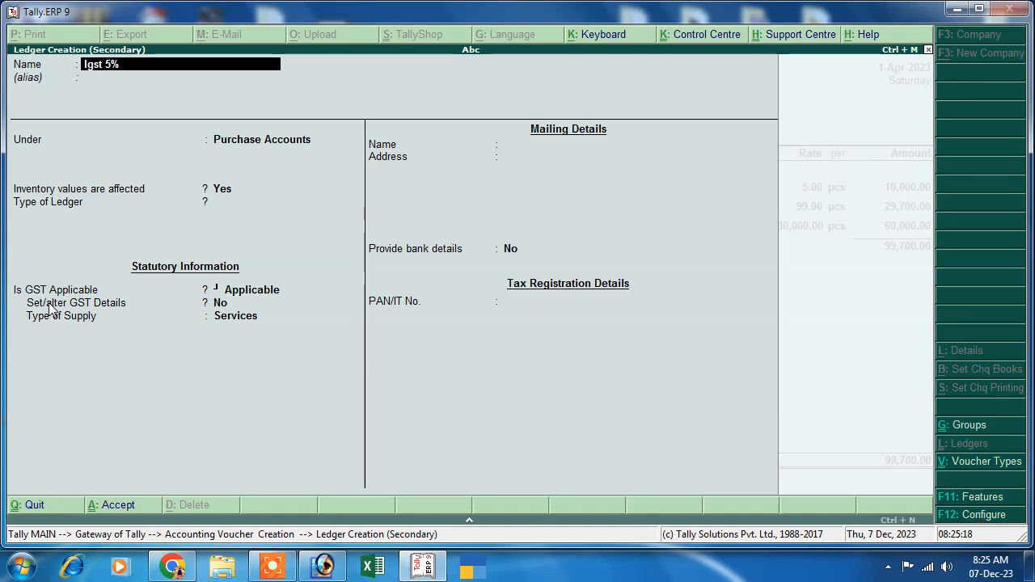
pyautogui.press('Return')
pyautogui.press('Return')
pyautogui.write('D')
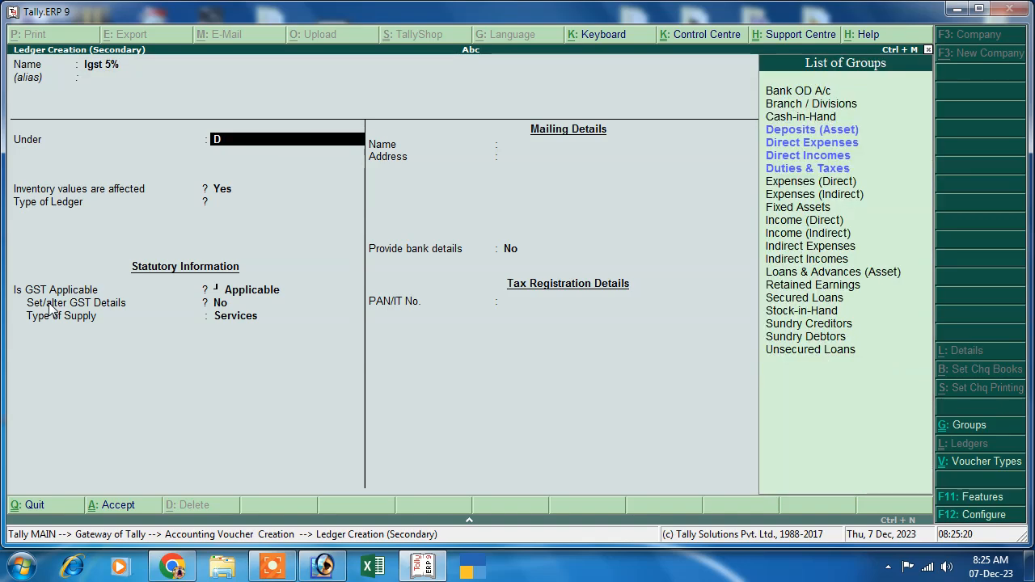
pyautogui.press('Down')
pyautogui.press('Down')
pyautogui.press('Down')
pyautogui.press('Return')
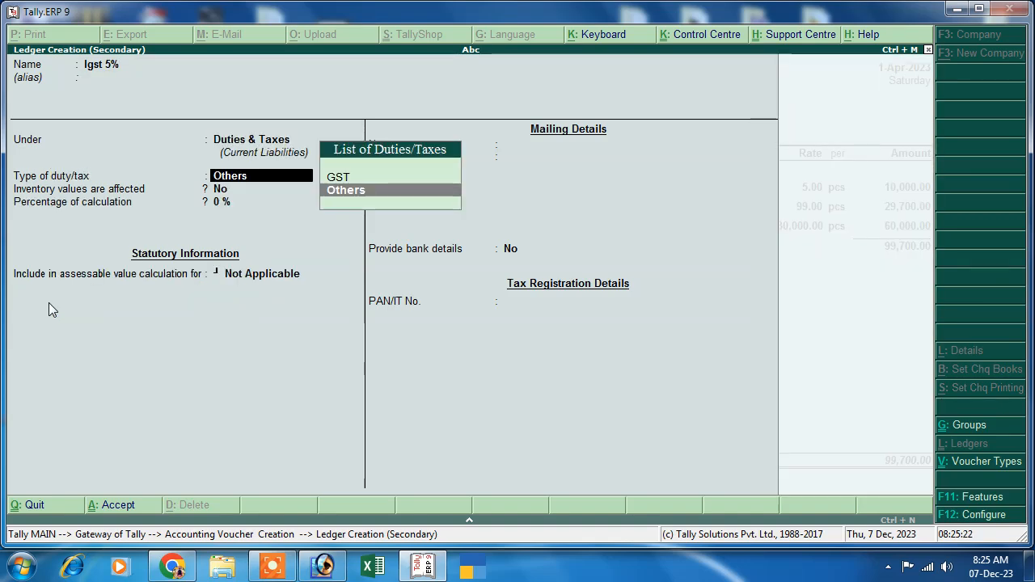
# - Set the Igst 5% ledger's duty type to GST, its tax type to Integrated Tax and its percentage of calculation to 5 %
pyautogui.press('Up')
pyautogui.press('Return')
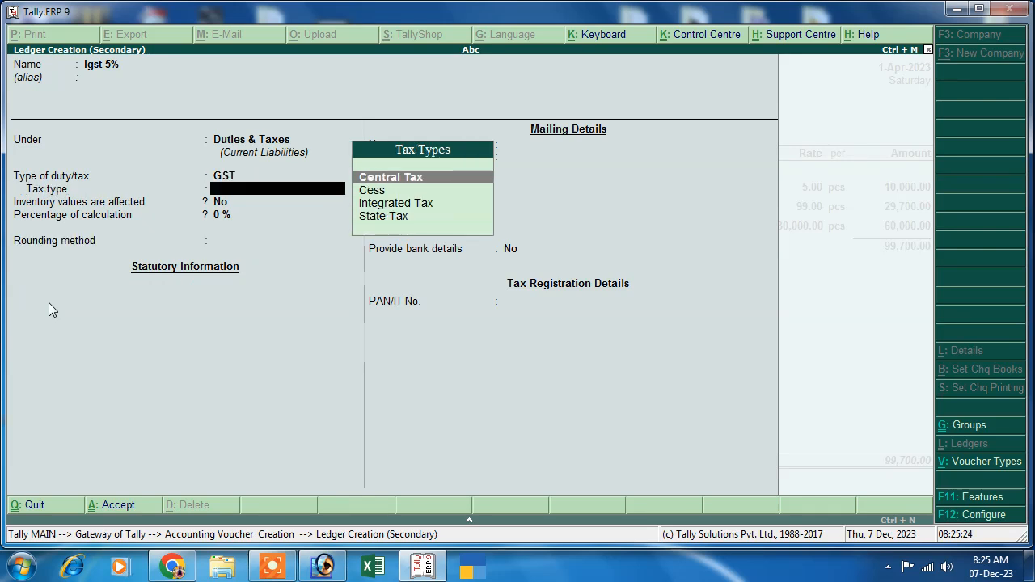
pyautogui.press('Down')
pyautogui.press('Down')
pyautogui.press('Return')
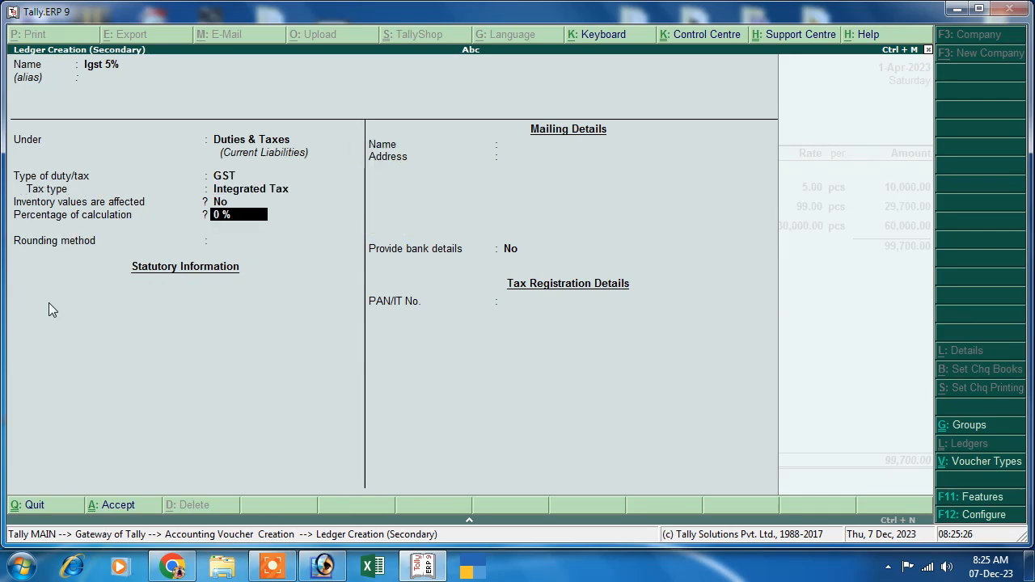
pyautogui.write('5')
pyautogui.press('Return')
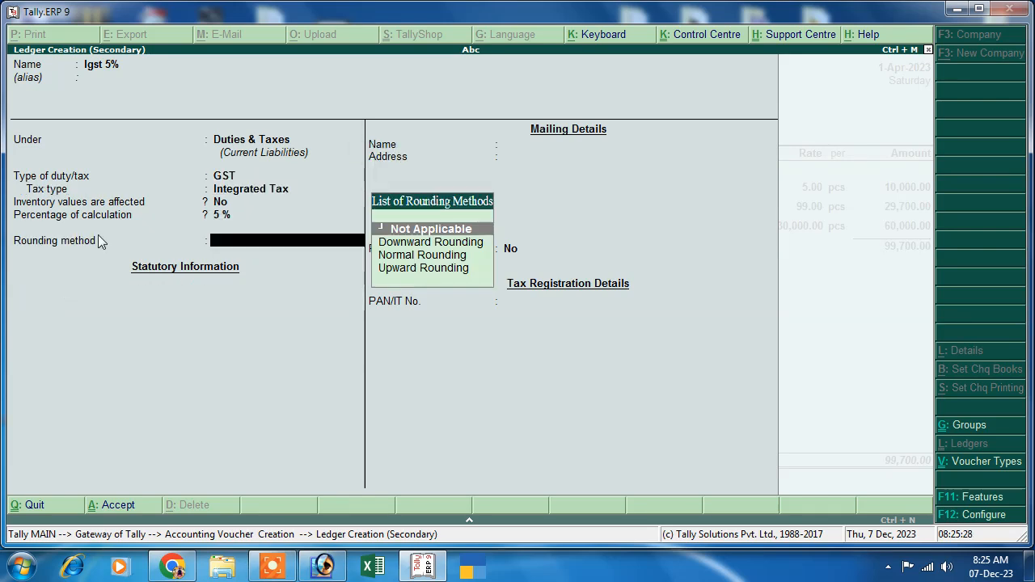
# - Save the Igst 5% ledger with rounding method Not Applicable and add its tax line to the purchase voucher without a description
pyautogui.press('Return')
pyautogui.press('Return')
pyautogui.press('Return')
pyautogui.press('Return')
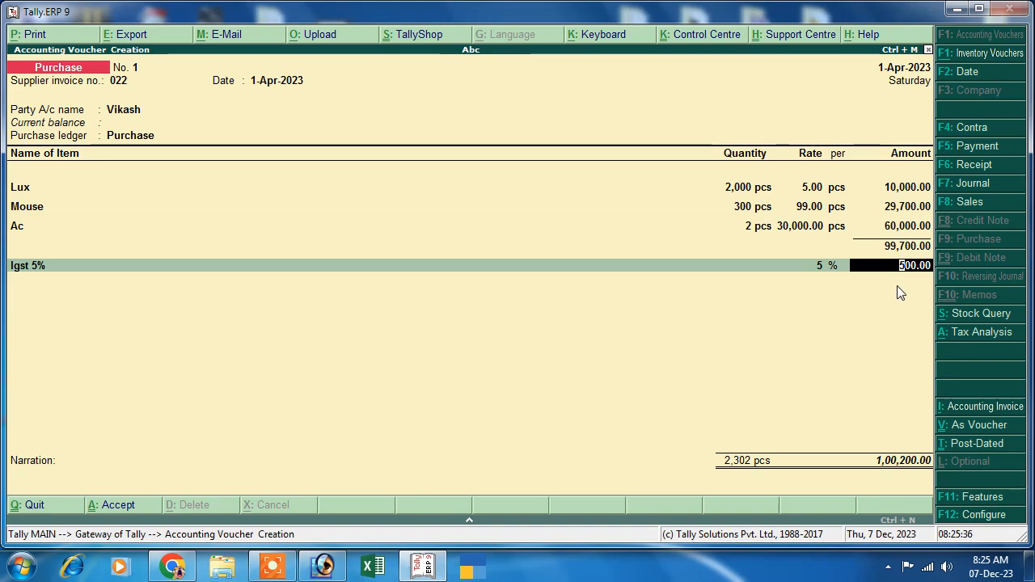
pyautogui.press('Return')
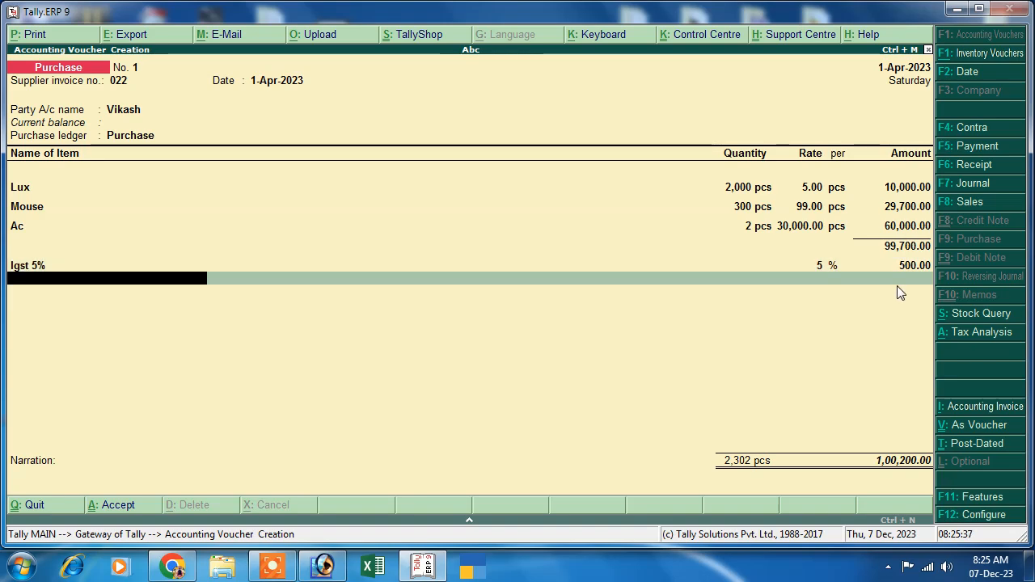
pyautogui.hotkey('alt', 'c')
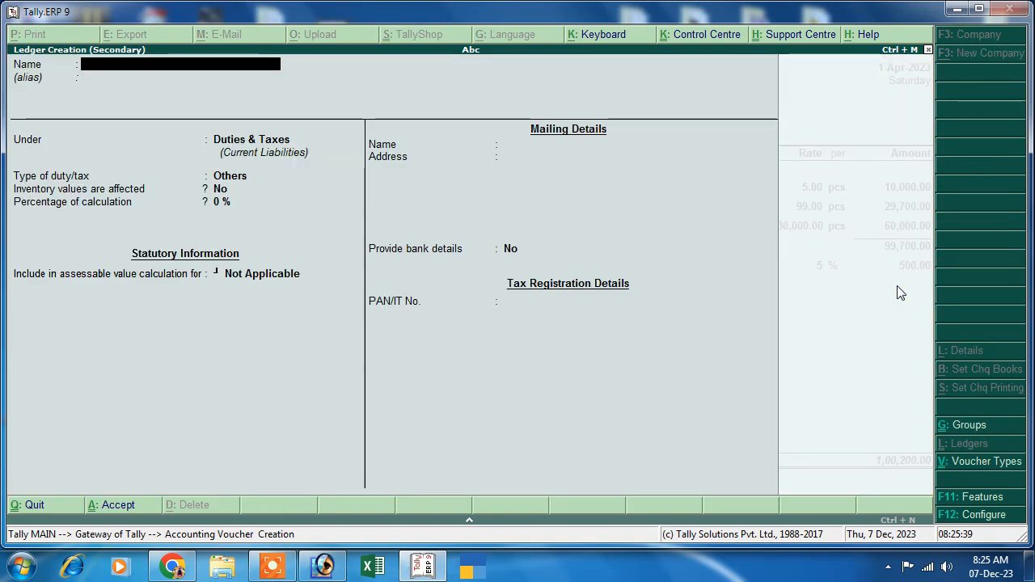
pyautogui.write('Igst @12%')
pyautogui.press('Return')
pyautogui.press('Return')
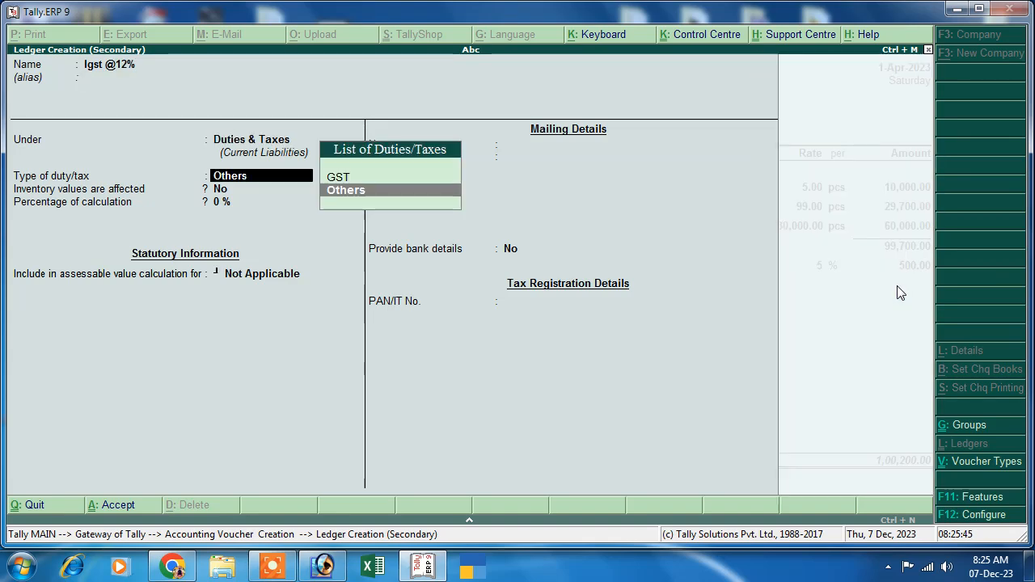
pyautogui.press('Up')
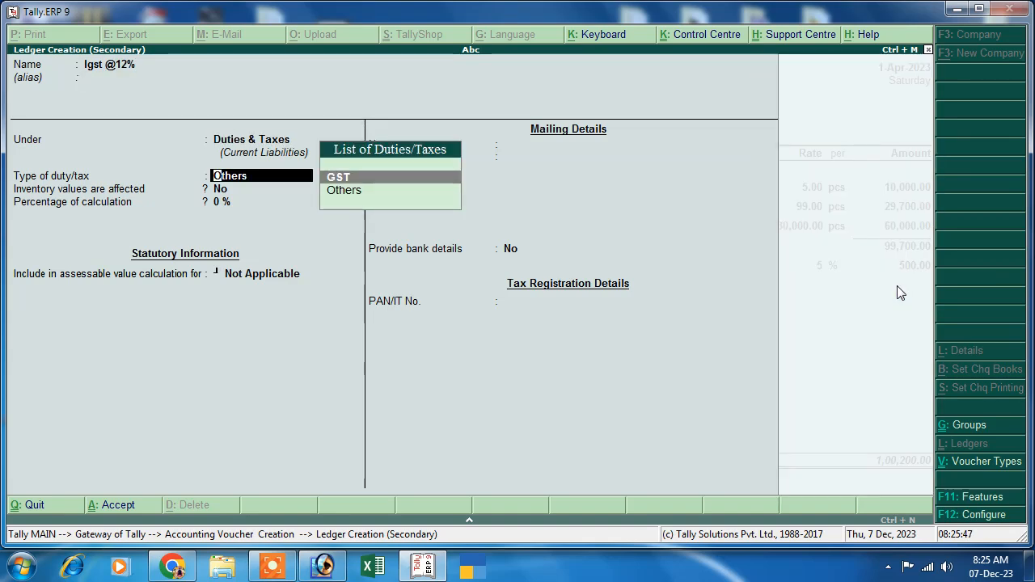
pyautogui.press('Return')
pyautogui.press('Down')
pyautogui.press('Down')
pyautogui.press('Return')
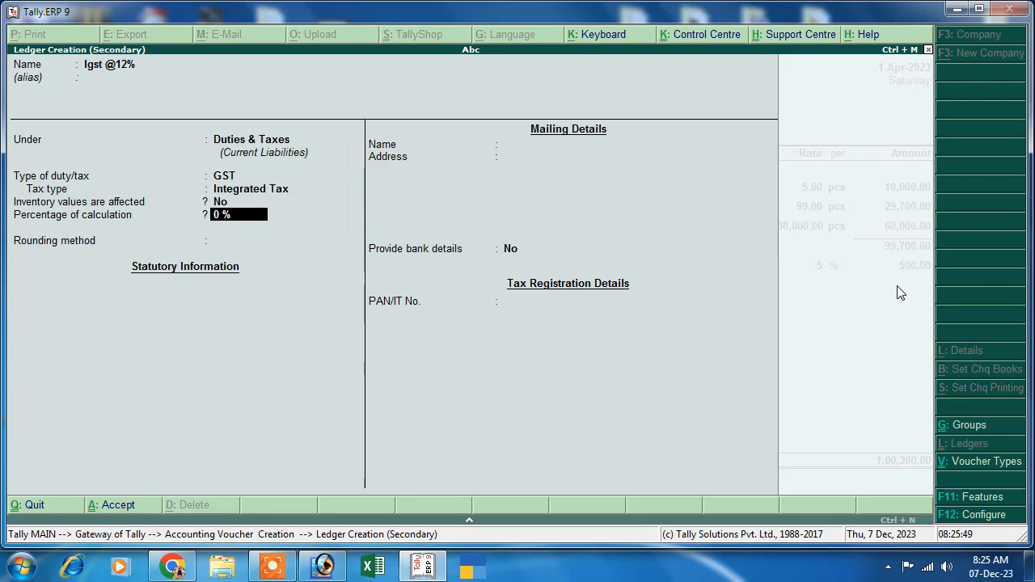
pyautogui.write('12')
pyautogui.press('Return')
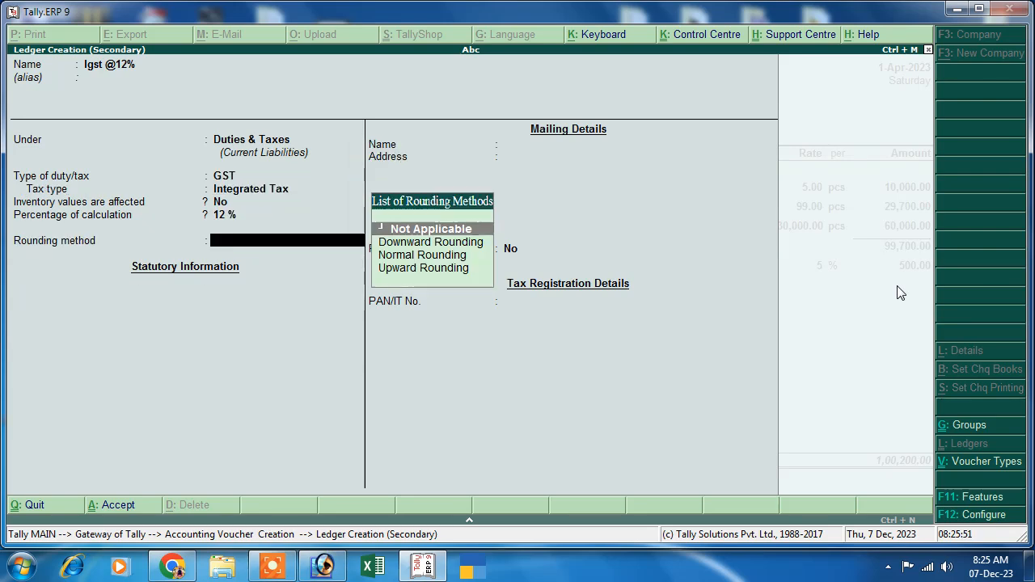
pyautogui.press('Return')
pyautogui.hotkey('ctrl', 'a')
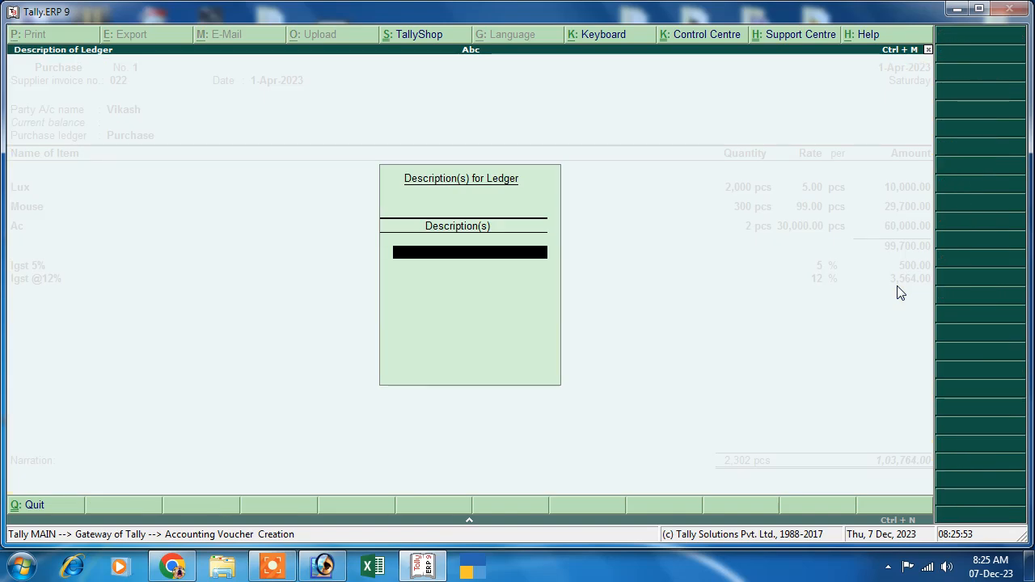
pyautogui.press('Return')
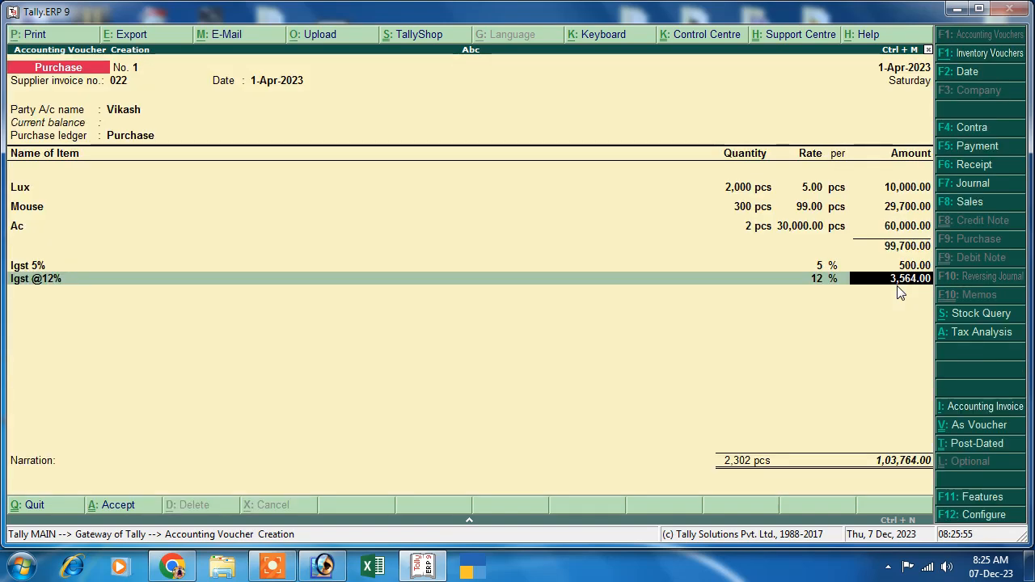
pyautogui.press('Return')
pyautogui.hotkey('alt', 'c')
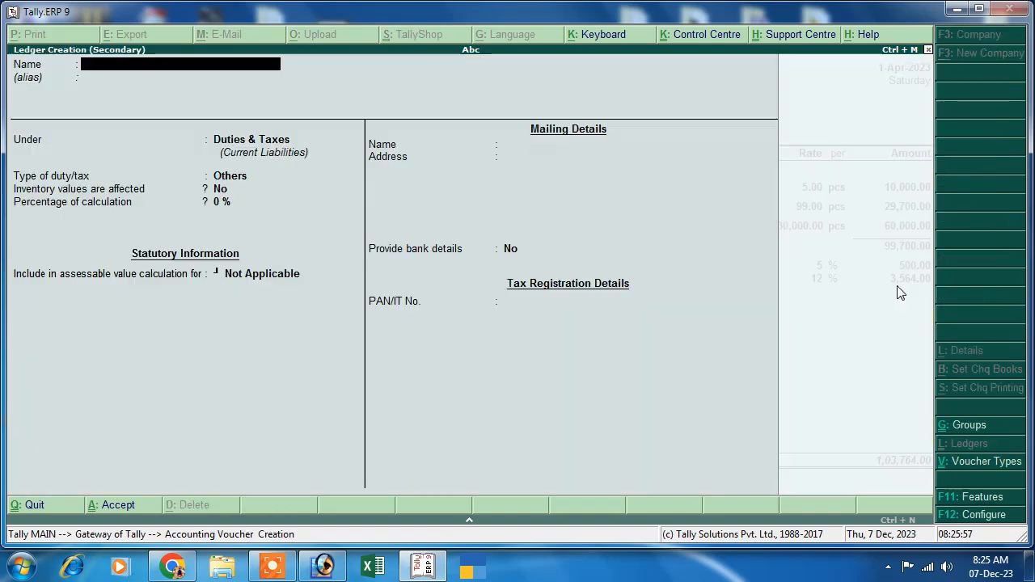
pyautogui.write('Igst')
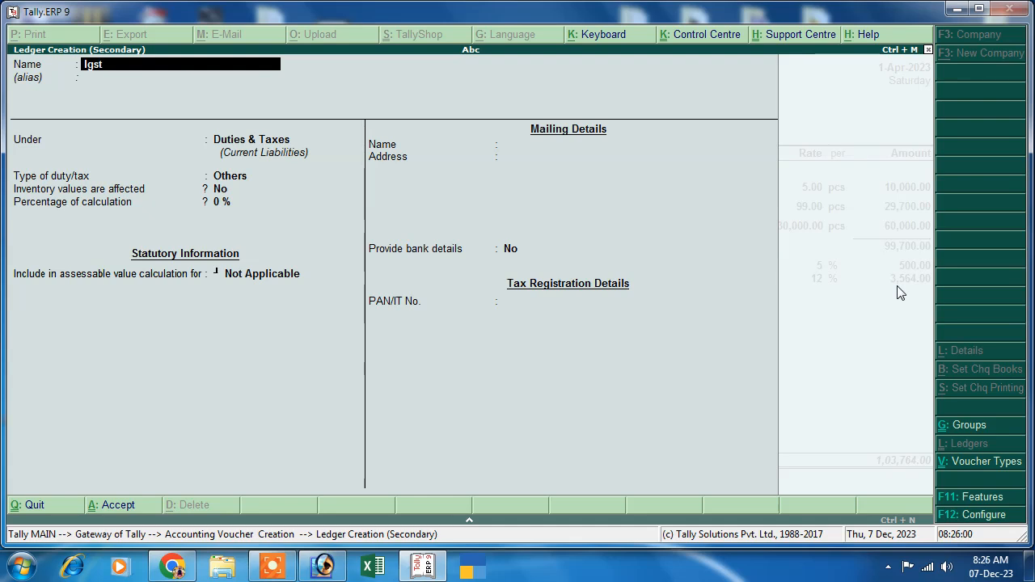
pyautogui.write(' @28%')
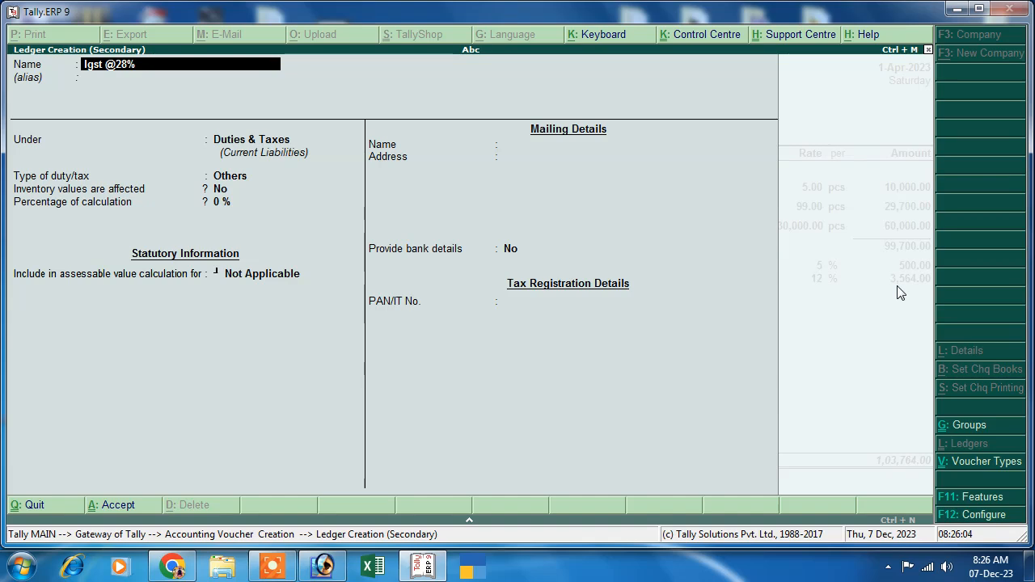
pyautogui.press('Return')
pyautogui.press('Return')
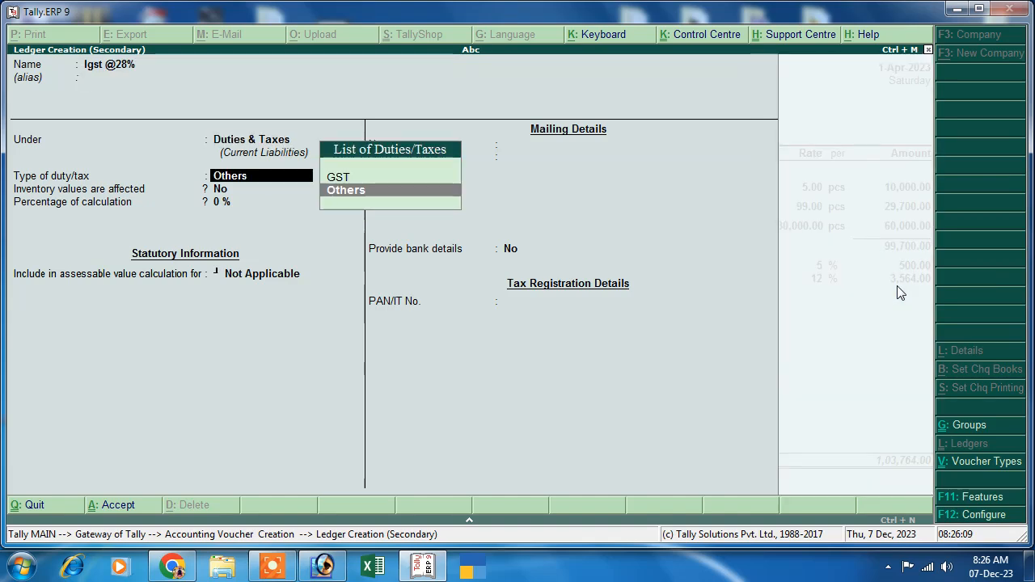
pyautogui.press('Up')
pyautogui.press('Return')
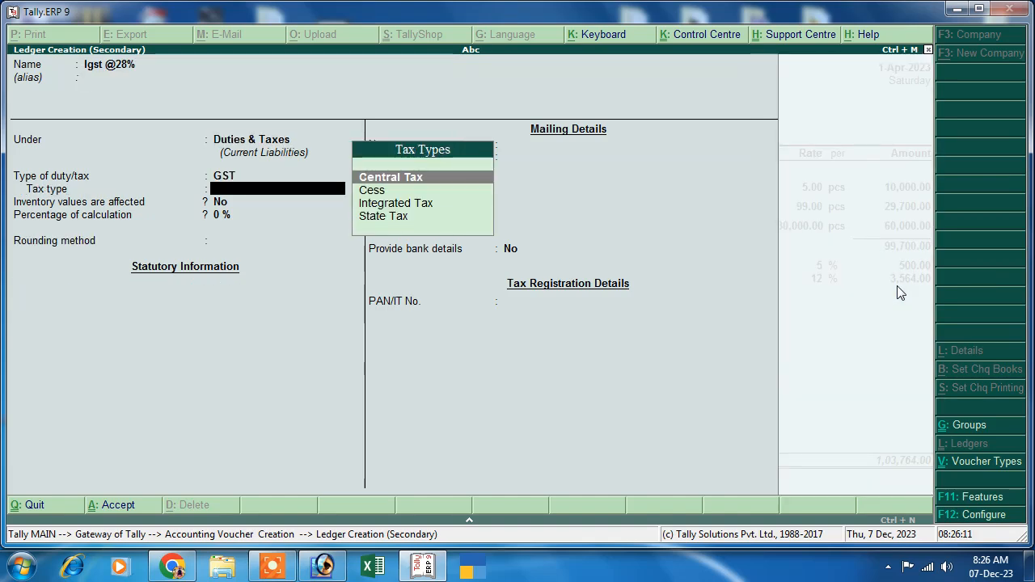
pyautogui.press('Down')
pyautogui.press('Down')
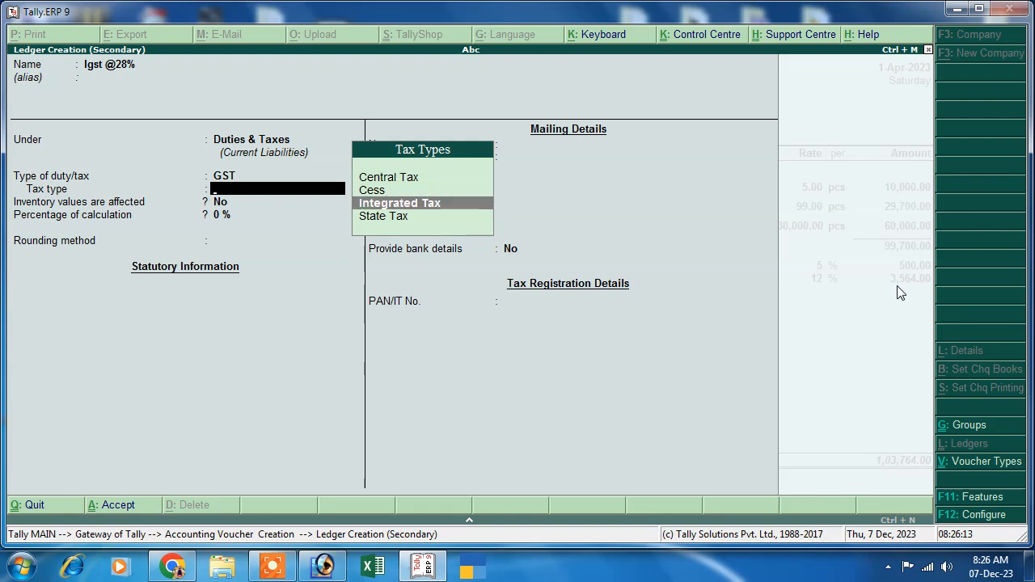
pyautogui.press('Return')
pyautogui.write('28')
pyautogui.press('Return')
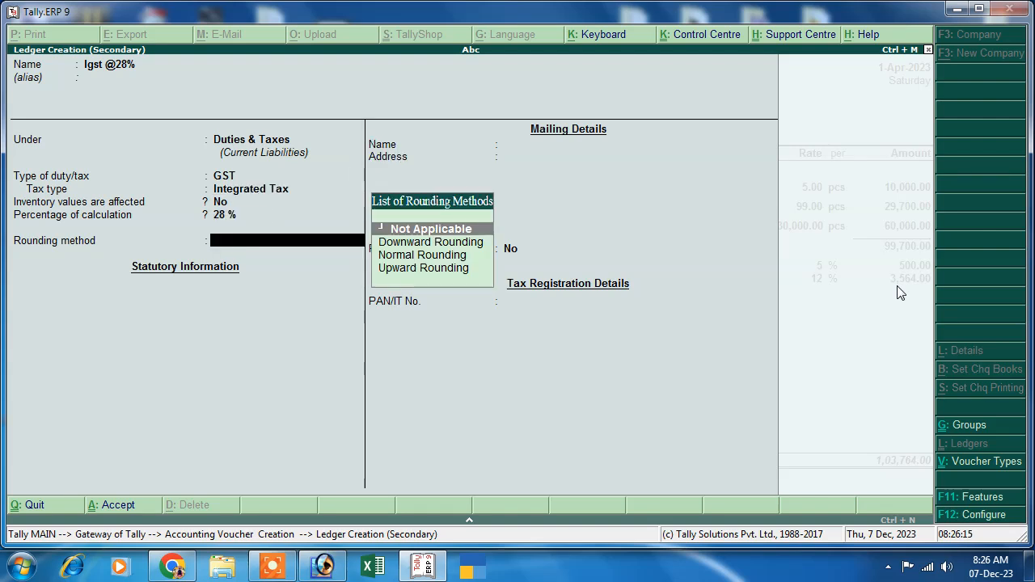
pyautogui.press('Return')
pyautogui.press('Return')
pyautogui.press('Return')
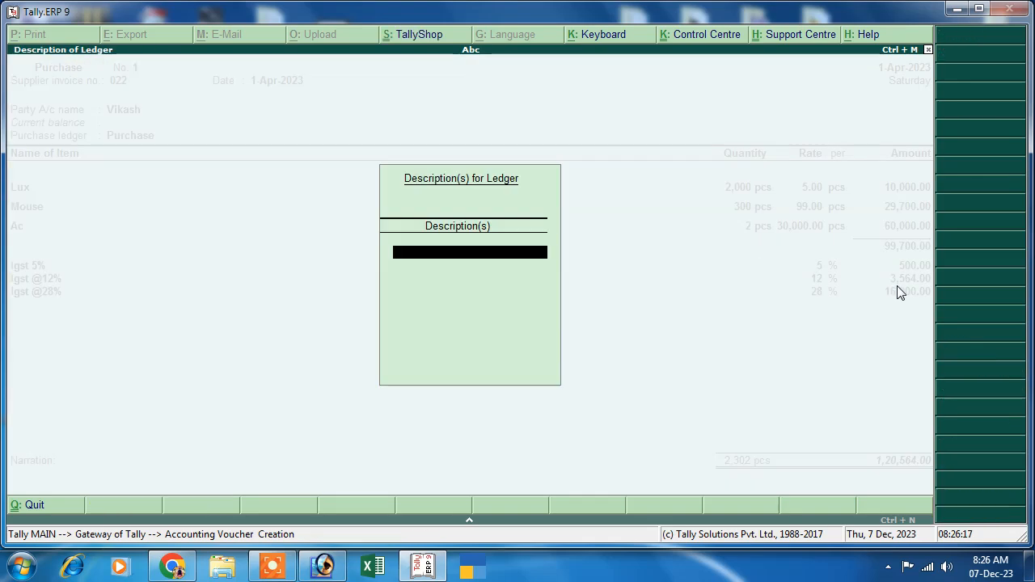
pyautogui.press('Return')
pyautogui.press('Return')
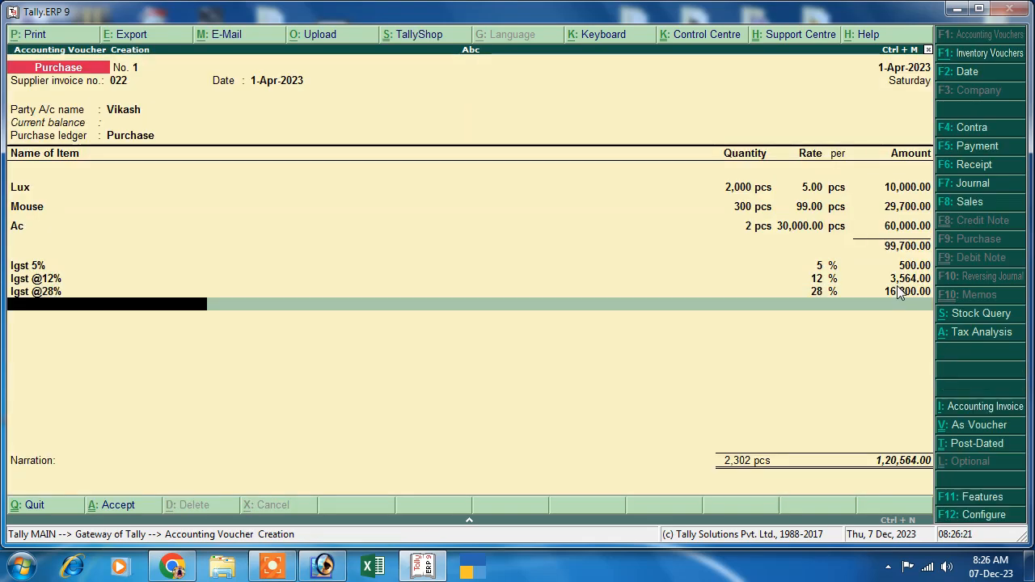
# - End the tax lines, allocate the supplier's full bill as a New Ref and save the purchase voucher
pyautogui.press('Return')
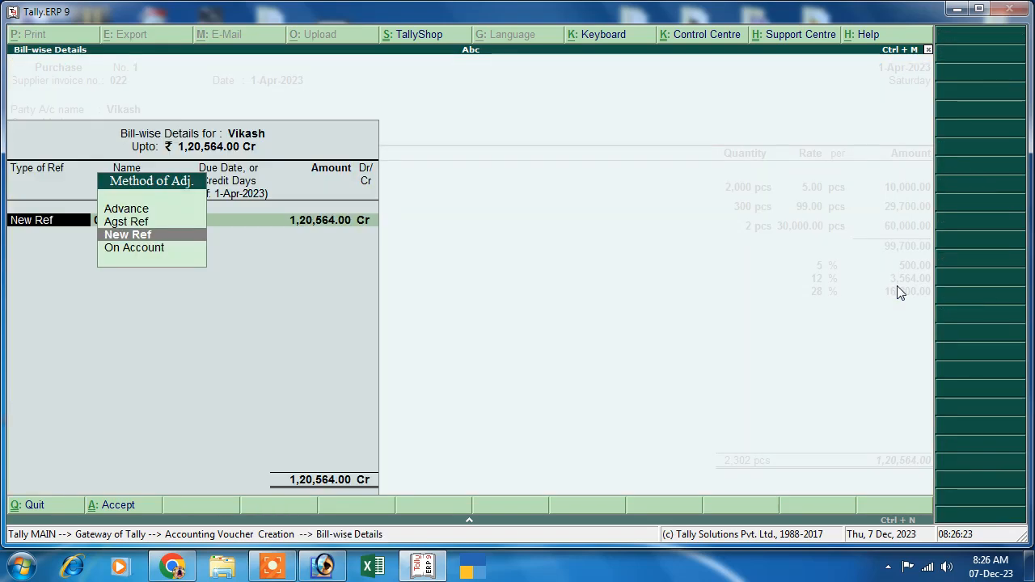
pyautogui.press('Return')
pyautogui.press('Return')
pyautogui.press('Return')
pyautogui.press('Return')
pyautogui.press('Return')
pyautogui.press('Return')
pyautogui.press('Return')
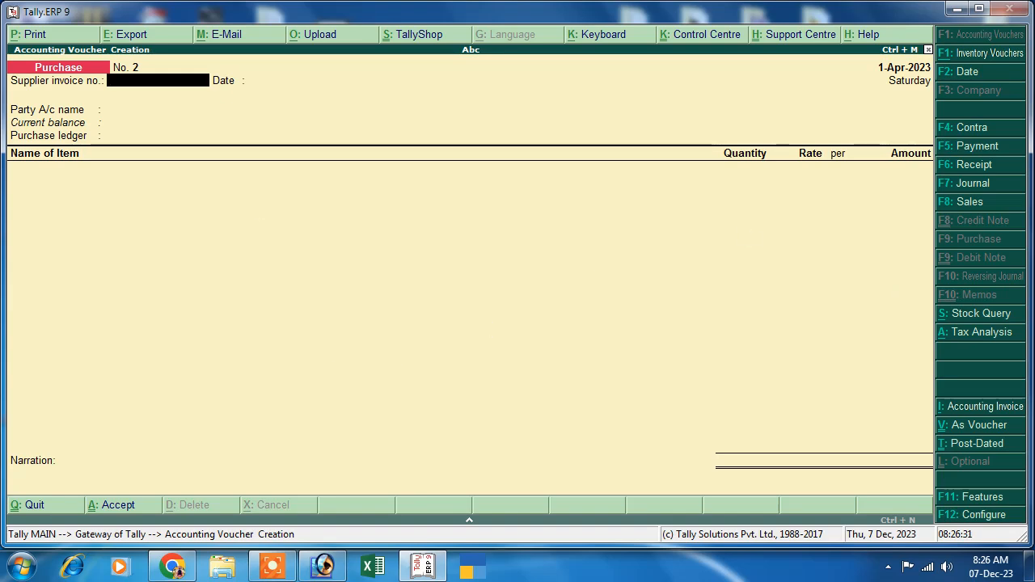
# - Start a sales voucher with reference number 03
pyautogui.click(946, 206)
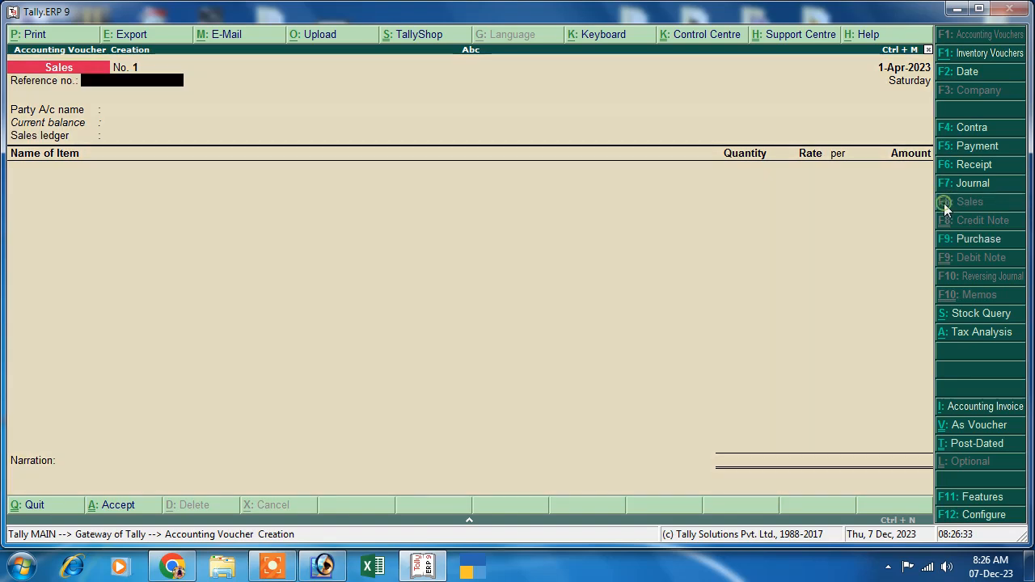
pyautogui.write('03')
pyautogui.press('Return')
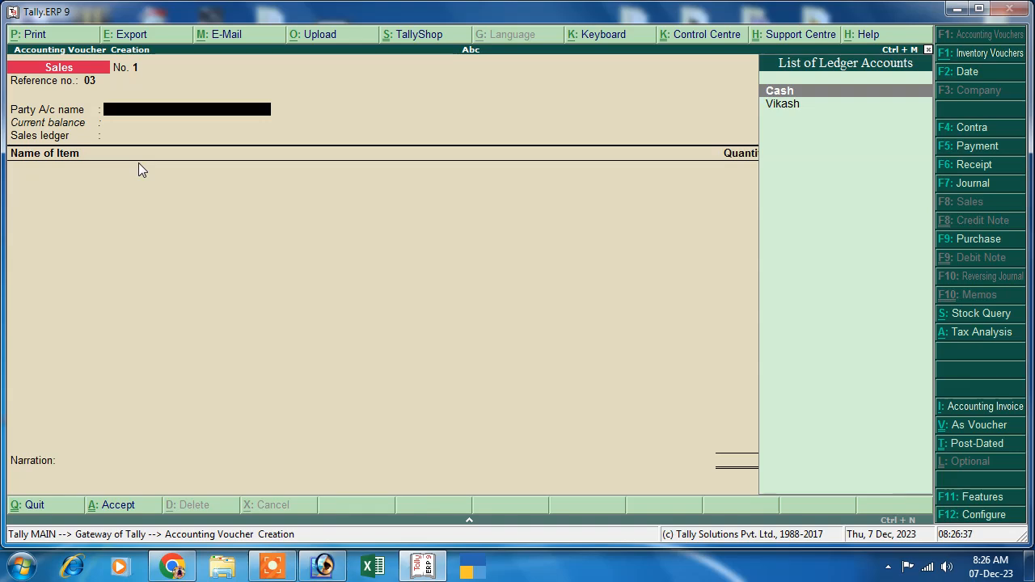
# - Choose Cash as the party account, leaving the despatch and order details blank and Cash as consignee and buyer
pyautogui.press('Return')
pyautogui.press('Return')
pyautogui.press('Return')
pyautogui.press('Return')
pyautogui.press('Return')
pyautogui.press('Return')
pyautogui.press('Return')
pyautogui.press('Return')
pyautogui.press('Return')
pyautogui.press('Return')
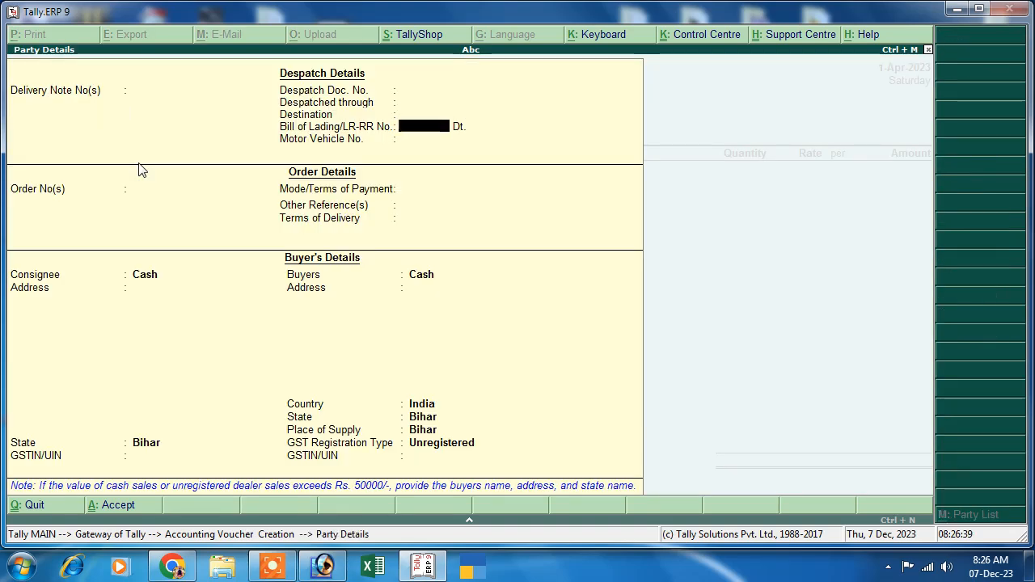
pyautogui.press('Return')
pyautogui.press('Return')
pyautogui.press('Return')
pyautogui.press('Return')
pyautogui.press('Return')
pyautogui.press('Return')
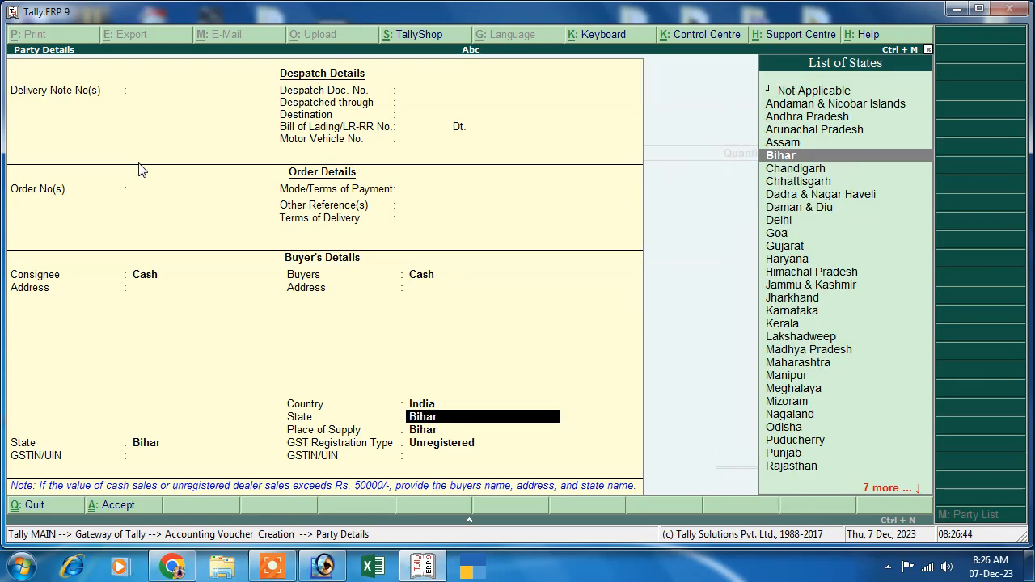
# - Choose the buyer's state and accept the remaining party details of the cash sale
pyautogui.press('Up')
pyautogui.press('Return')
pyautogui.press('Return')
pyautogui.press('Return')
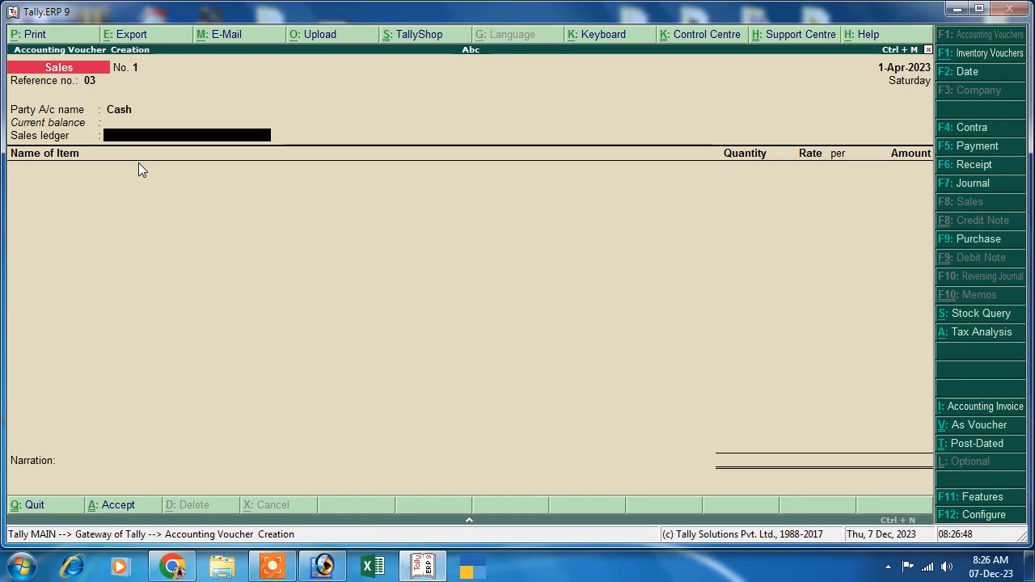
# - Start a new ledger named Sales for the voucher's sales ledger and place it under the Sales Accounts group
pyautogui.write('Sal')
pyautogui.hotkey('alt', 'c')
pyautogui.write('es')
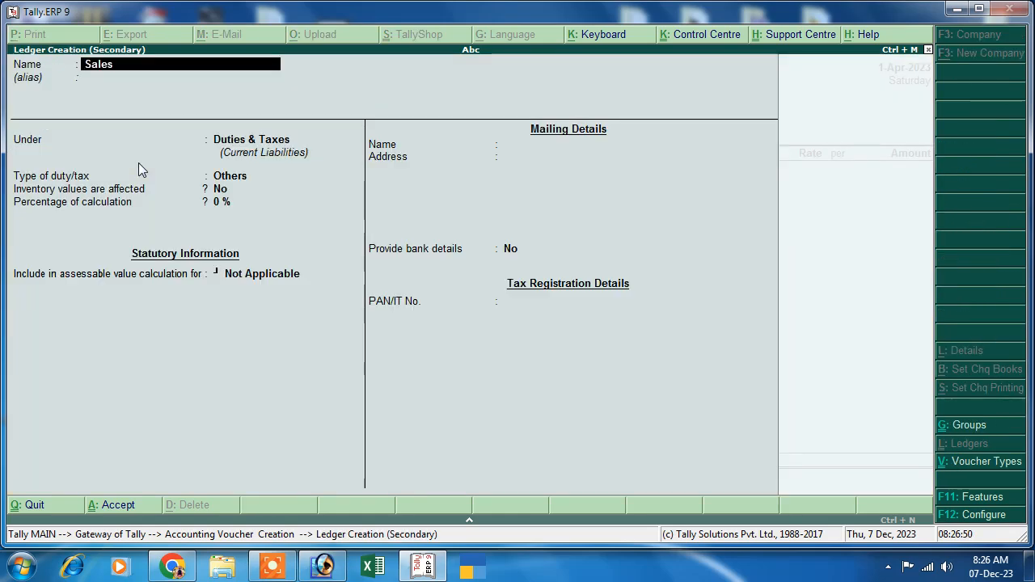
pyautogui.press('Return')
pyautogui.press('Return')
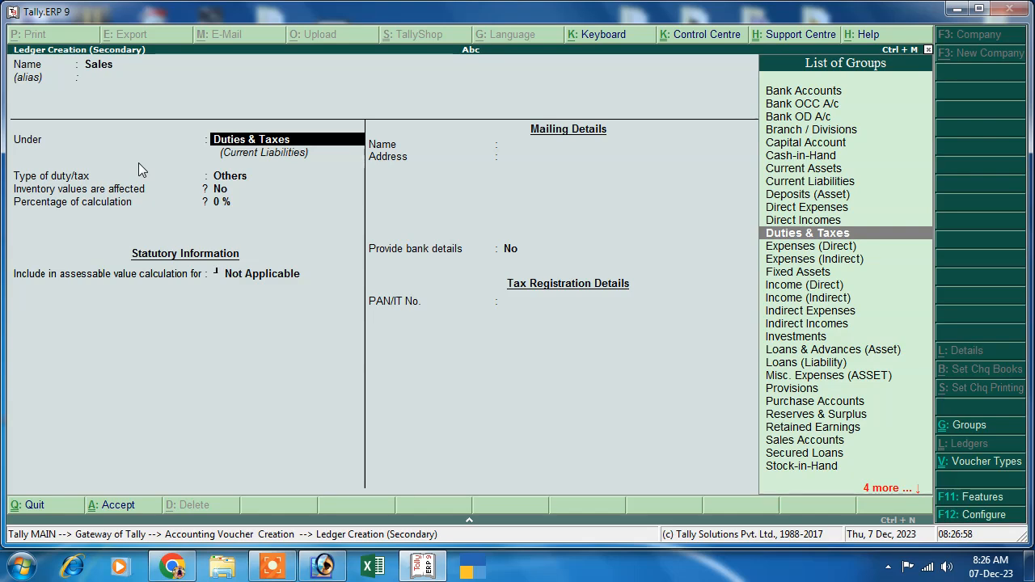
pyautogui.write('S')
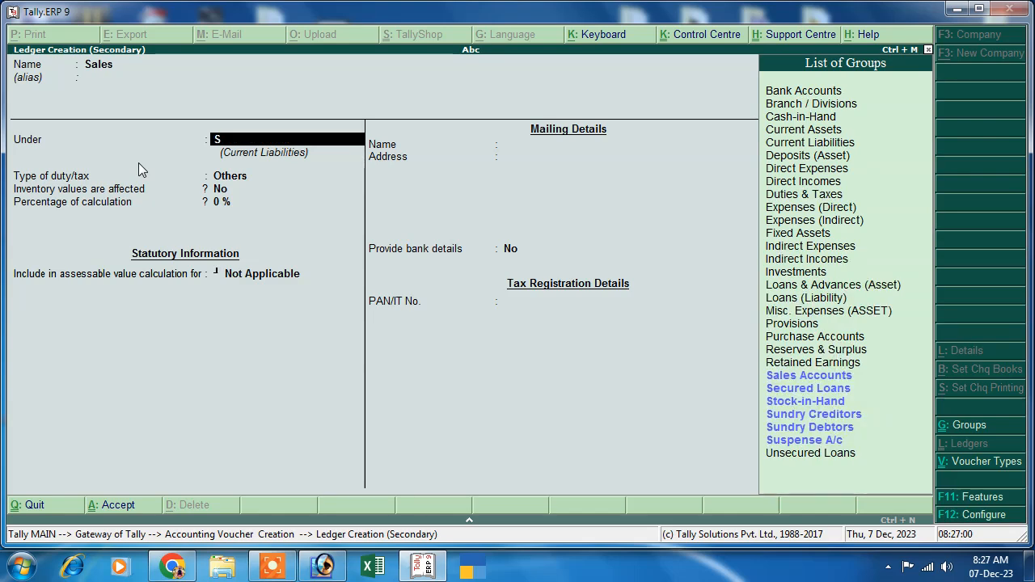
pyautogui.press('Down')
pyautogui.press('Down')
pyautogui.press('Up')
pyautogui.press('Up')
pyautogui.press('Return')
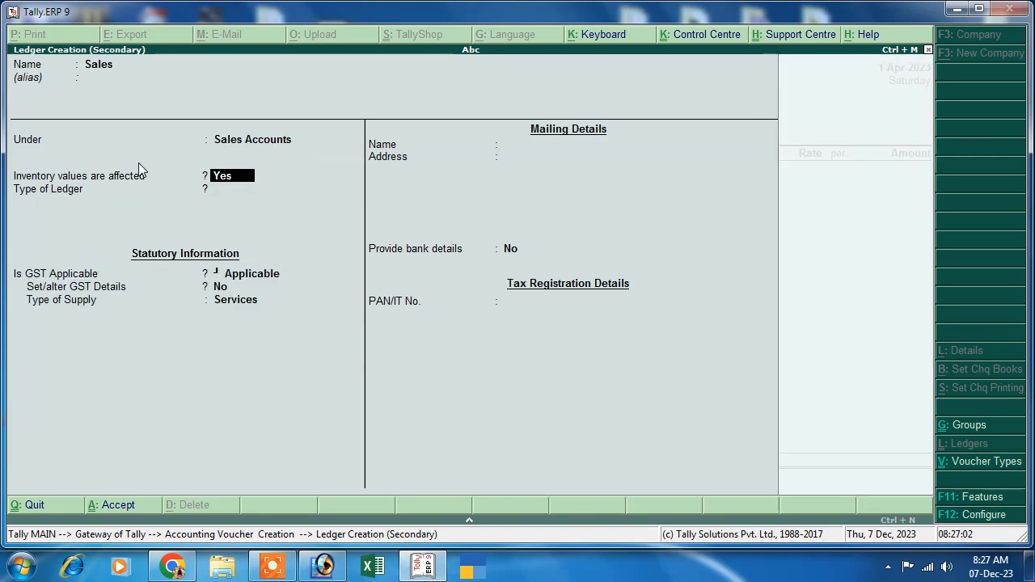
# - Keep inventory values affected at Yes, ledger type Not Applicable and GST Applicable for the Sales ledger, with Set/alter GST Details at No
pyautogui.press('Return')
pyautogui.press('Return')
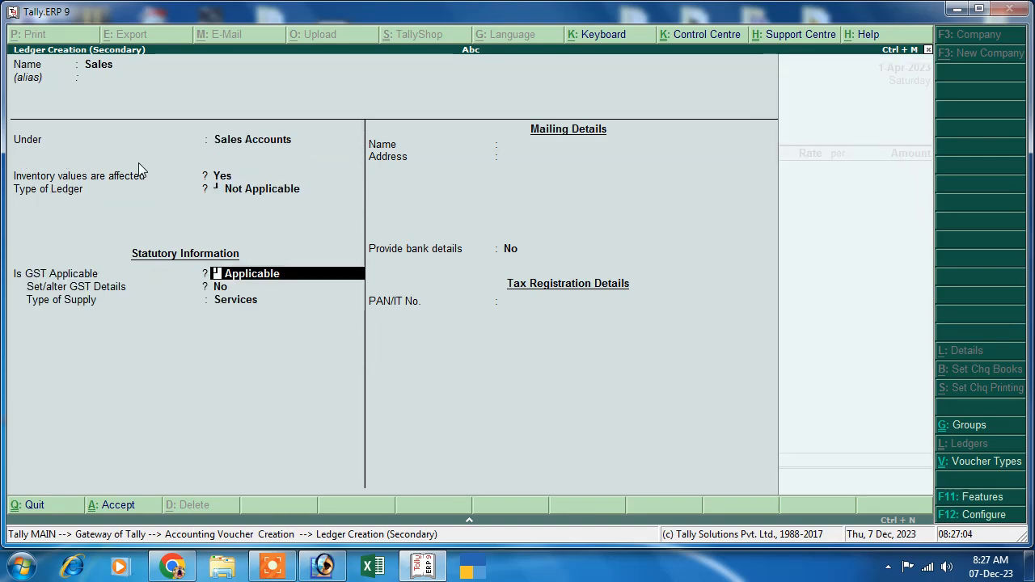
pyautogui.press('Return')
pyautogui.write('y')
pyautogui.write('n')
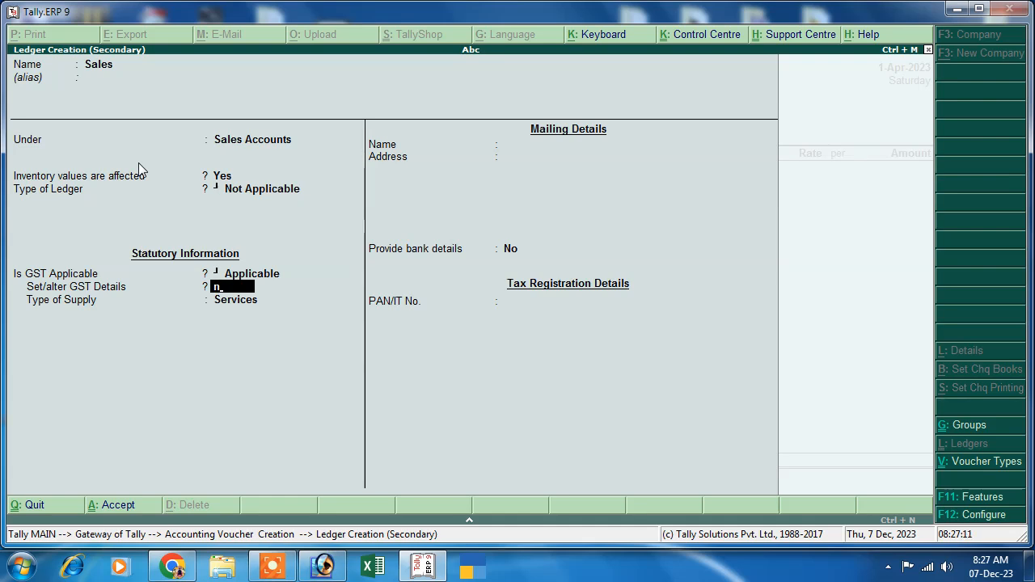
pyautogui.press('Return')
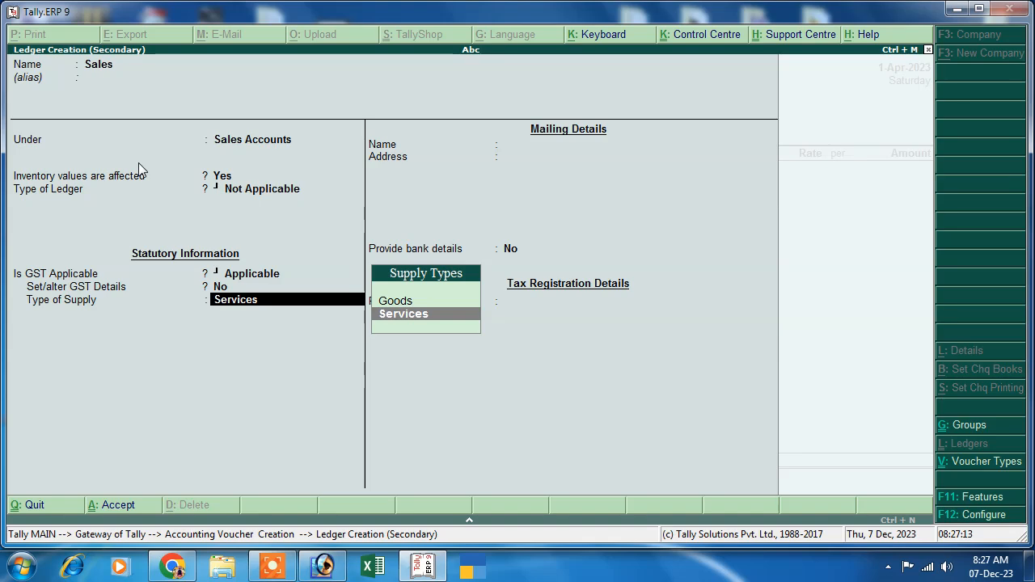
# - Set the Sales ledger's type of supply to Goods and save the ledger
pyautogui.press('Up')
pyautogui.press('Return')
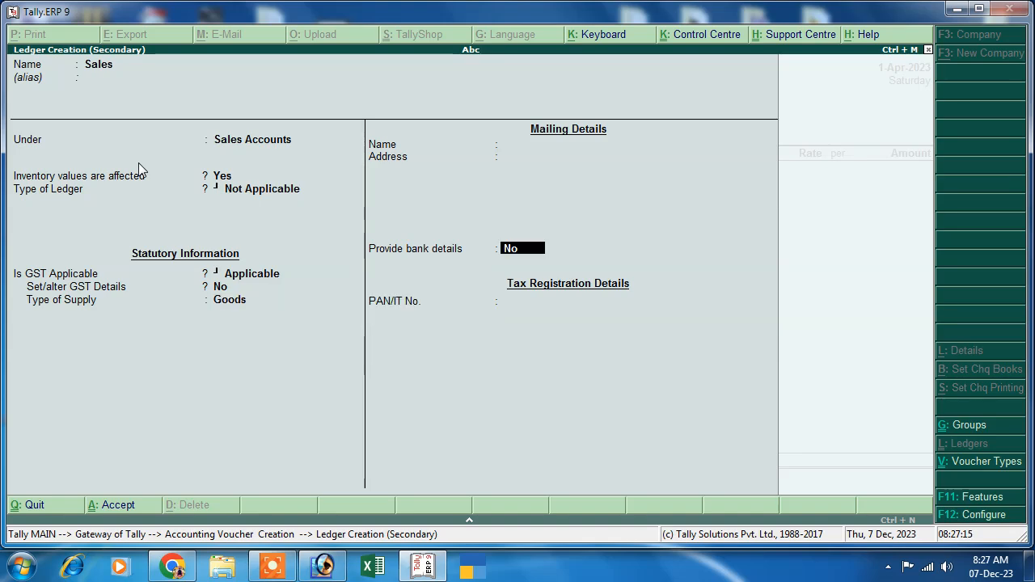
pyautogui.hotkey('ctrl', 'a')
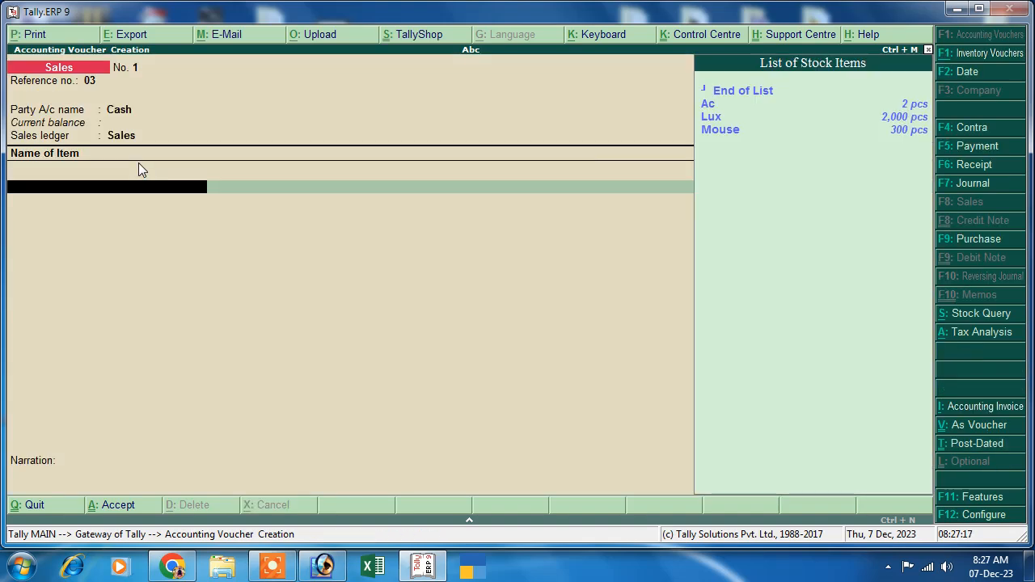
# - Add the item Lux to the sales voucher with quantity 20 pcs at rate 10, leaving its description blank
pyautogui.press('Down')
pyautogui.press('Down')
pyautogui.press('Down')
pyautogui.press('Up')
pyautogui.press('Return')
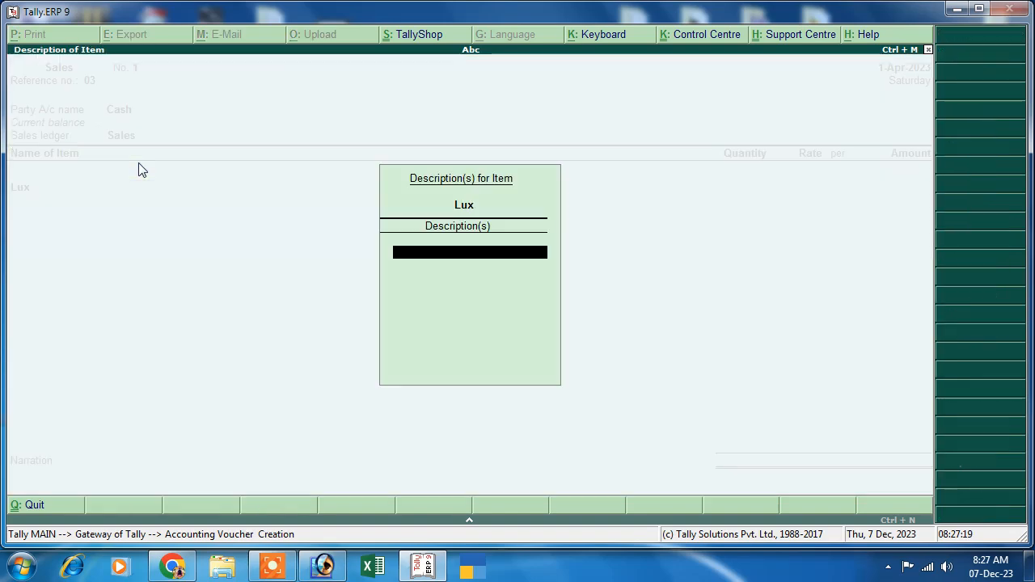
pyautogui.press('Return')
pyautogui.write('20')
pyautogui.press('Return')
pyautogui.write('10')
pyautogui.press('Return')
pyautogui.press('Return')
pyautogui.press('Return')
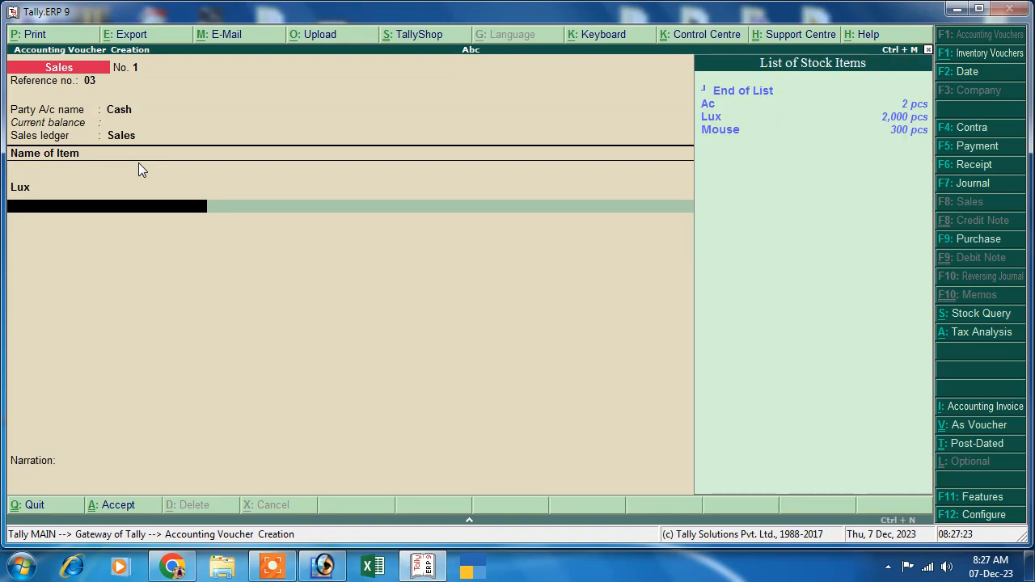
# - Add the item Mouse to the sales voucher with quantity 20 pcs at rate 199
pyautogui.press('Down')
pyautogui.press('Down')
pyautogui.press('Return')
pyautogui.press('Return')
pyautogui.write('20')
pyautogui.press('Return')
pyautogui.write('199')
pyautogui.press('Return')
pyautogui.press('Return')
pyautogui.press('Return')
# - Add the item Ac with quantity 1 pcs at rate 40000 and end the item list
pyautogui.press('Down')
pyautogui.press('Down')
pyautogui.press('Up')
pyautogui.press('Return')
pyautogui.press('Return')
pyautogui.write('1')
pyautogui.press('Return')
pyautogui.write('40000')
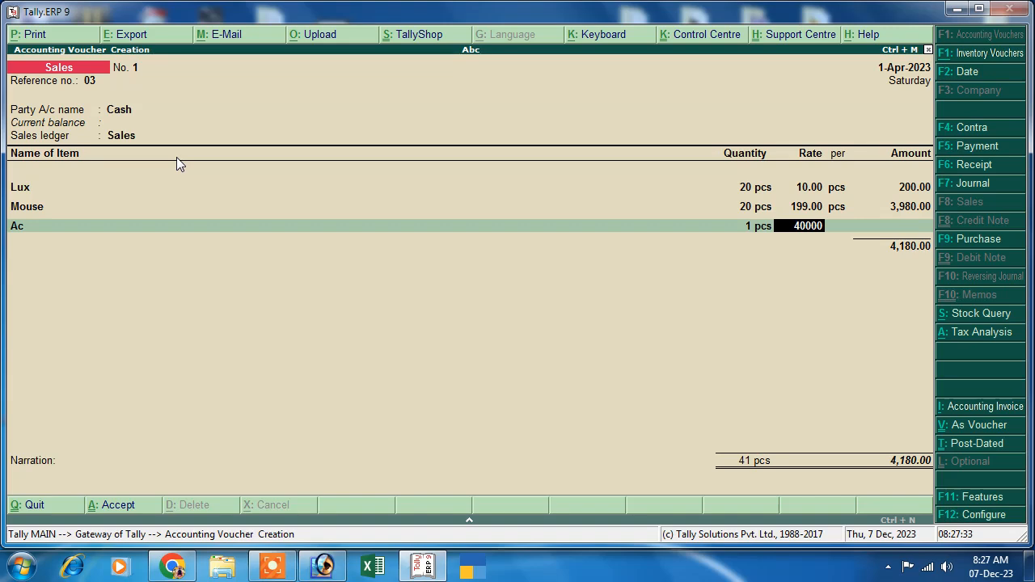
pyautogui.press('Return')
pyautogui.press('Return')
pyautogui.press('Return')
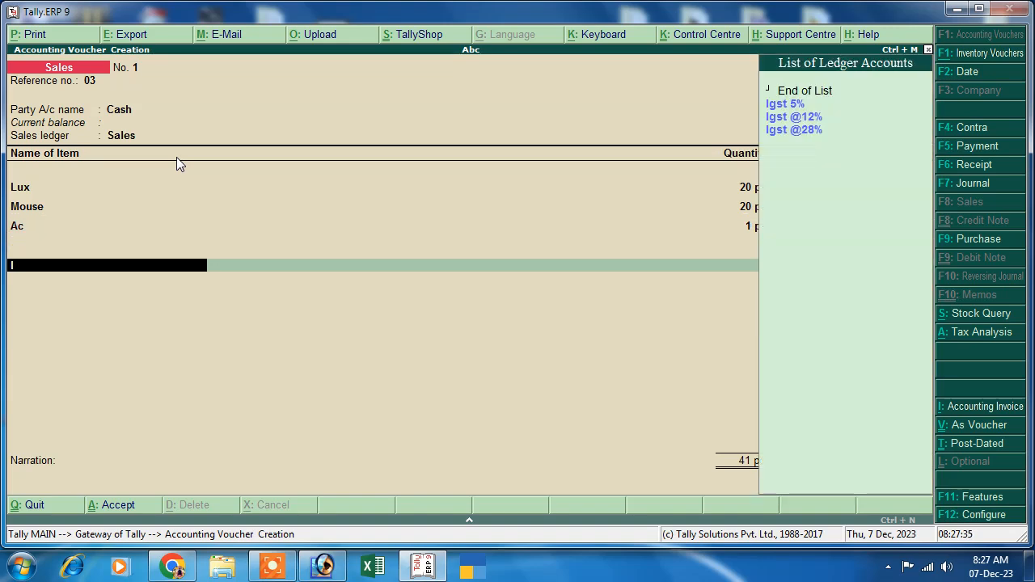
pyautogui.press('Down')
pyautogui.press('Return')
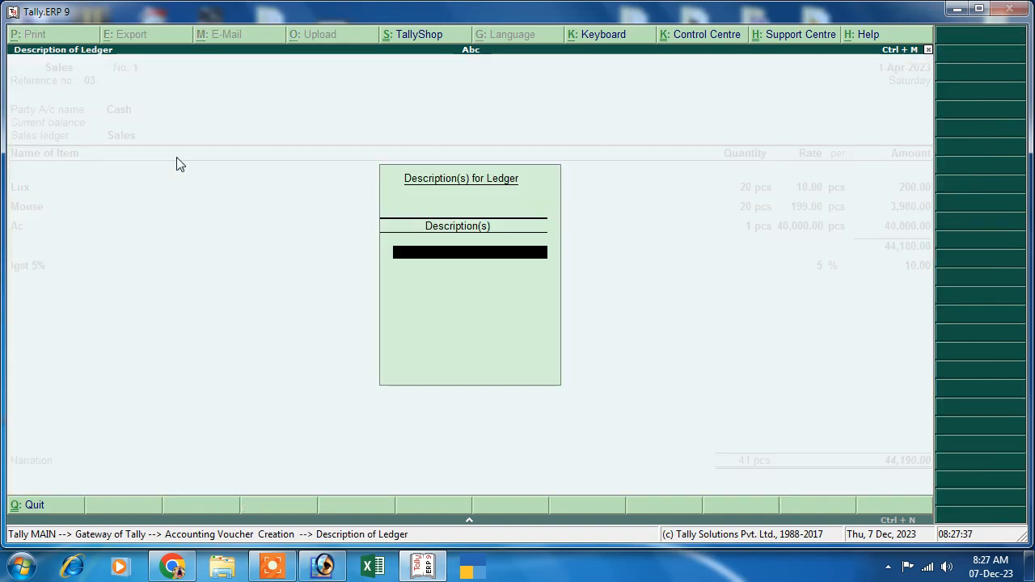
pyautogui.press('Return')
pyautogui.press('Return')
pyautogui.press('Down')
pyautogui.press('Down')
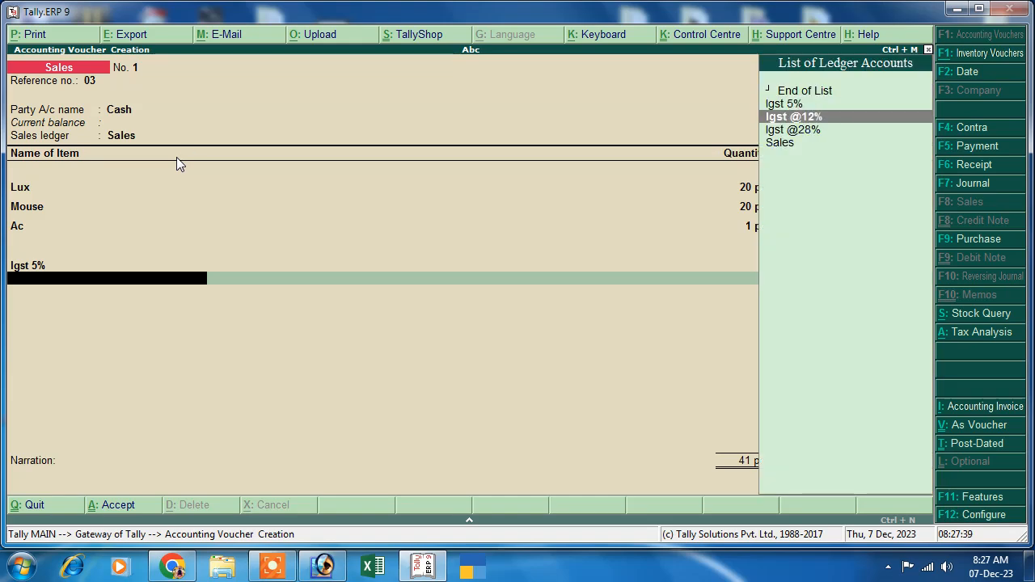
pyautogui.press('Return')
pyautogui.press('Return')
pyautogui.press('Return')
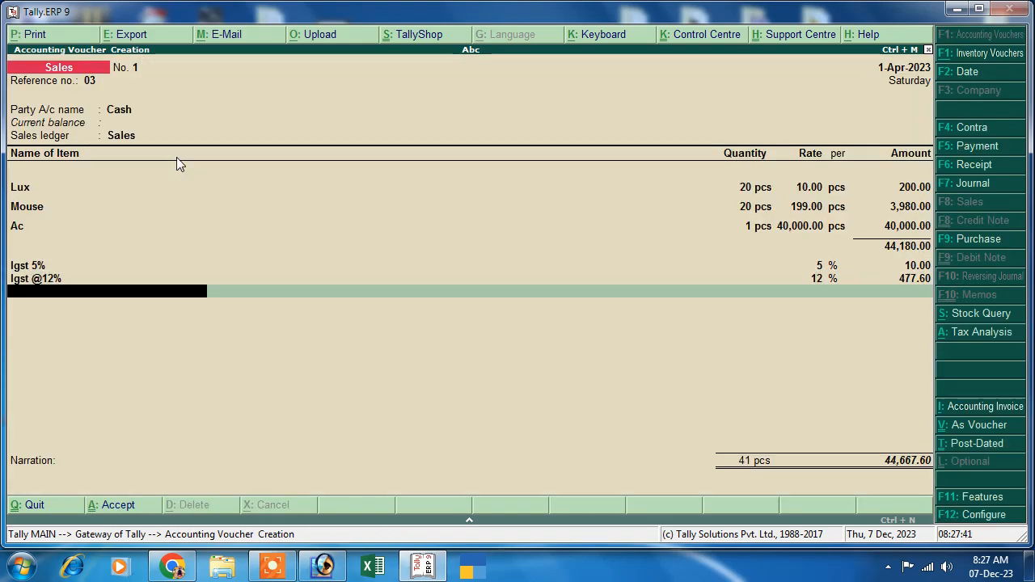
pyautogui.press('Down')
pyautogui.press('Down')
pyautogui.press('Down')
pyautogui.press('Return')
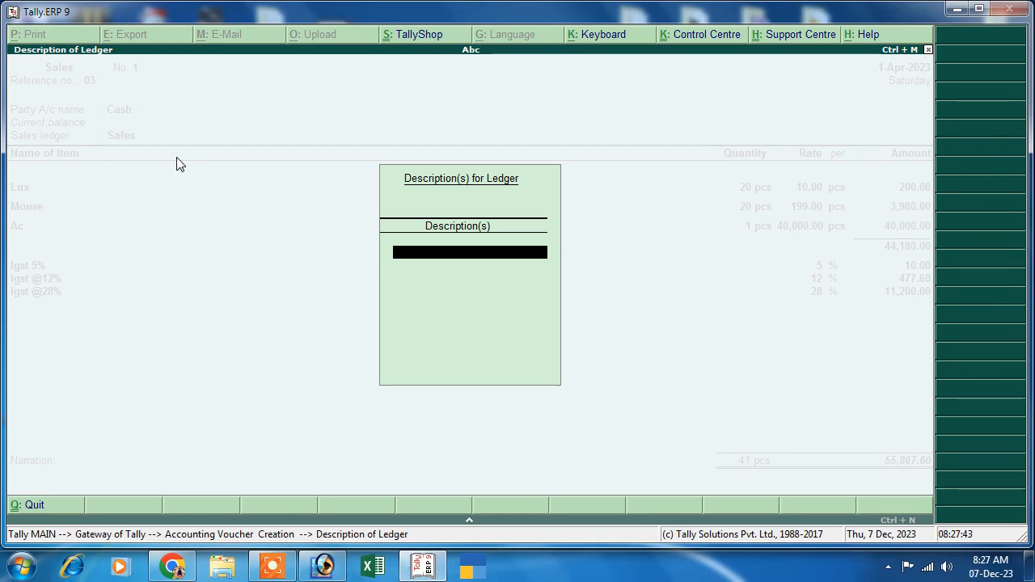
pyautogui.press('Return')
pyautogui.press('Return')
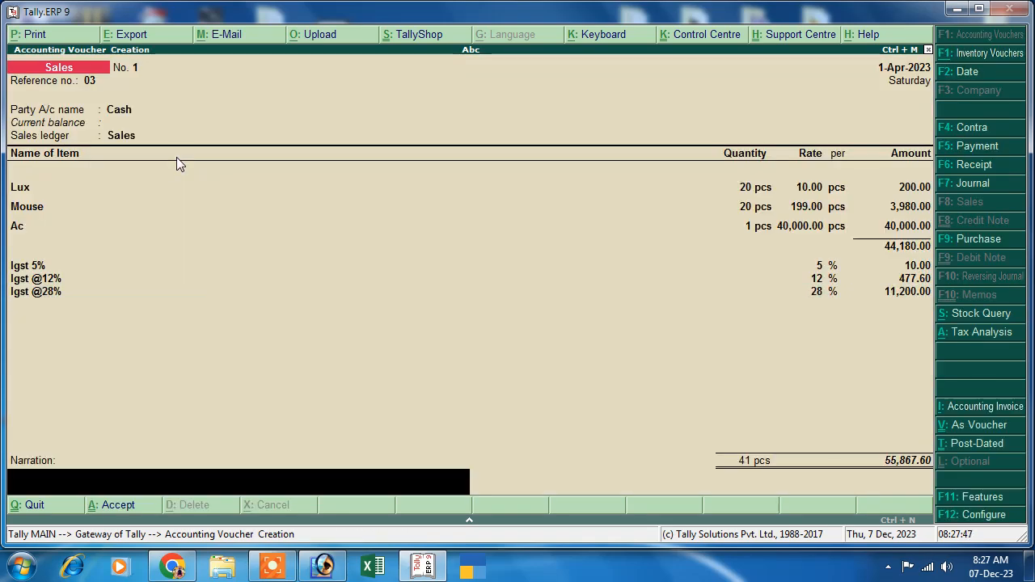
pyautogui.press('Return')
pyautogui.press('Return')
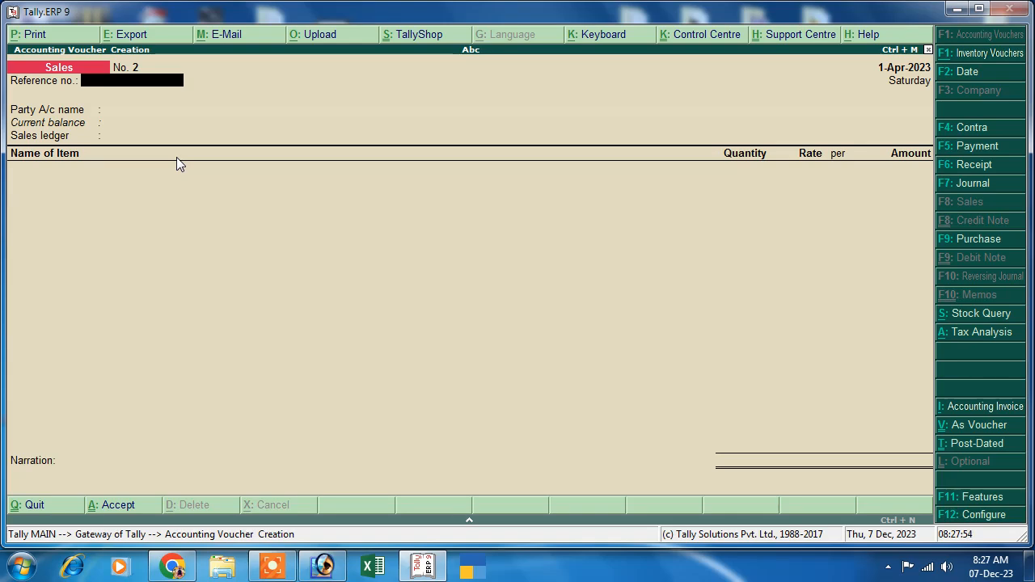
# - Leave voucher entry and open the Cash sales voucher from the Day Book
pyautogui.press('Escape')
pyautogui.press('Return')
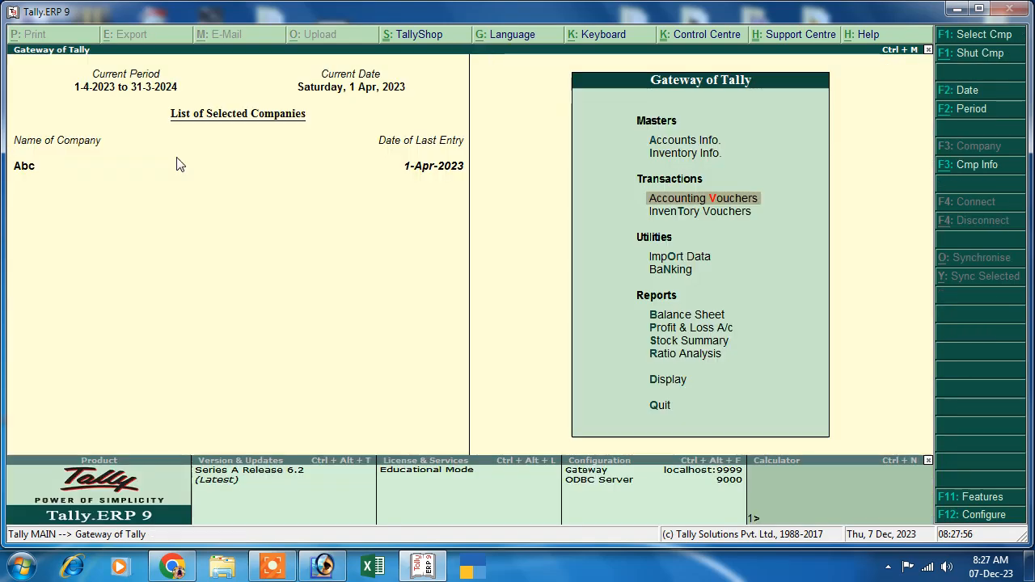
pyautogui.press('Down')
pyautogui.press('Down')
pyautogui.press('Down')
pyautogui.press('Down')
pyautogui.press('Down')
pyautogui.press('Down')
pyautogui.press('Down')
pyautogui.press('Down')
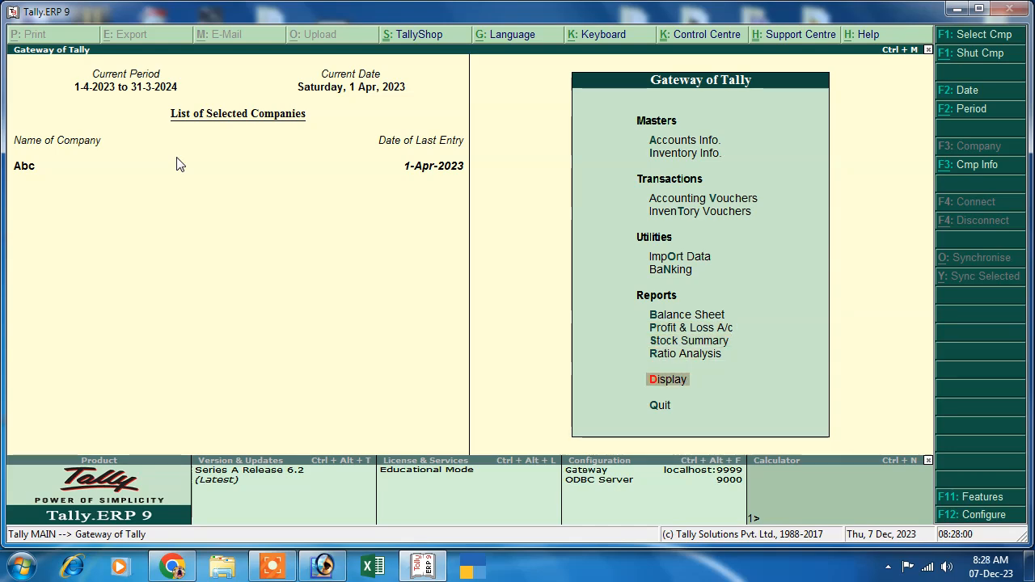
pyautogui.press('Return')
pyautogui.press('Down')
pyautogui.press('Return')
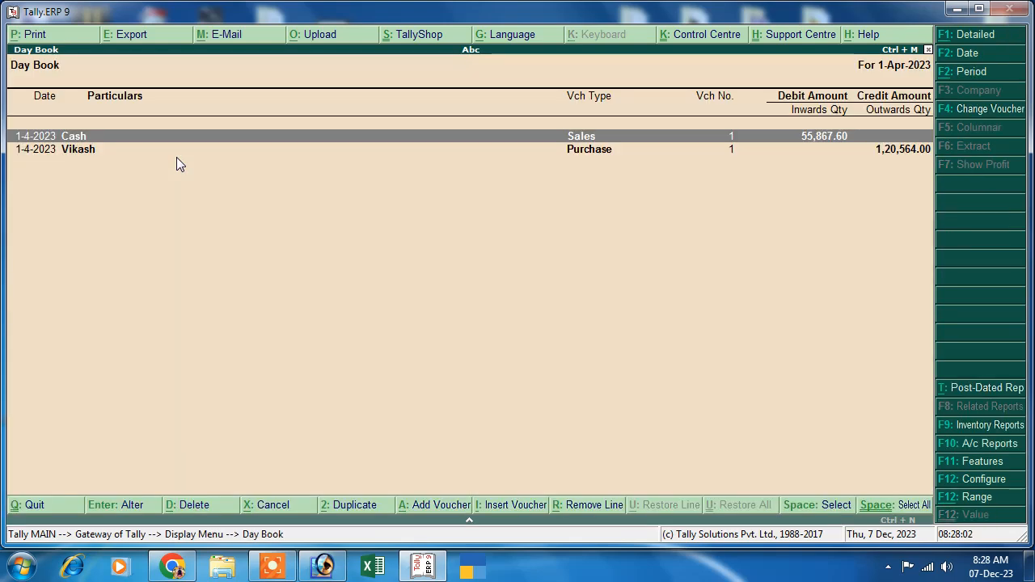
pyautogui.press('Return')
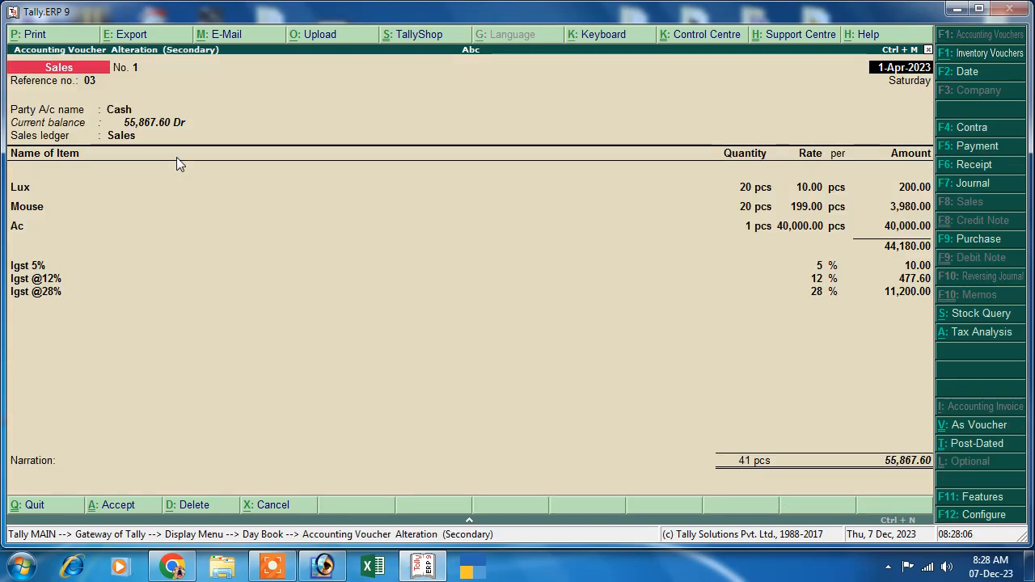
# - Print the sales voucher as a tax invoice to an XPS file named asd on the Desktop
pyautogui.hotkey('alt', 'p')
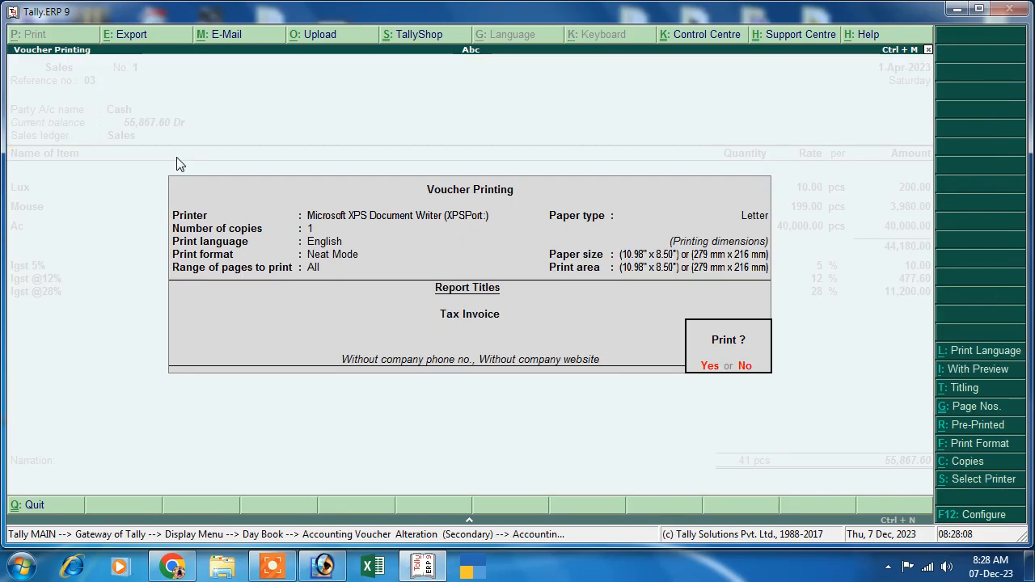
pyautogui.press('Return')
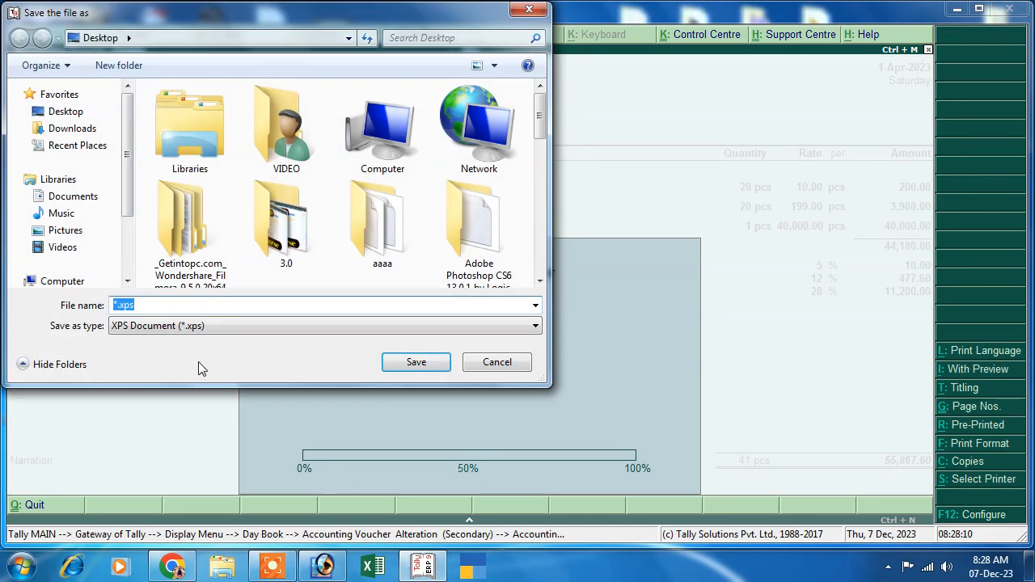
pyautogui.write('asd')
pyautogui.click(414, 361)
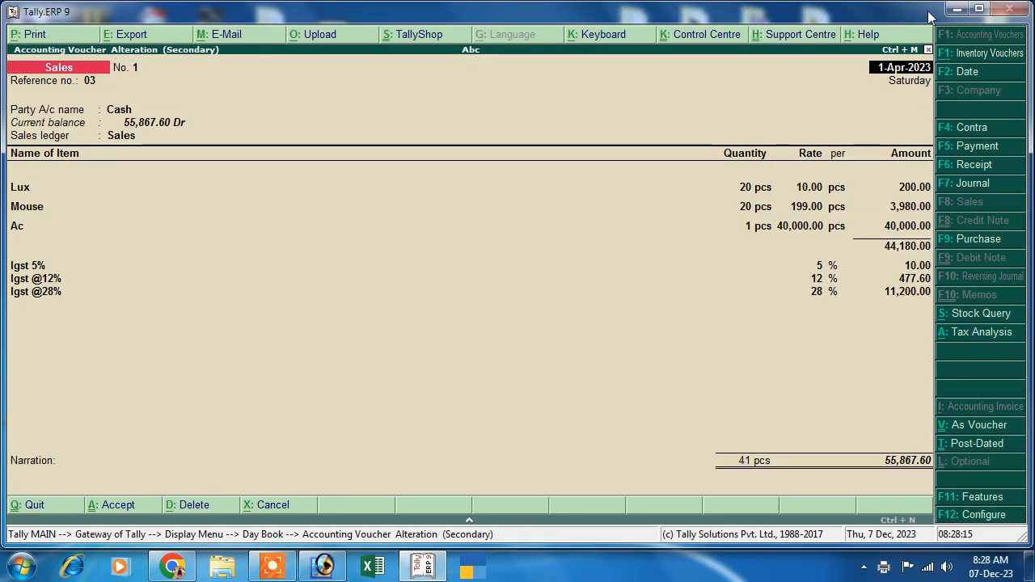
# - Open the asd file from the desktop, examine the whole tax invoice and close the viewer
pyautogui.click(955, 10)
pyautogui.doubleClick(332, 306)
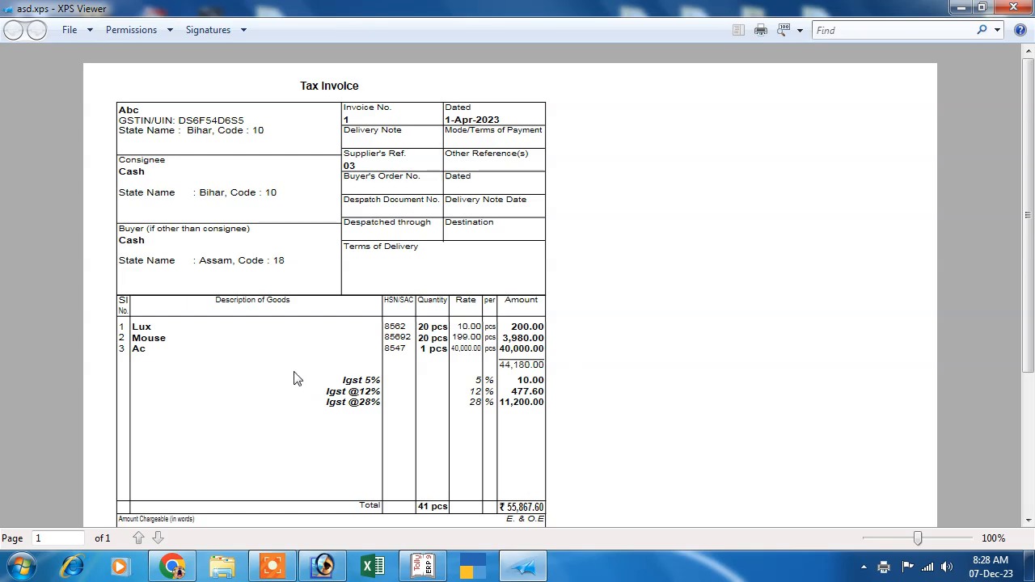
pyautogui.scroll(-1, 311, 425)
pyautogui.scroll(-3, 323, 441)
pyautogui.scroll(6, 323, 441)
pyautogui.scroll(-5, 423, 369)
pyautogui.click(1021, 7)
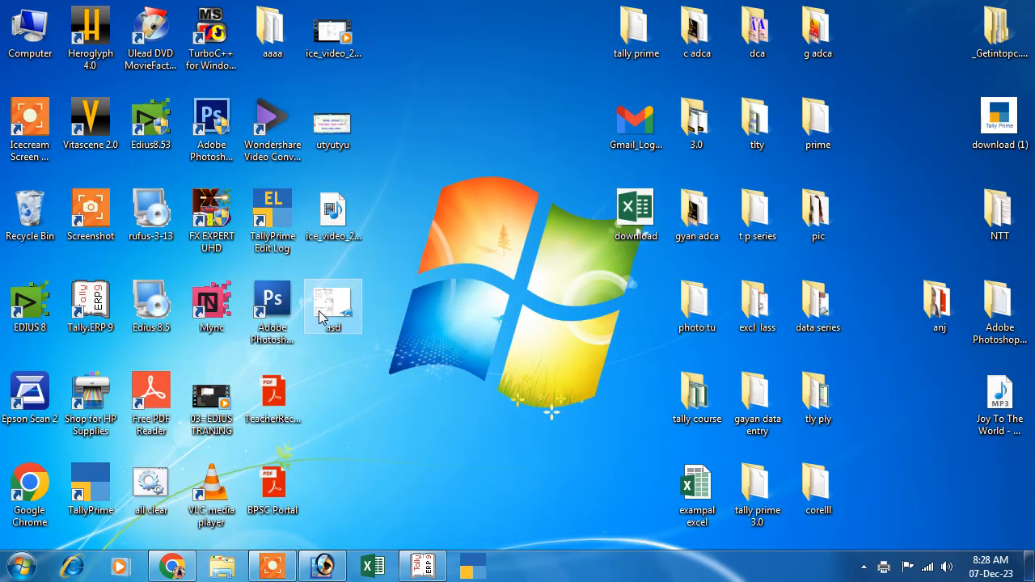
# - Print all pages of the asd invoice file from the desktop with Microsoft XPS Document Writer, one copy
pyautogui.rightClick(416, 85)
pyautogui.click(441, 139)
pyautogui.rightClick(326, 297)
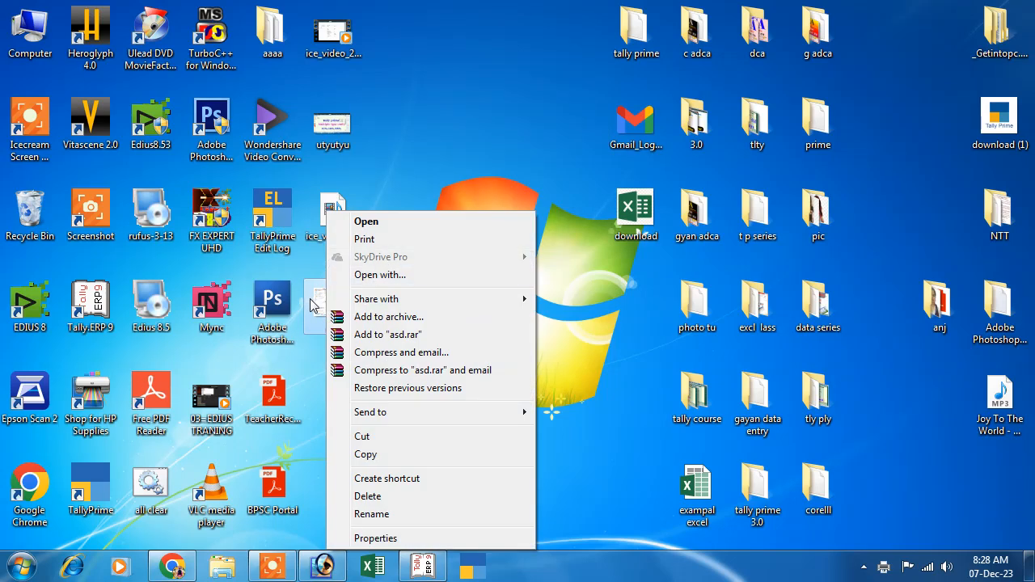
pyautogui.press('p')
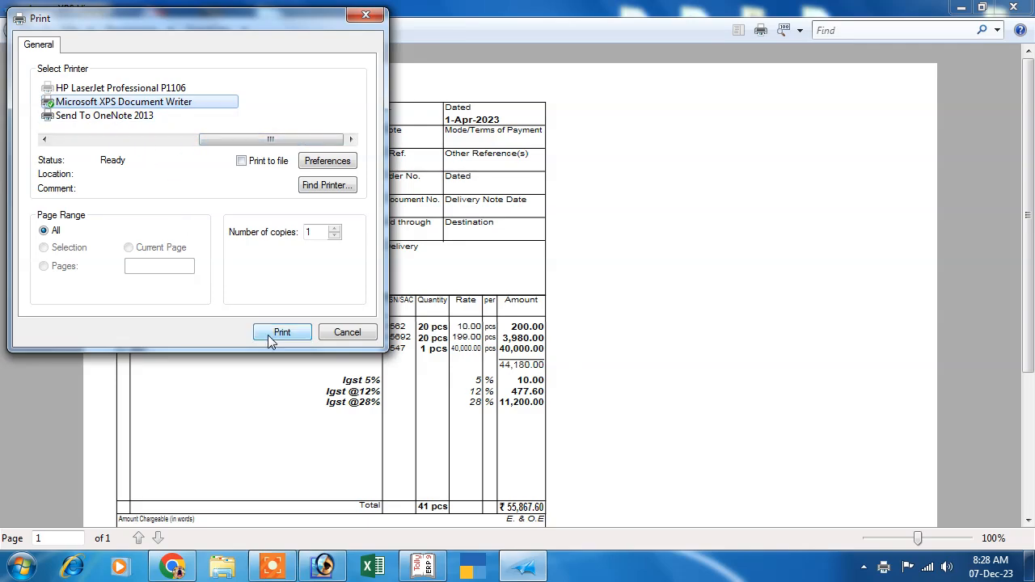
pyautogui.click(279, 333)
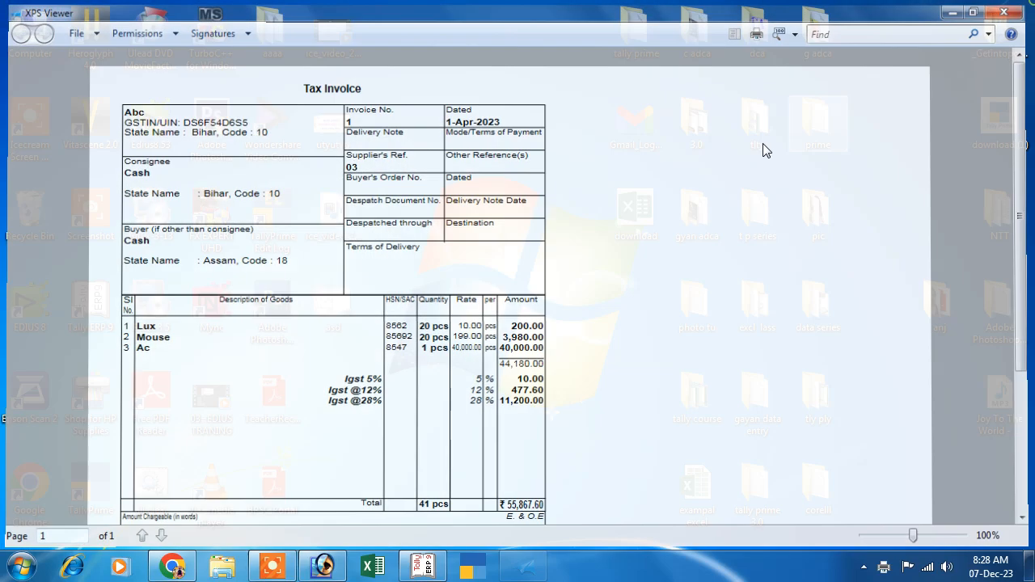
# - Refresh the desktop and switch back to the sales voucher in Tally.ERP 9
pyautogui.rightClick(493, 34)
pyautogui.click(503, 82)
pyautogui.click(438, 570)
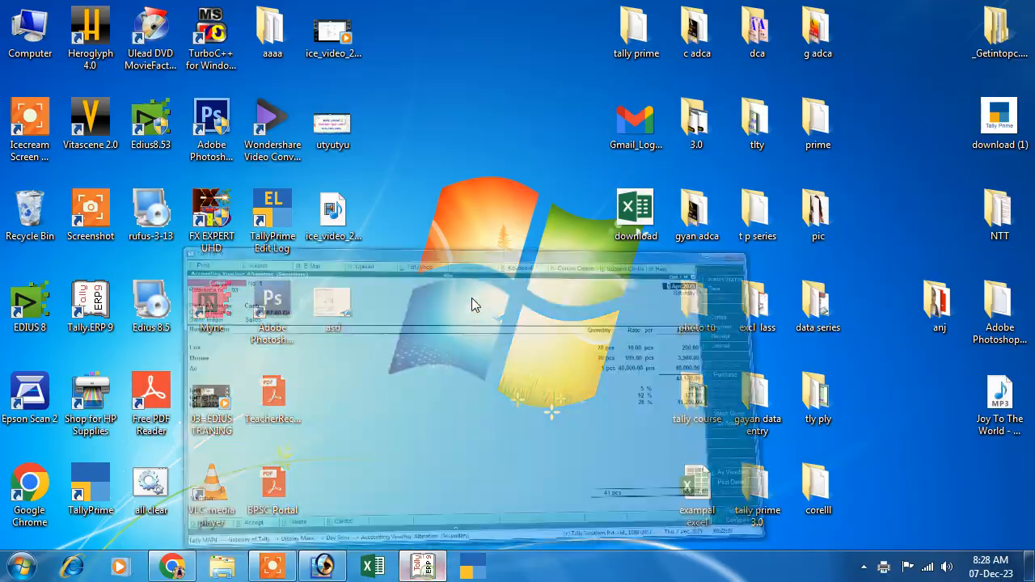